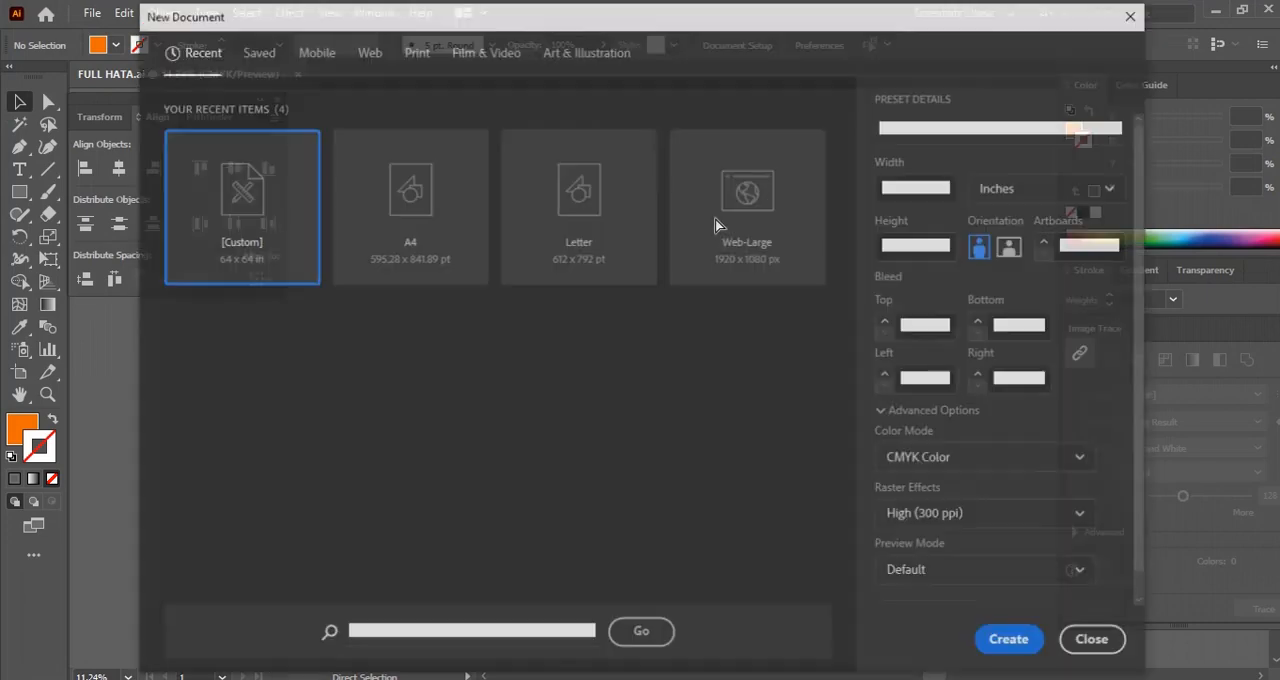
Create a new 64 × 64 in CMYK document named jersey design
left_click(964, 128)
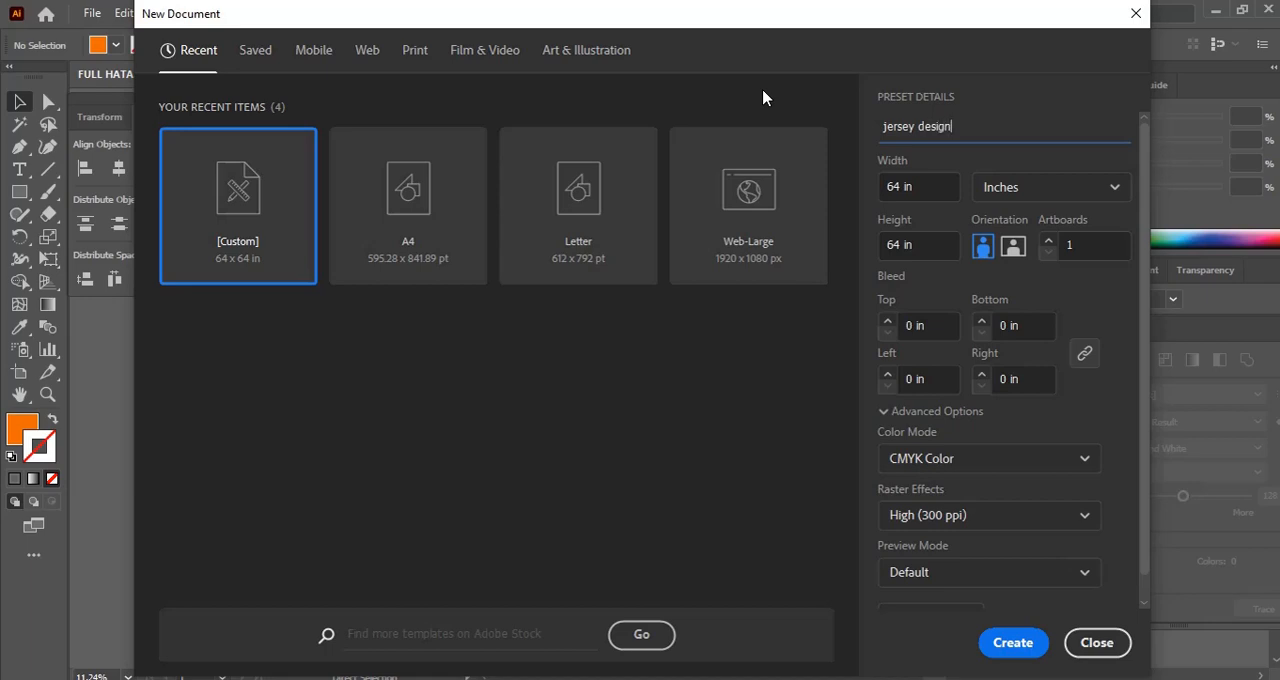
left_click(1013, 642)
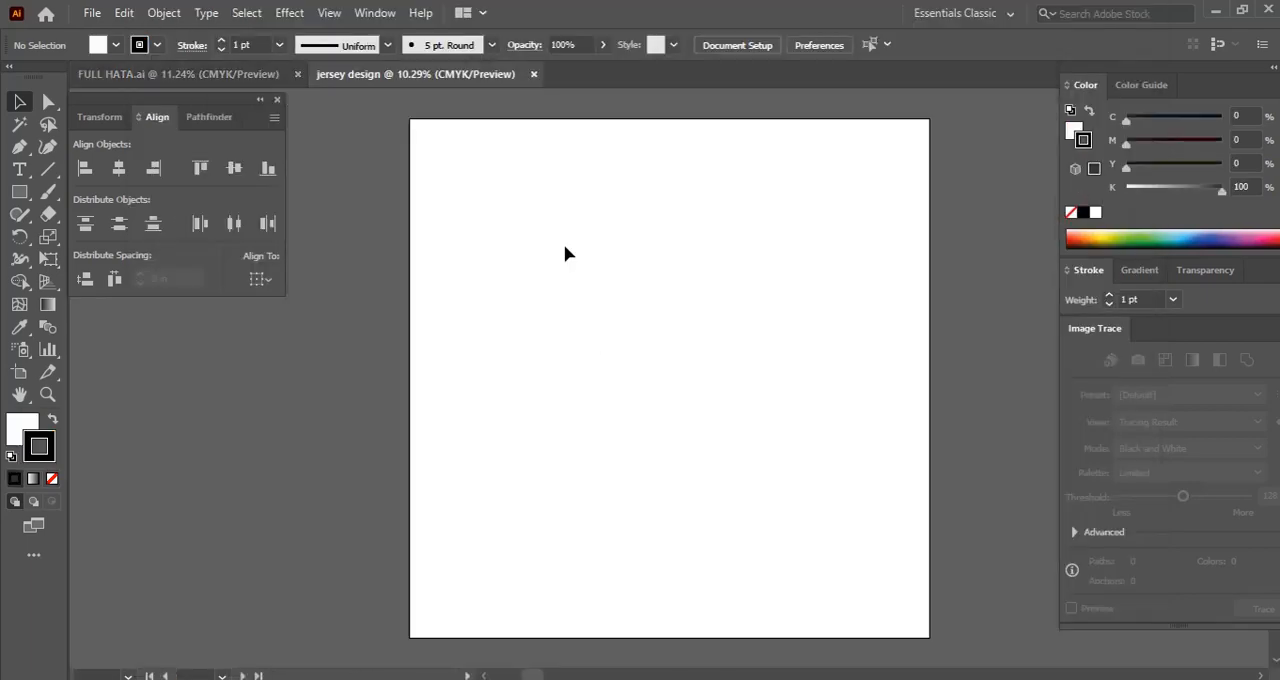
left_click_drag(563, 251, 598, 387)
scroll(598, 387, "up", 3)
Copy the orange jersey body and sleeve templates from FULL HATA.ai into the jersey design document
left_click(220, 74)
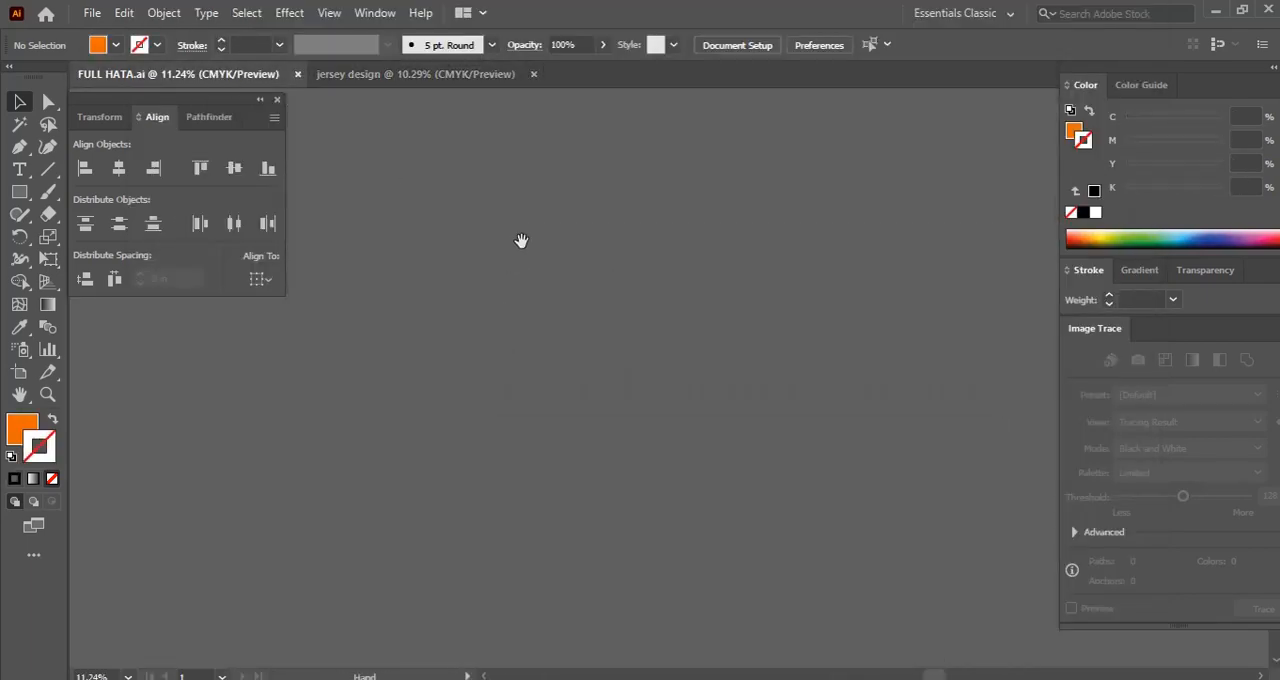
left_click_drag(537, 249, 785, 491)
left_click_drag(757, 303, 550, 328)
left_click(662, 346)
left_click_drag(622, 286, 662, 339)
left_click_drag(590, 418, 490, 300)
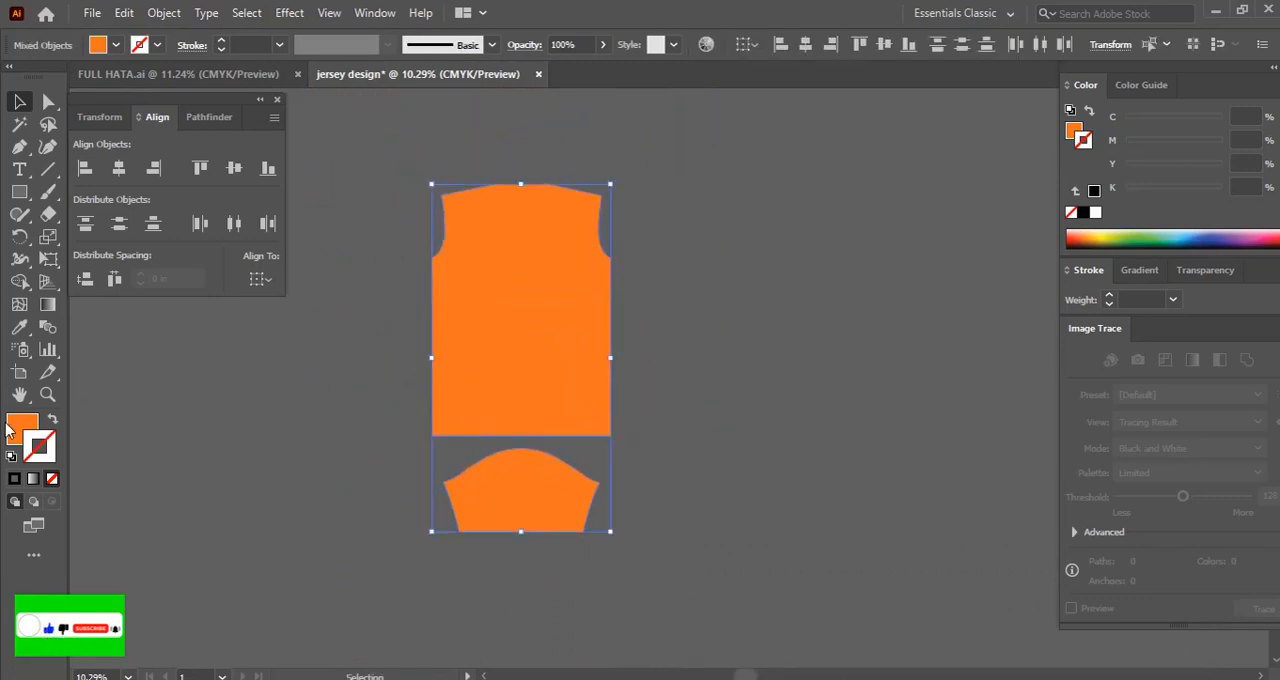
Fill the jersey body and sleeve shapes with black
left_click(20, 428)
left_click(1081, 213)
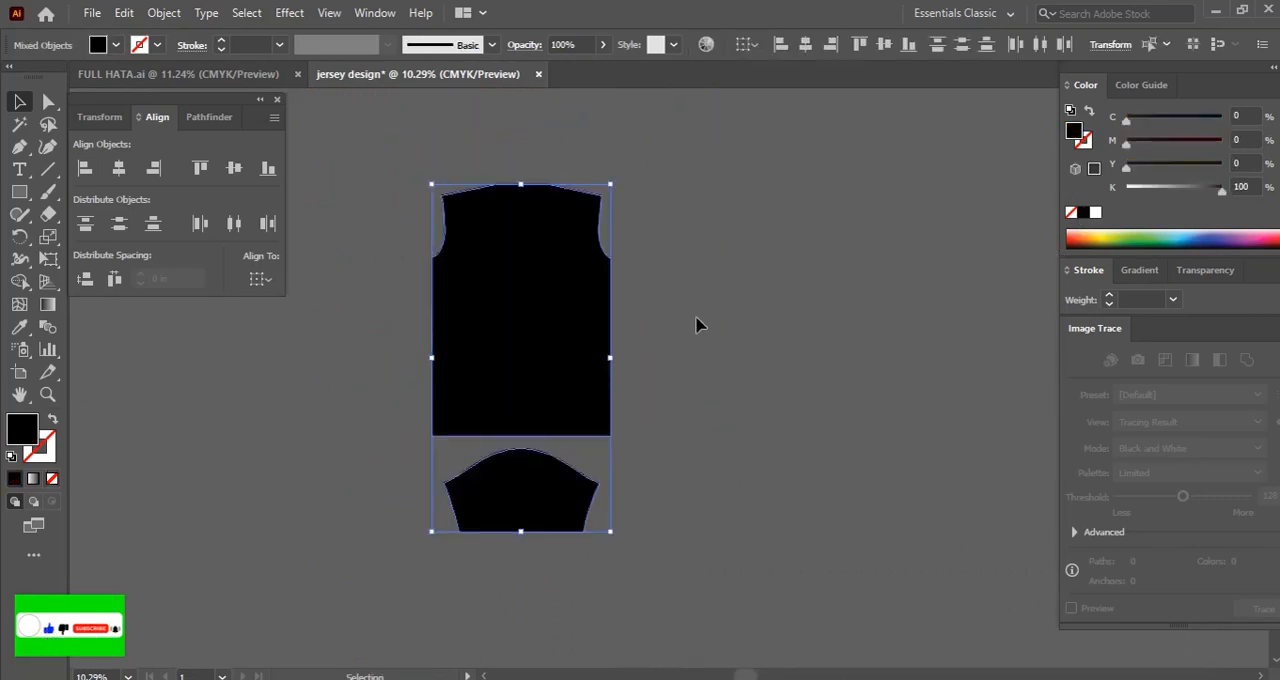
left_click(697, 324)
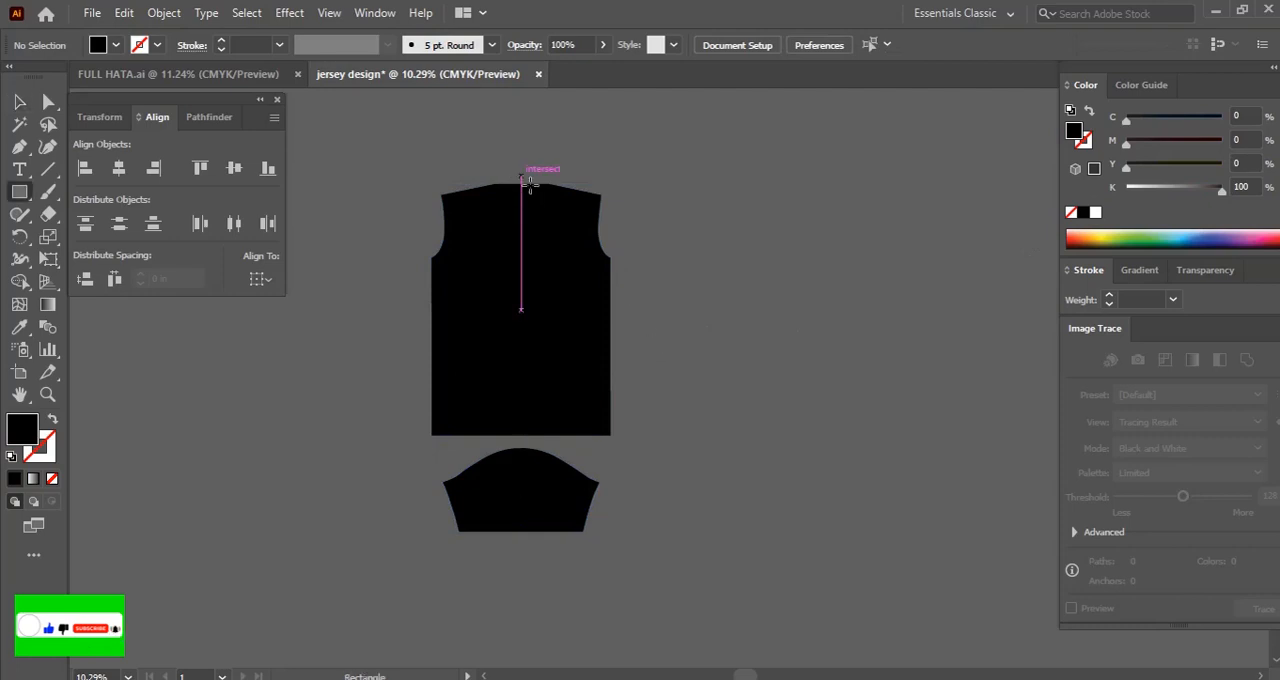
Draw a rectangle from the body's centre line over its right half and fill it with white
left_click_drag(521, 180, 646, 425)
key("v")
left_click(1095, 212)
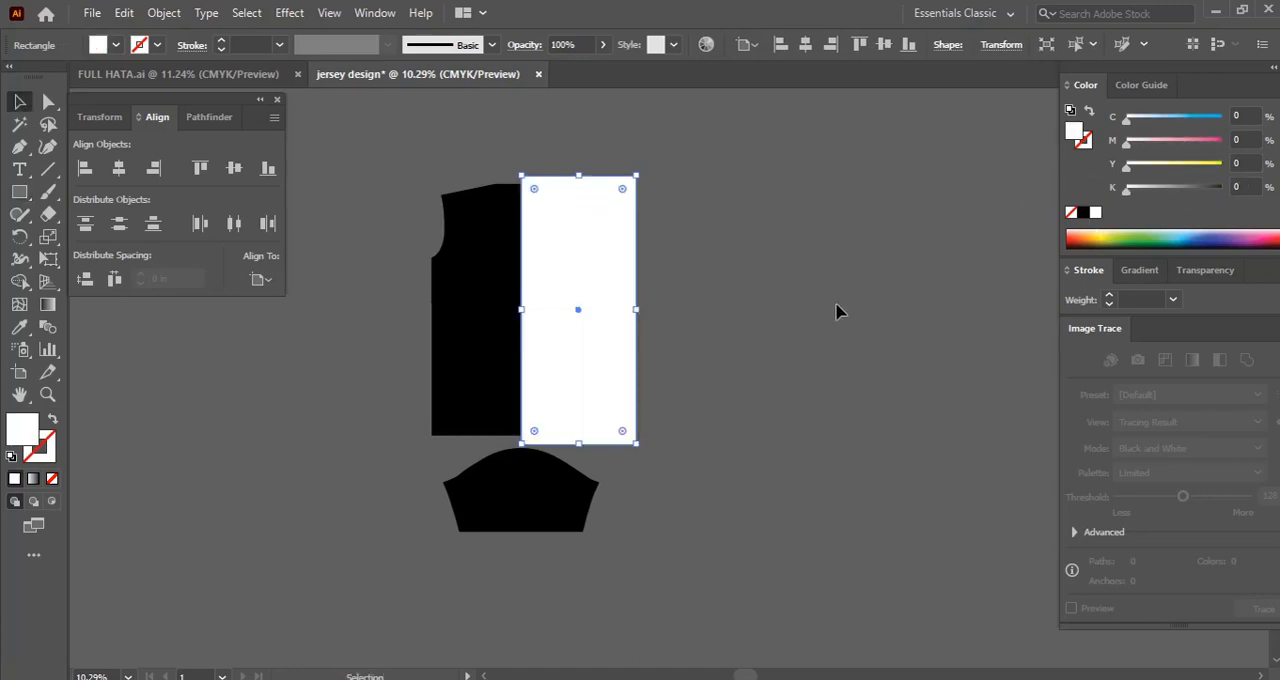
left_click(838, 311)
Move the black sleeve shape farther down, away from the body piece
key("ctrl+minus")
key("ctrl+minus")
key("ctrl+minus")
key("ctrl+plus")
key("ctrl+plus")
key("ctrl+plus")
key("ctrl+plus")
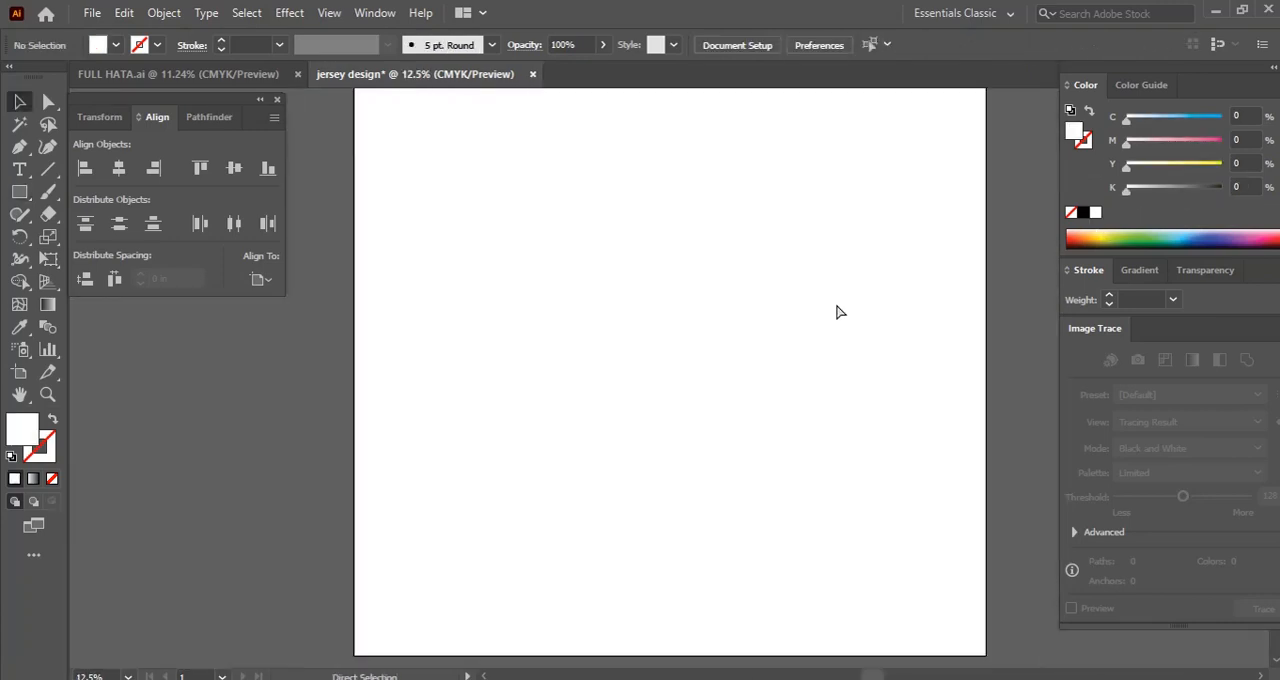
left_click_drag(666, 242, 726, 414)
left_click_drag(548, 133, 673, 381)
left_click_drag(347, 122, 608, 462)
left_click_drag(624, 359, 615, 476)
left_click_drag(555, 116, 603, 250)
left_click(774, 317)
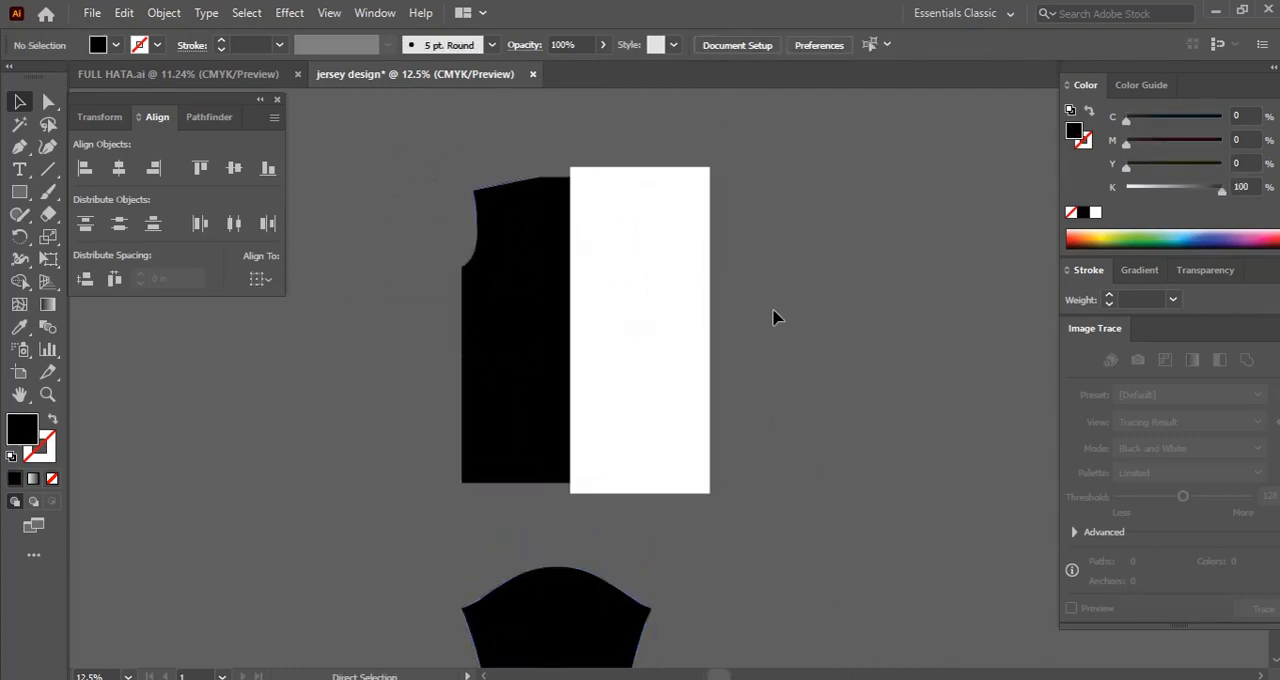
Draw a zigzag path with the Pen tool down the body, its points alternating between outside the left edge and the white half
key("ctrl+plus")
left_click_drag(526, 260, 702, 371)
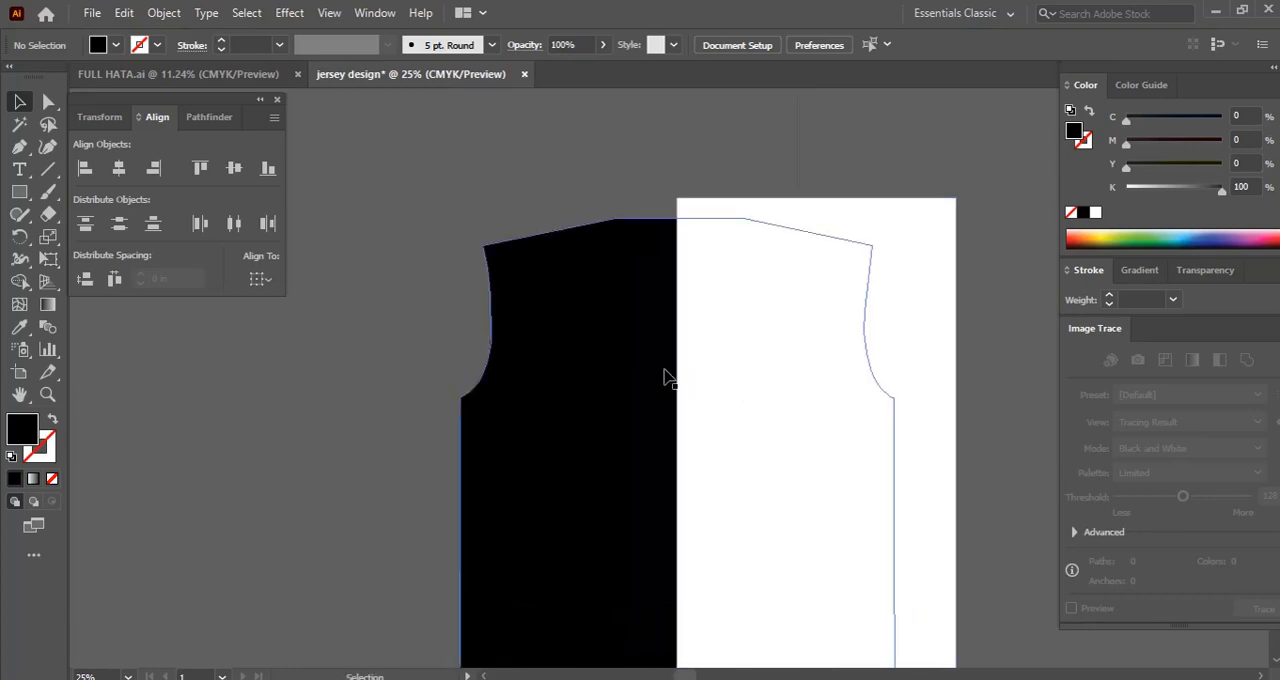
left_click(481, 141)
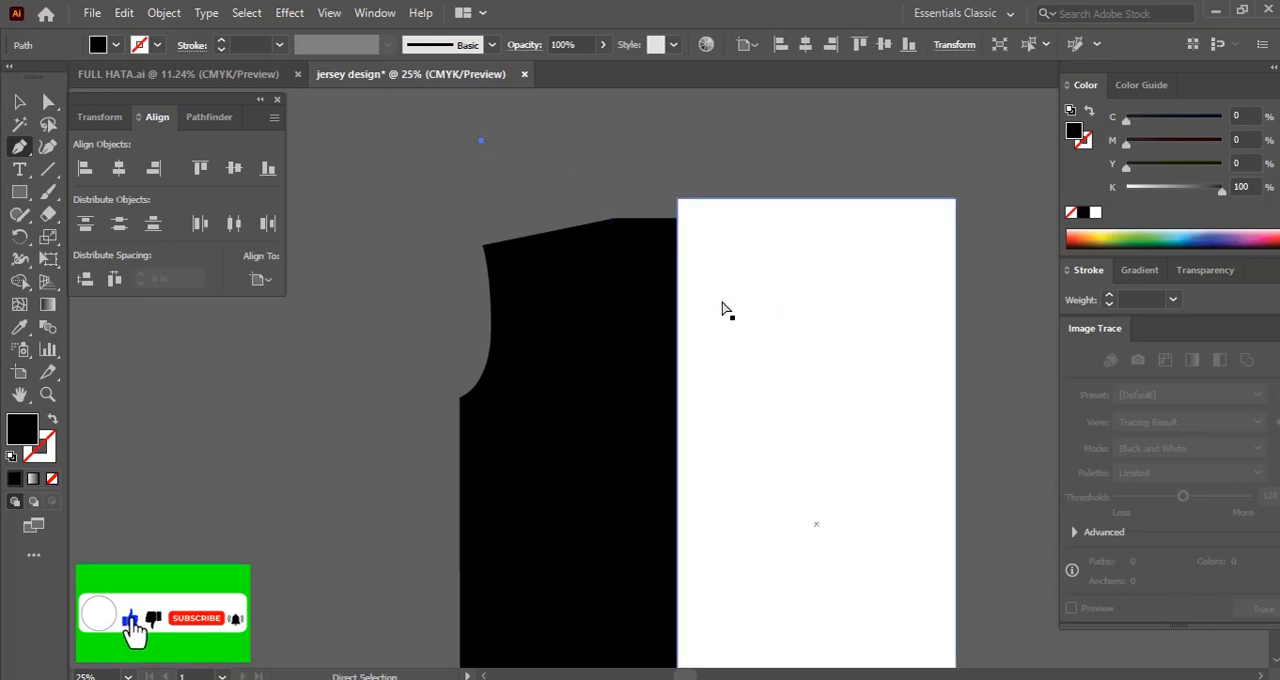
key("ctrl+z")
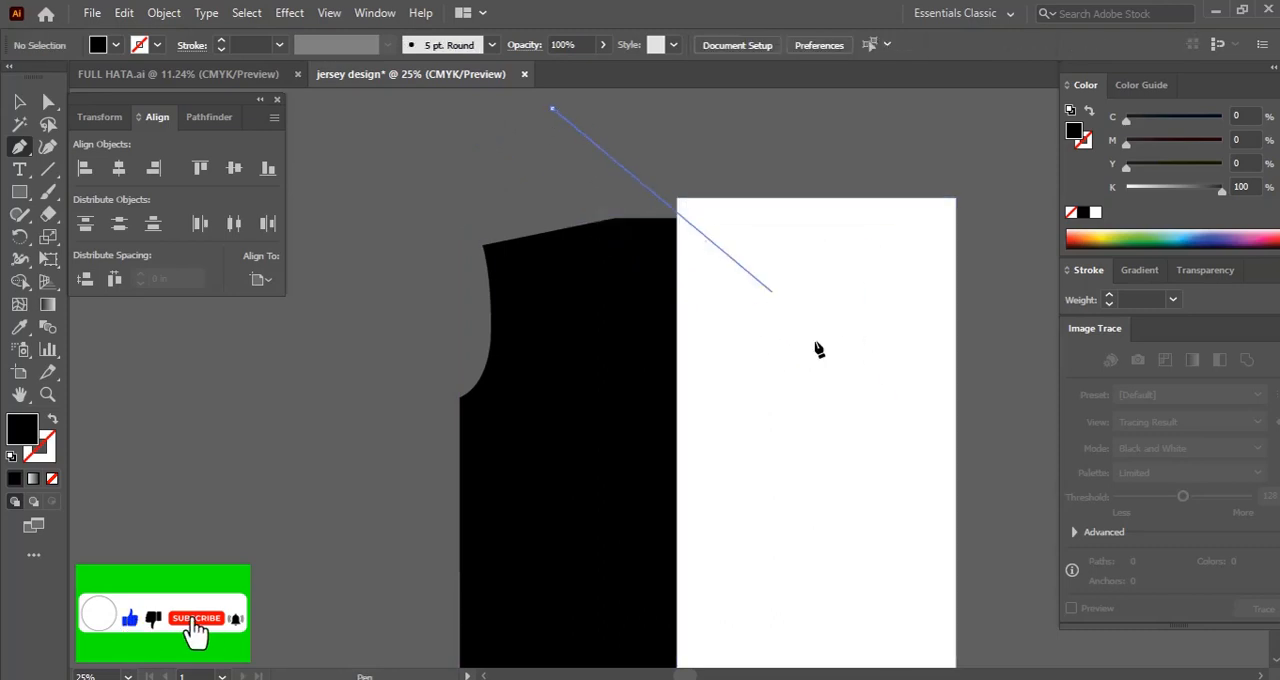
left_click(755, 288)
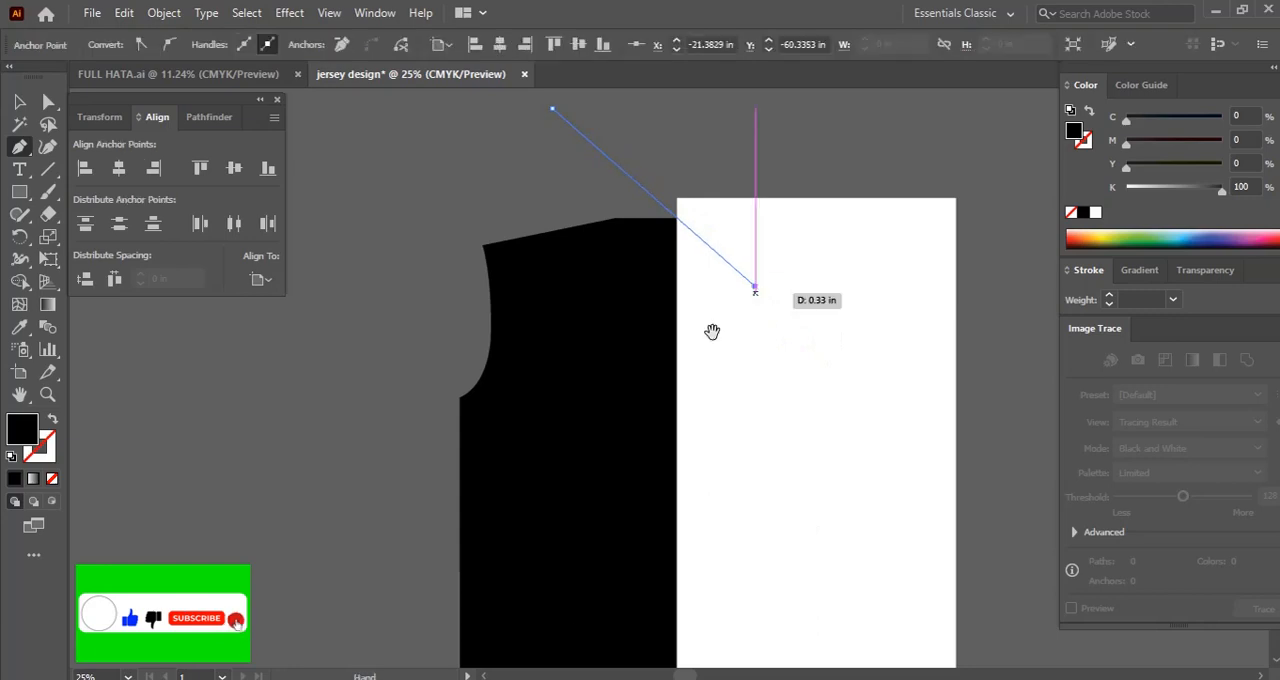
left_click_drag(712, 331, 772, 291)
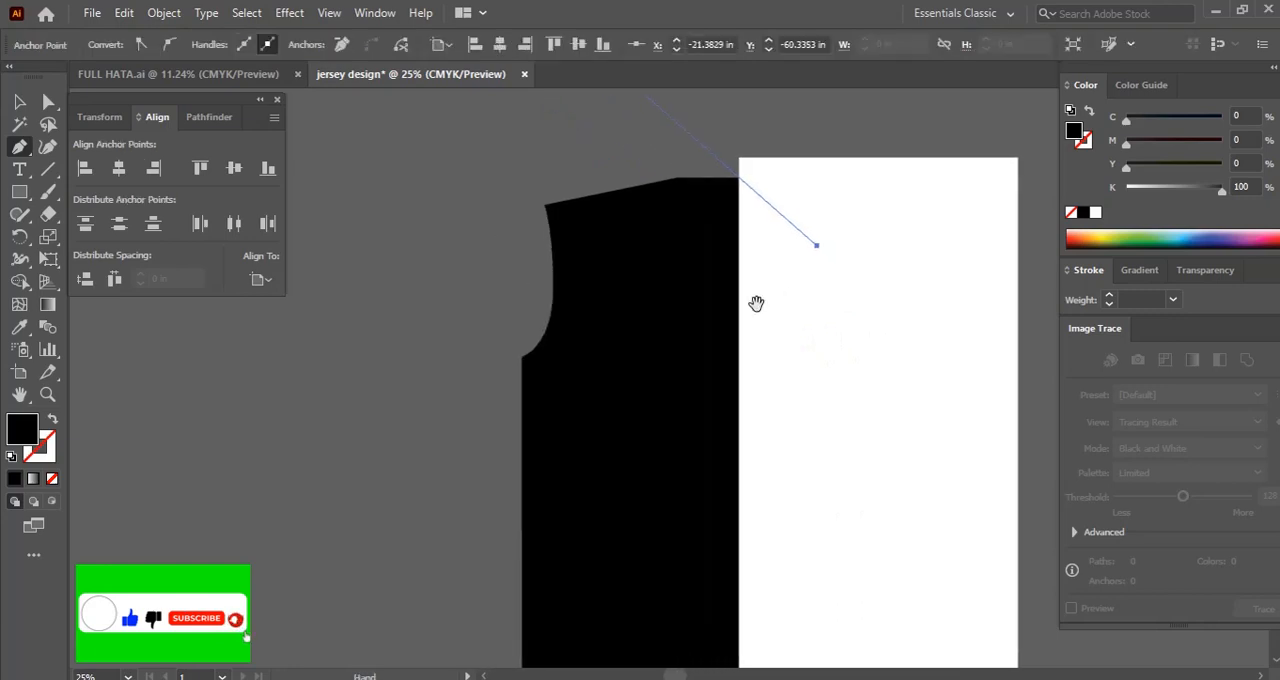
left_click(470, 429)
left_click_drag(579, 429, 551, 362)
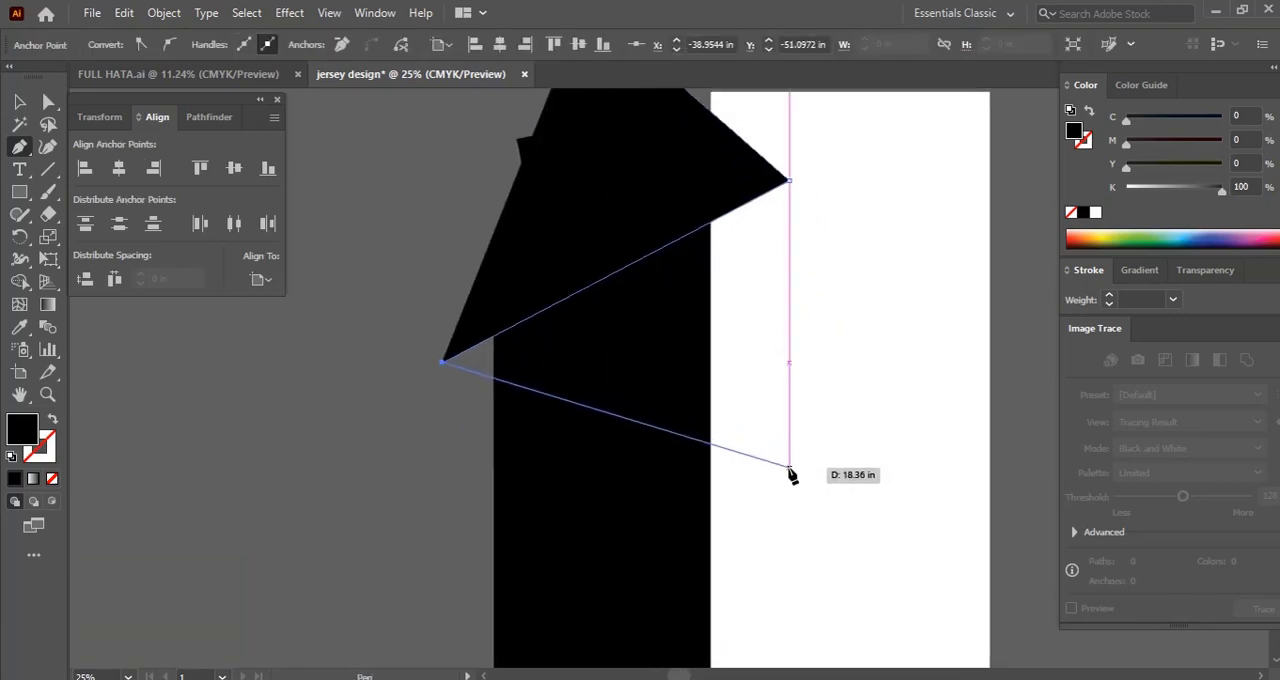
left_click(789, 468)
left_click_drag(800, 500, 841, 340)
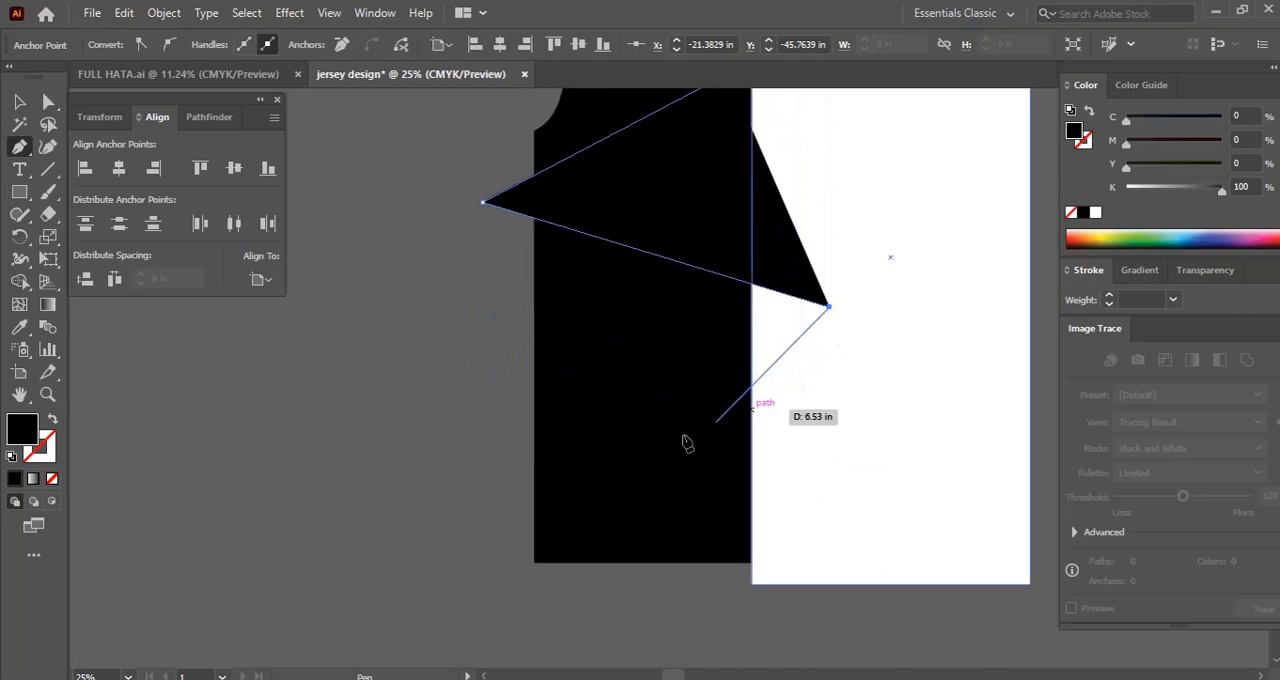
left_click(484, 450)
left_click_drag(506, 460, 478, 438)
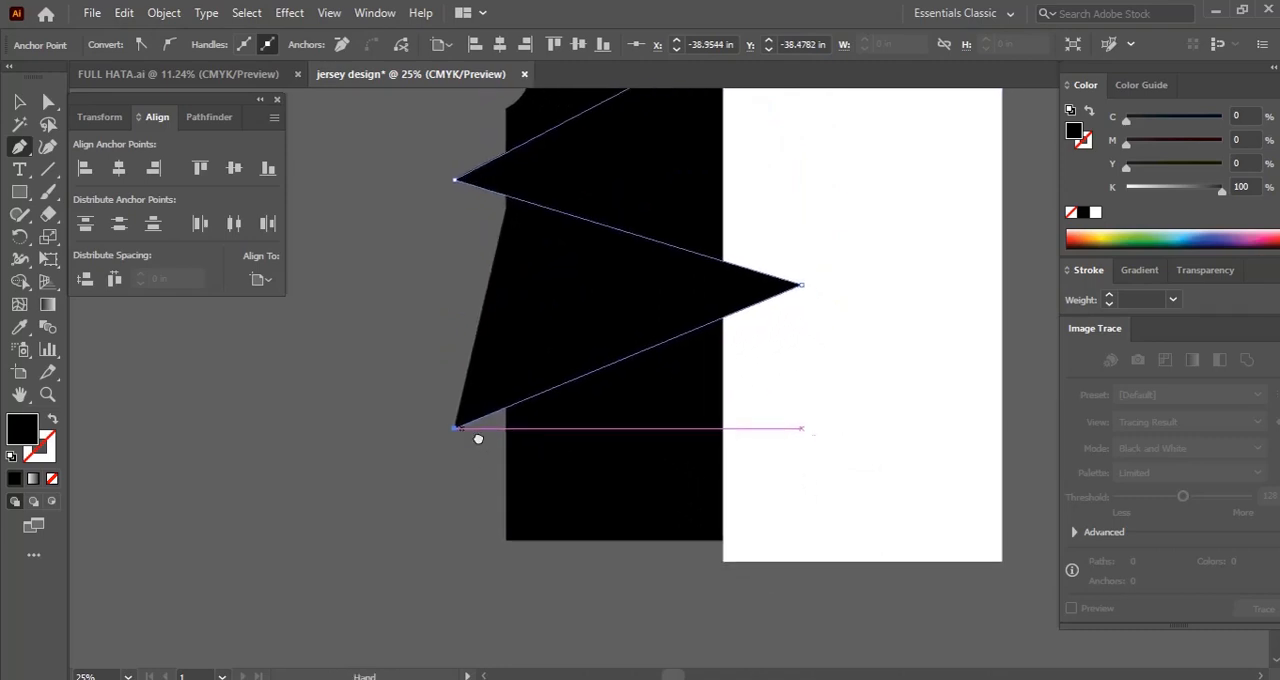
left_click(797, 612)
scroll(797, 600, "up", 2)
key("v")
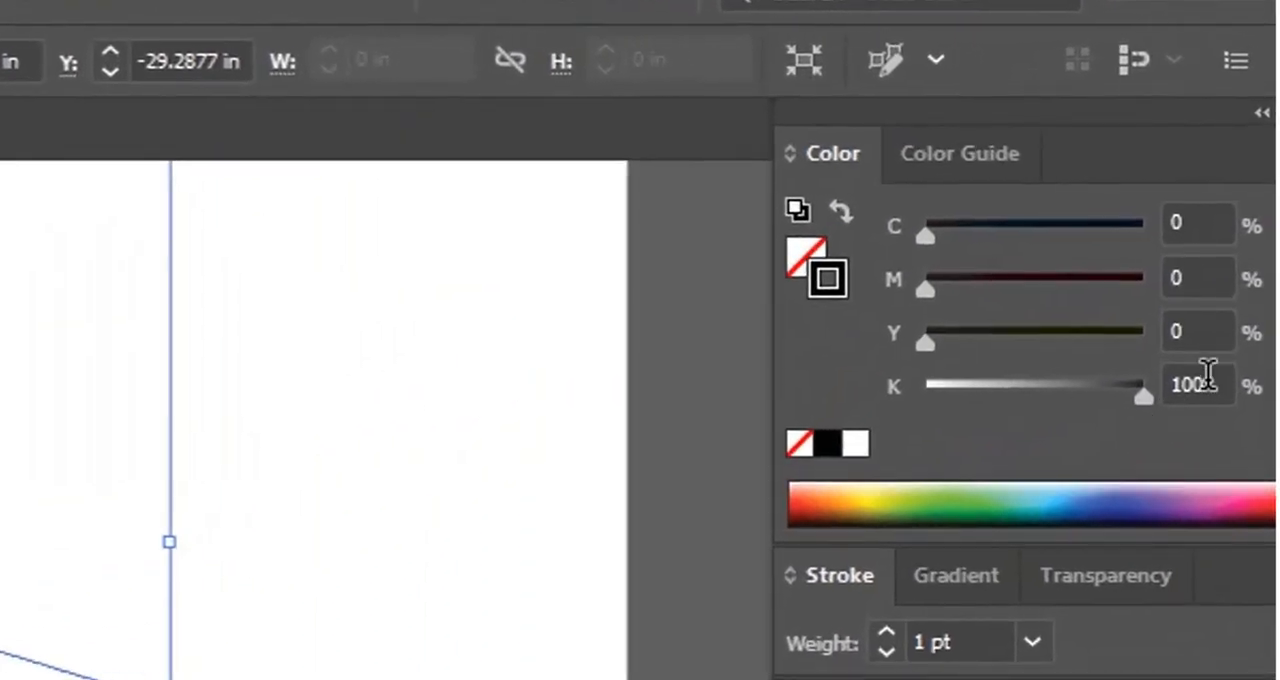
Give the zigzag path a stroke of 70% black with a weight of 35 pt
left_click(1245, 186)
type("70")
key("Return")
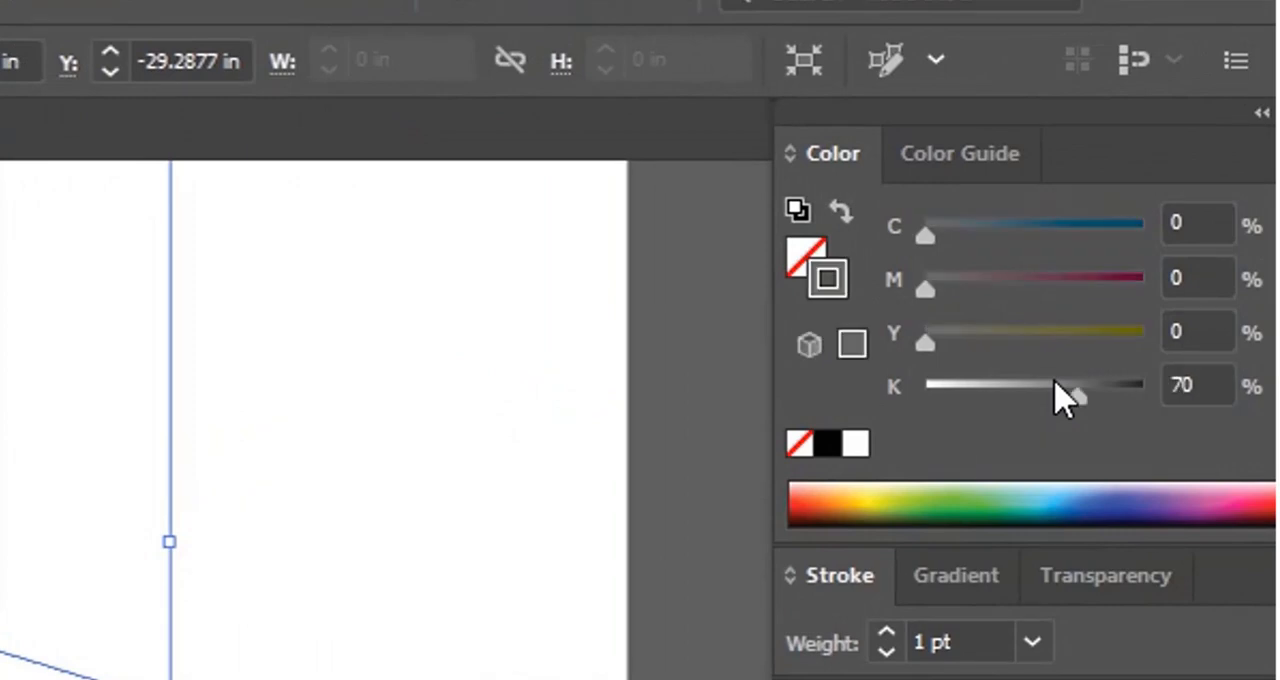
mouse_move(137, 614)
left_mouse_down()
mouse_move(146, 679)
mouse_move(50, 679)
left_mouse_up()
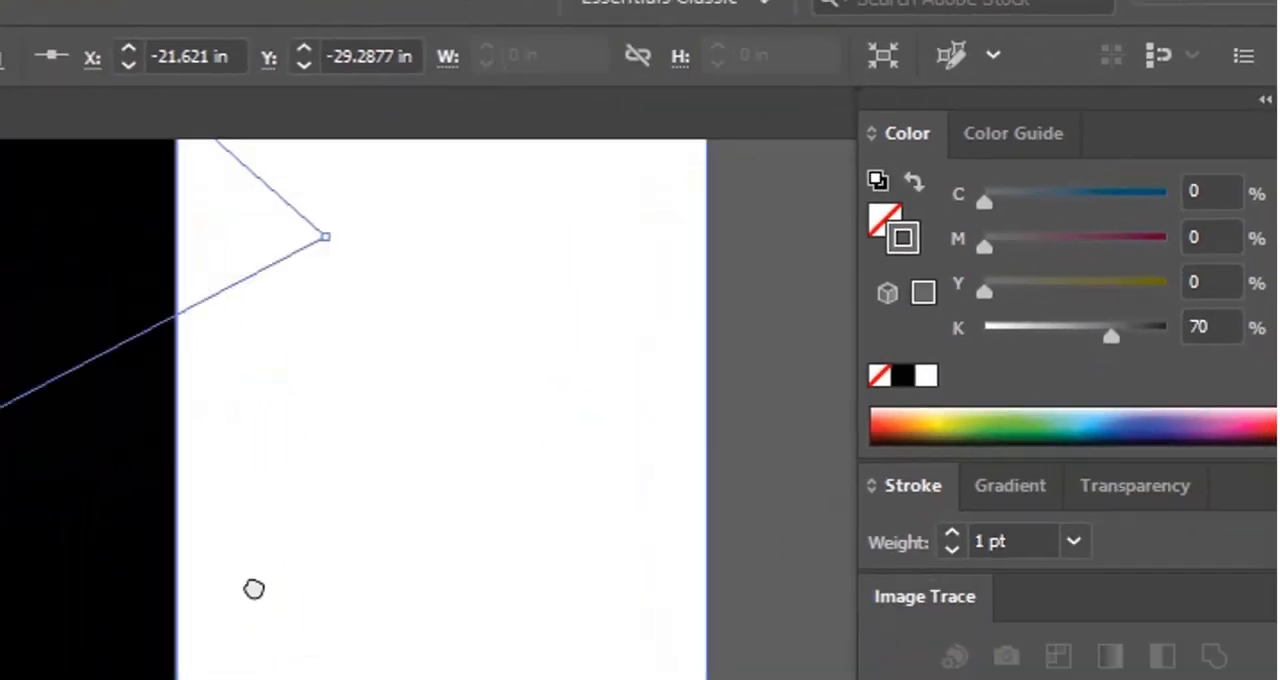
left_click_drag(254, 589, 197, 504)
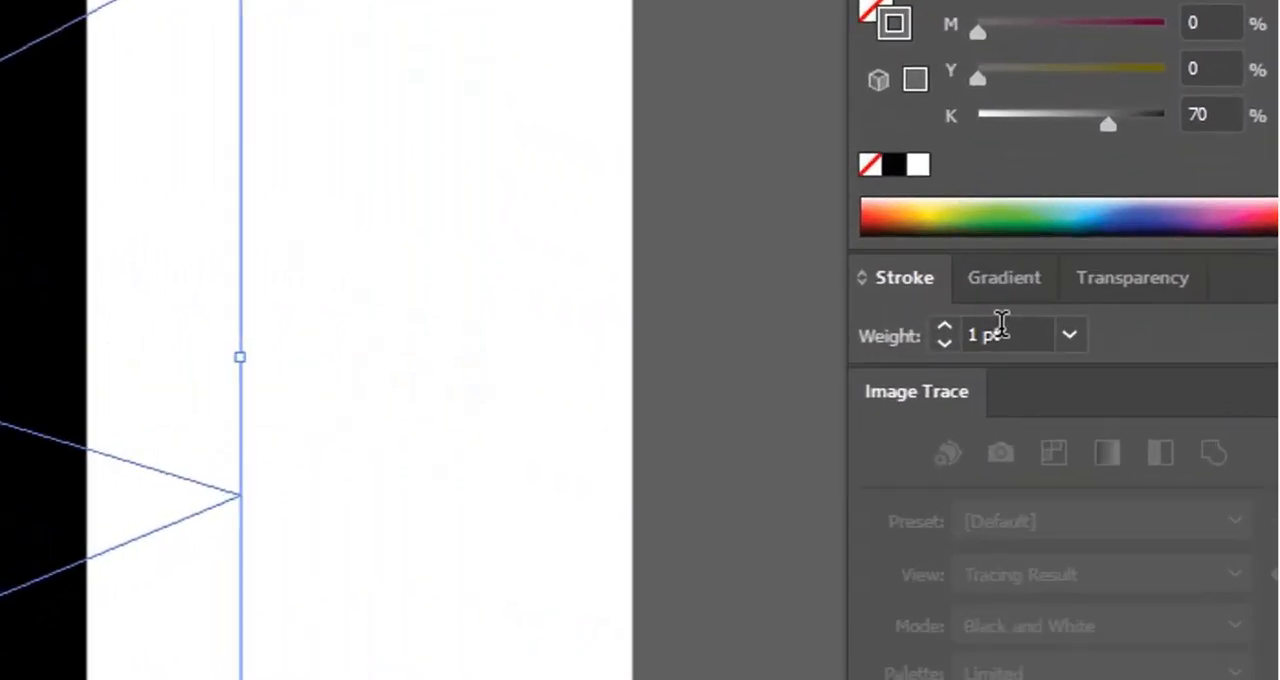
left_click(1062, 300)
type("35")
key("Return")
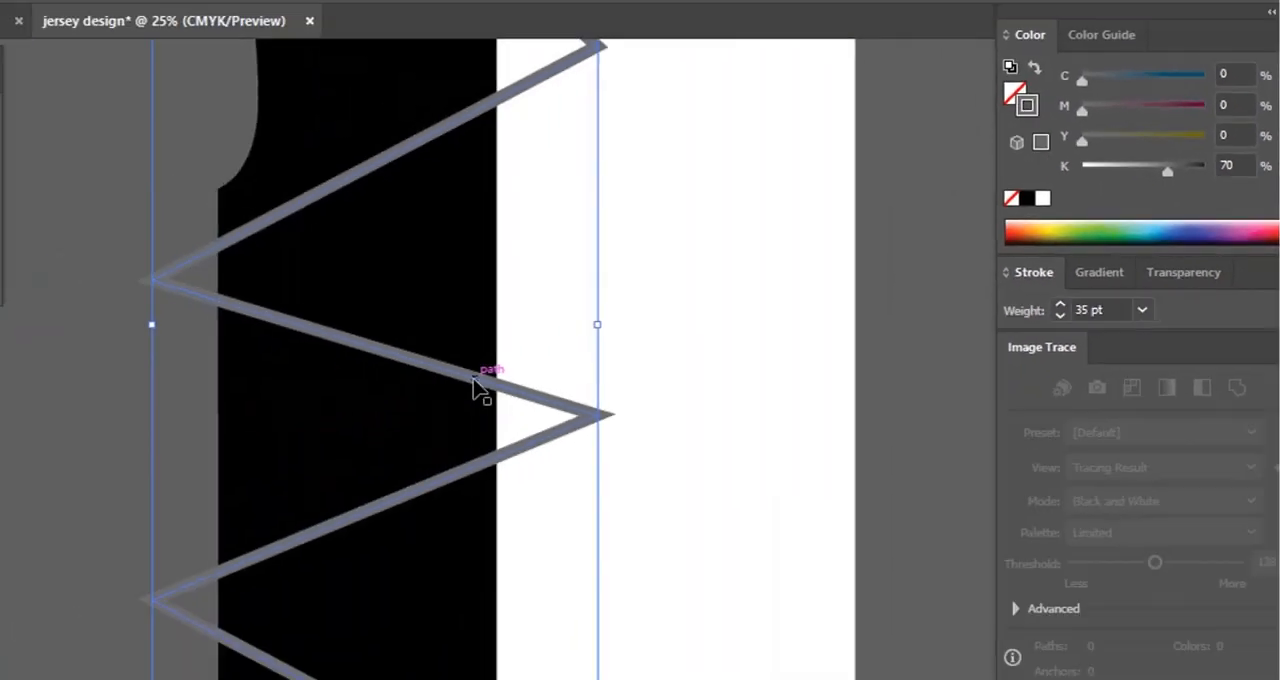
Place the zigzag over the white half with a duplicate to its left, and set the duplicate's stroke weight to 10 pt
left_click_drag(478, 388, 793, 393)
left_click_drag(903, 359, 447, 346)
left_click(1155, 300)
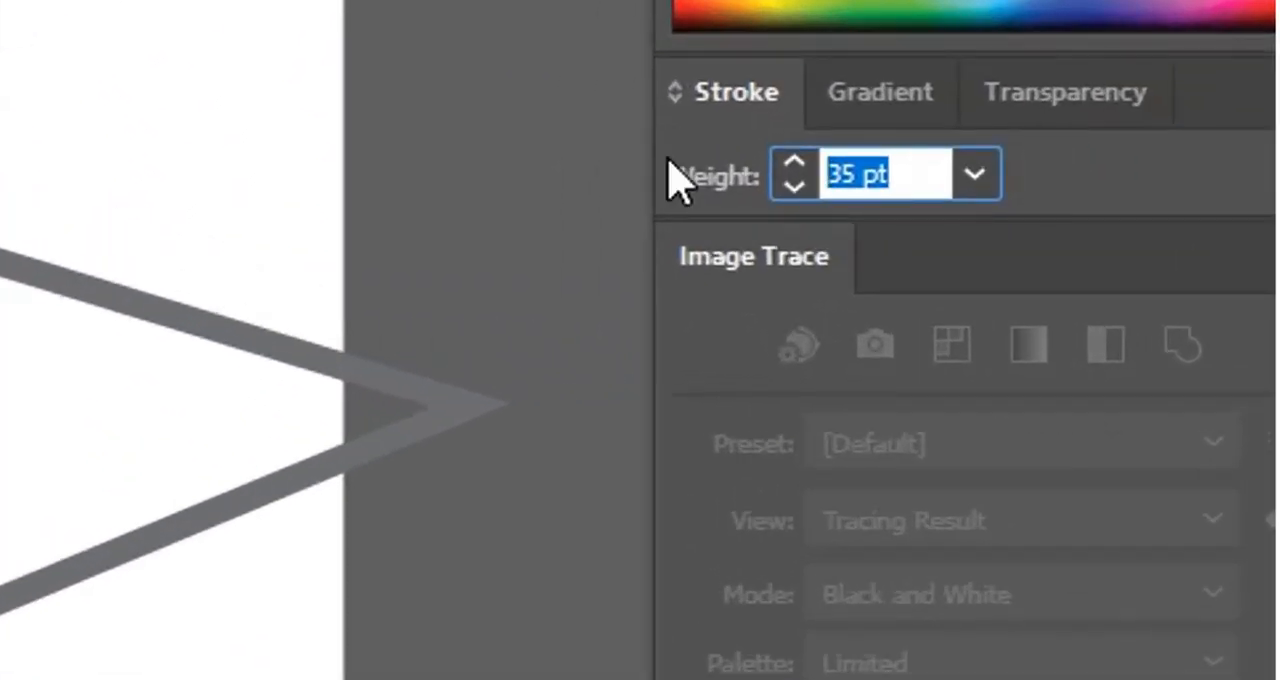
type("10")
key("Return")
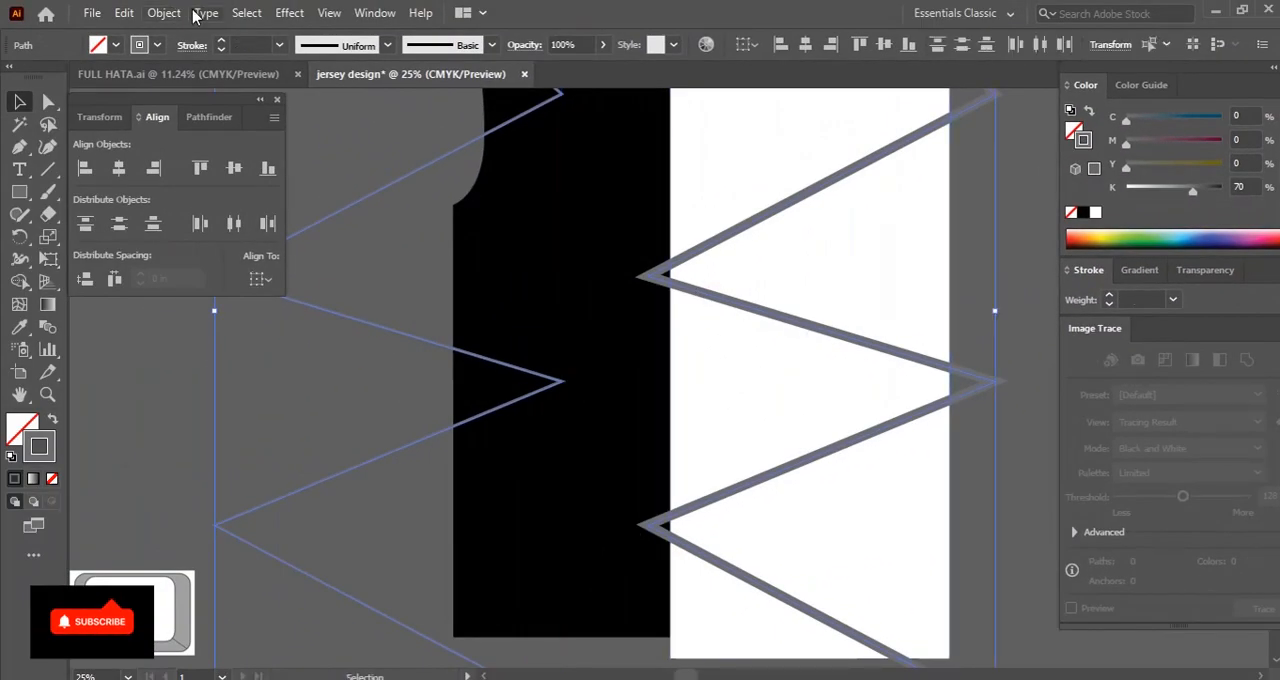
Expand the fill and stroke of both zigzags into shapes
left_click(164, 12)
left_click(228, 166)
left_click(600, 458)
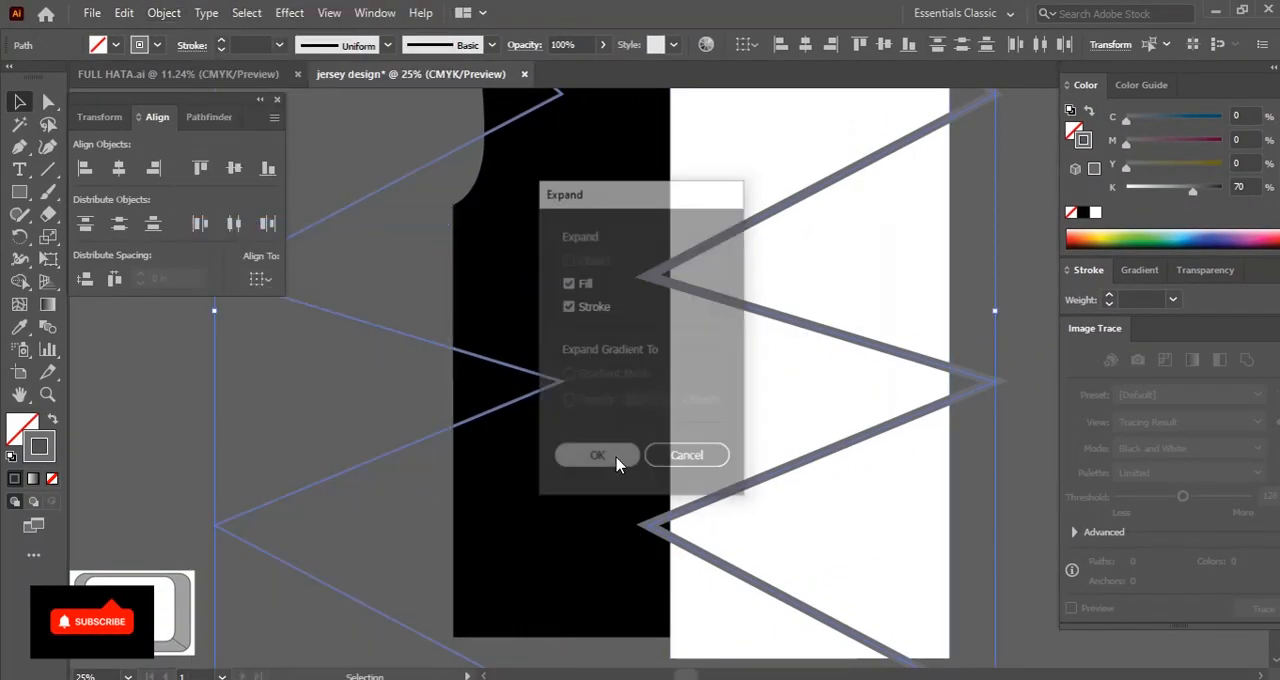
Try to blend the two expanded zigzags using Specified Steps spacing
key("shift+m")
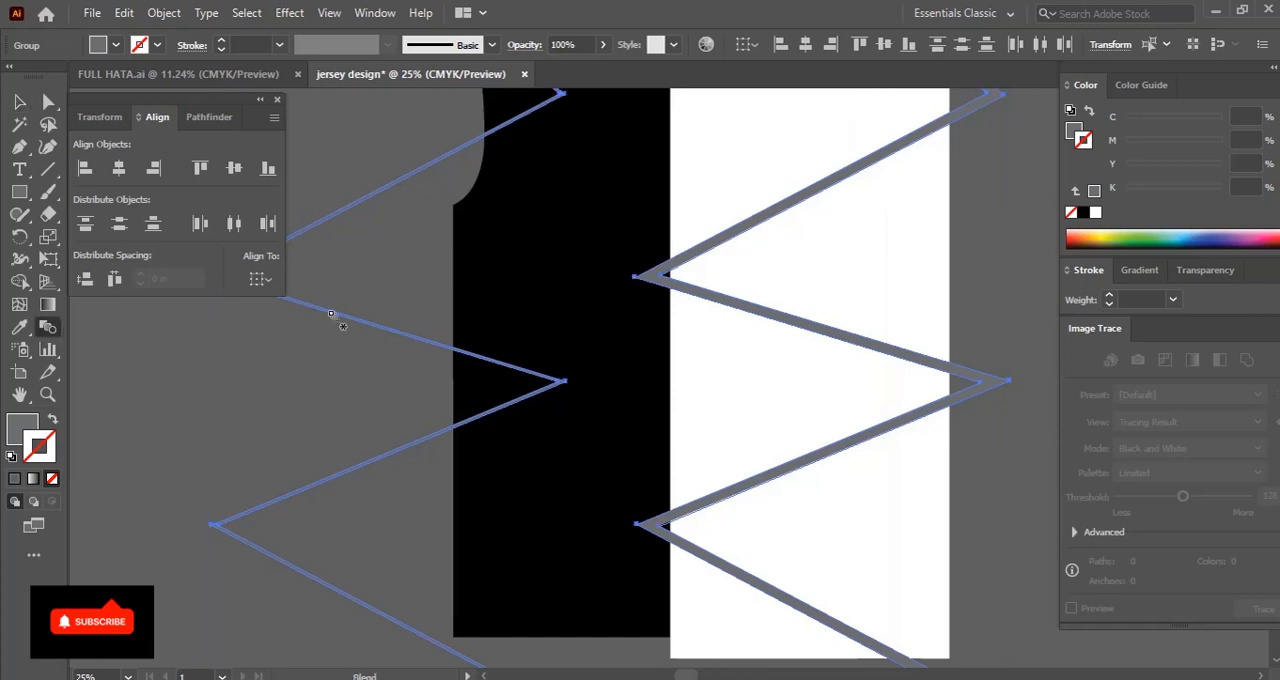
left_click(651, 275)
double_click(18, 330)
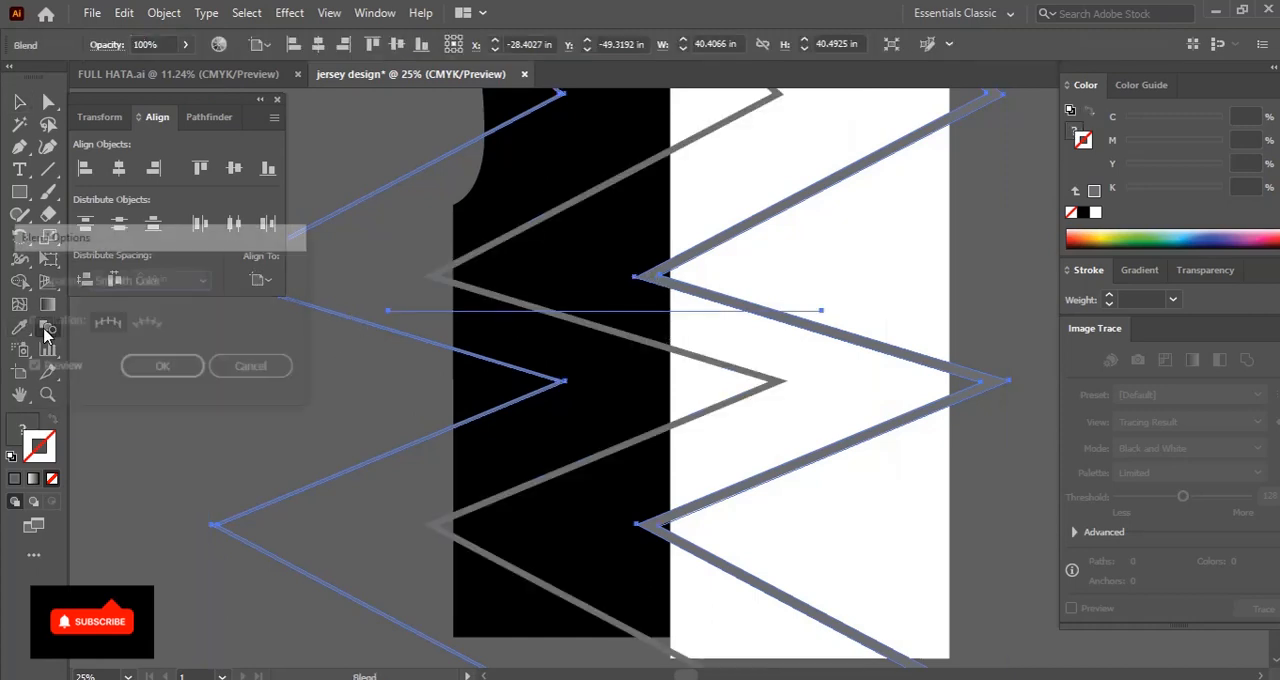
left_click(162, 281)
left_click(192, 320)
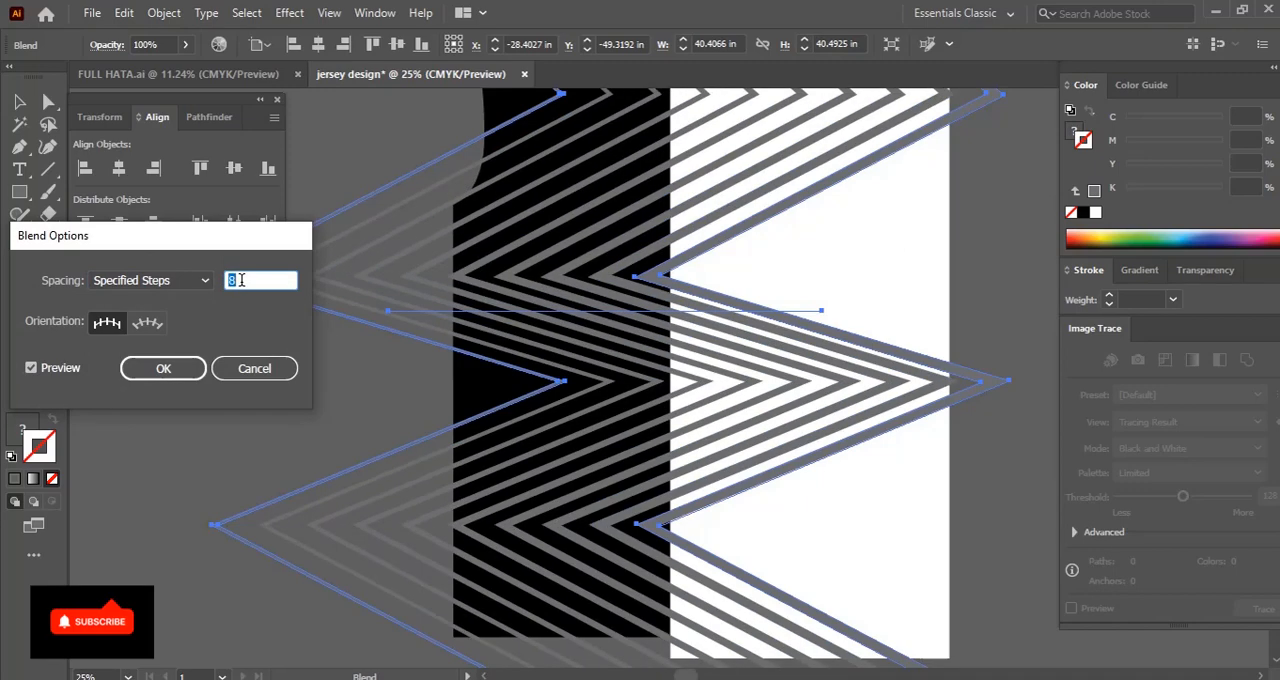
left_click(285, 368)
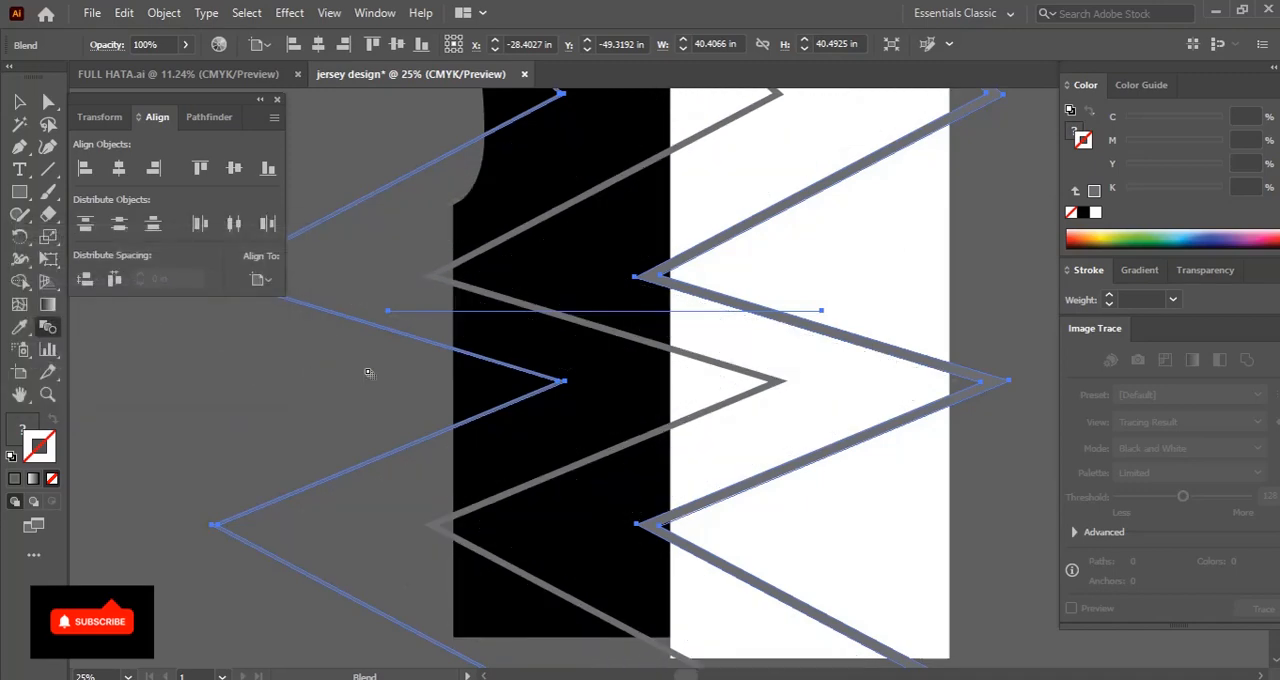
key("ctrl+z")
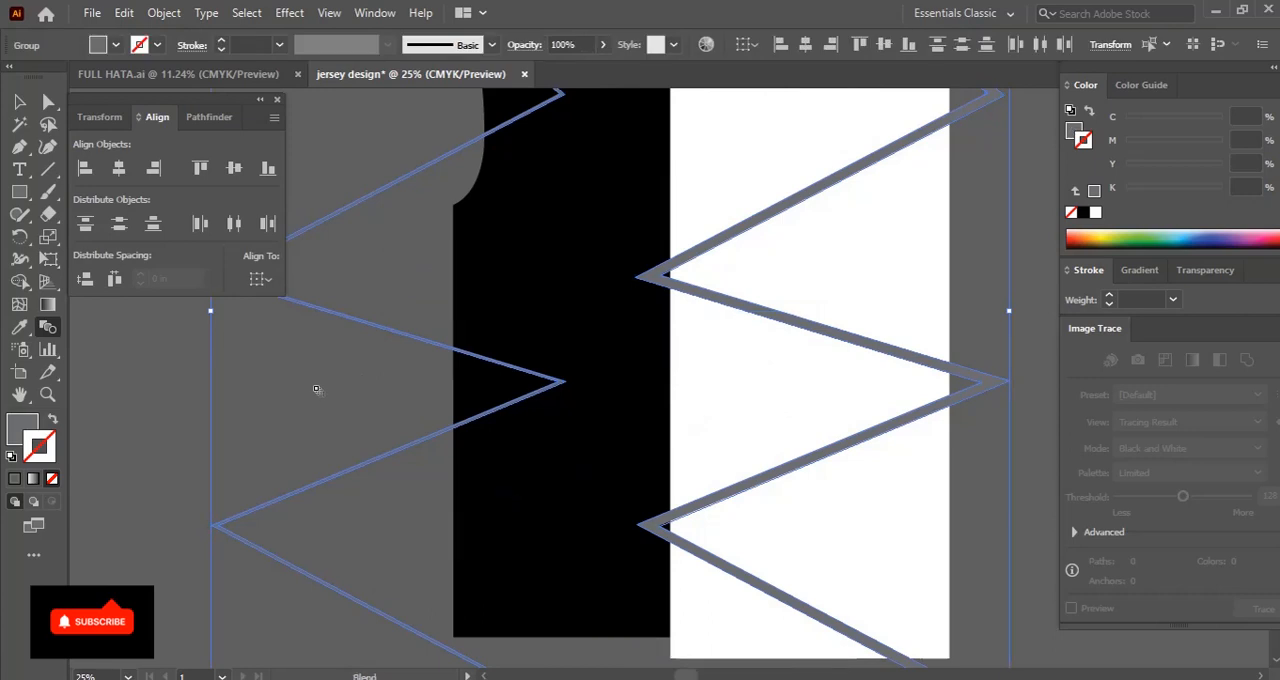
Move the thin zigzag farther left until its inner tips meet the body's left edge
left_click(317, 390)
scroll(420, 394, "left", 4)
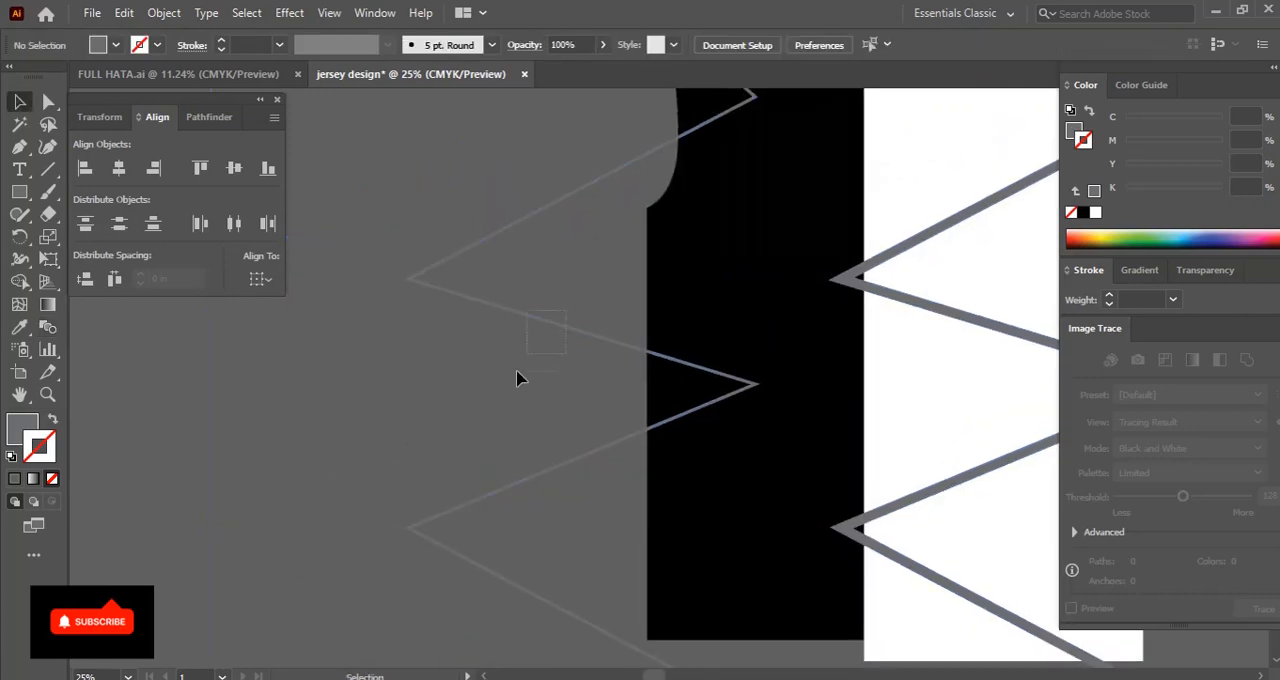
left_click_drag(563, 337, 452, 334)
Blend the thin and thick zigzags using Specified Steps spacing with 10 steps
left_click(897, 299, "shift")
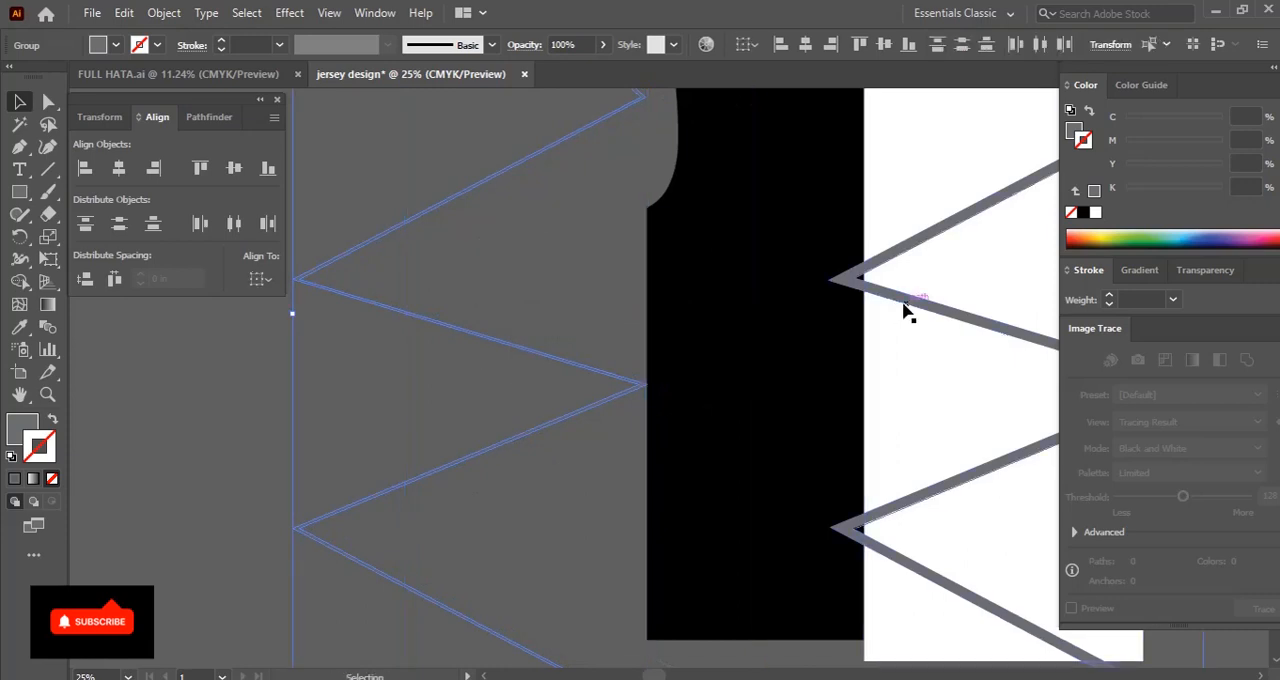
left_click(46, 327)
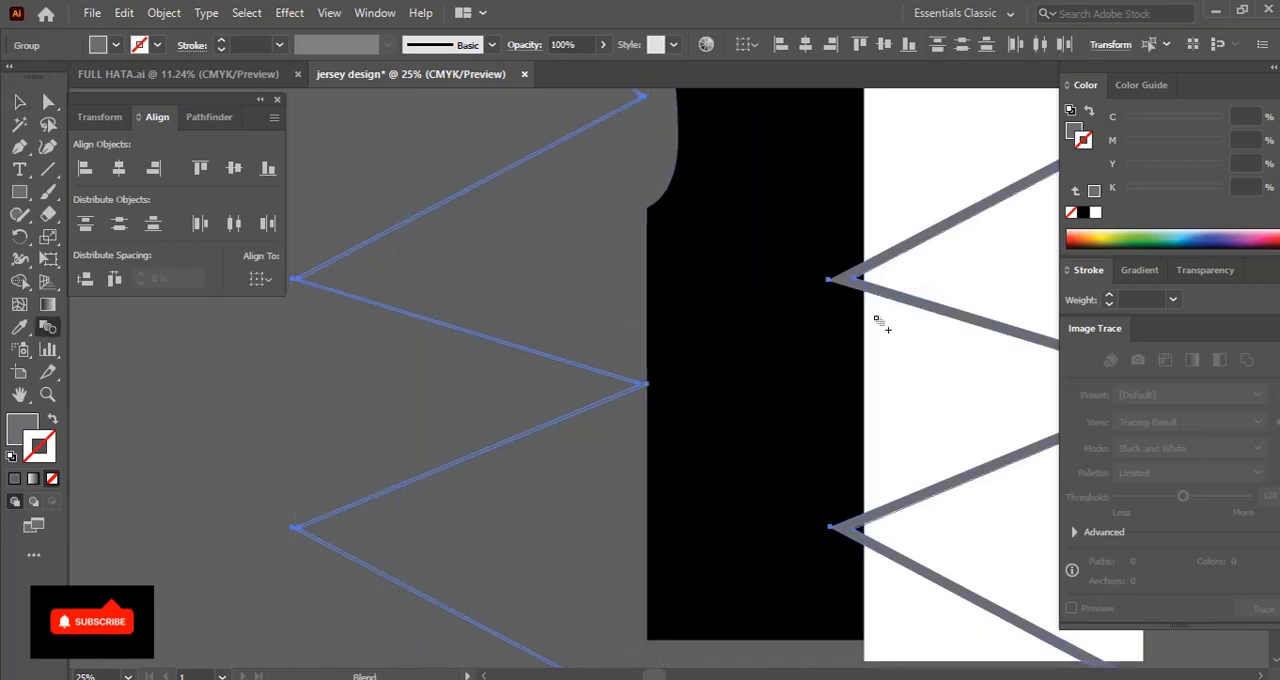
left_click(890, 295)
double_click(46, 330)
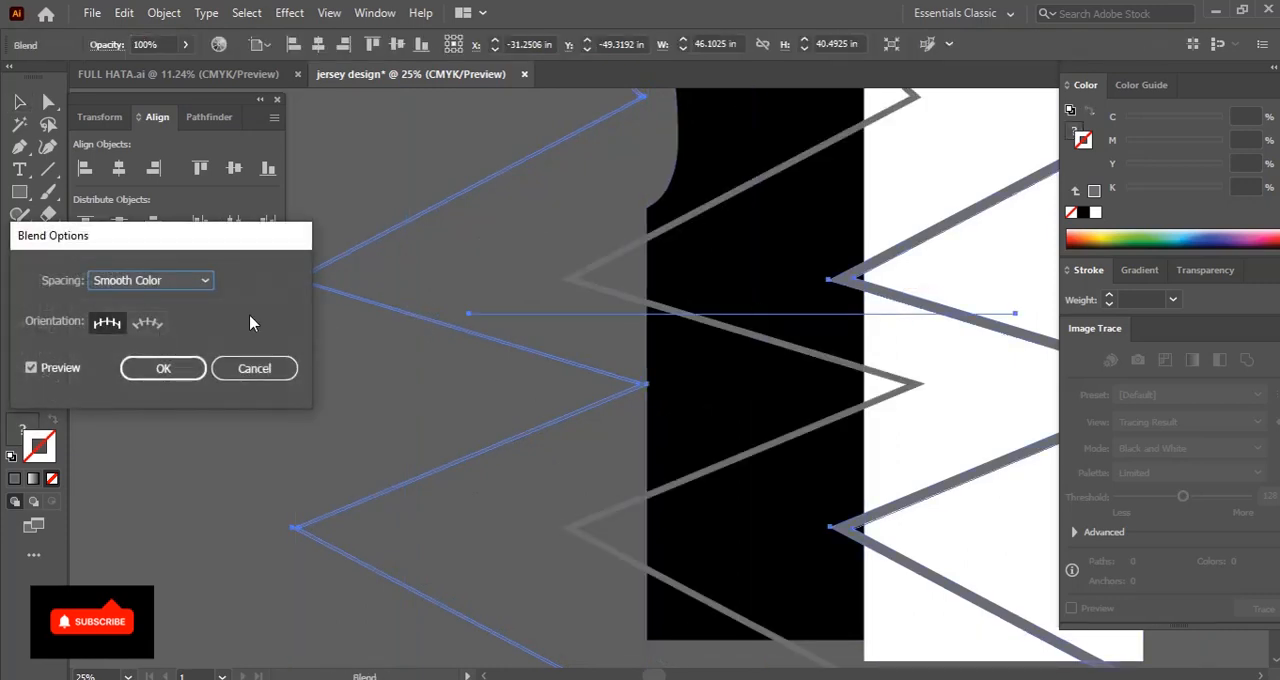
left_click(143, 281)
left_click(130, 323)
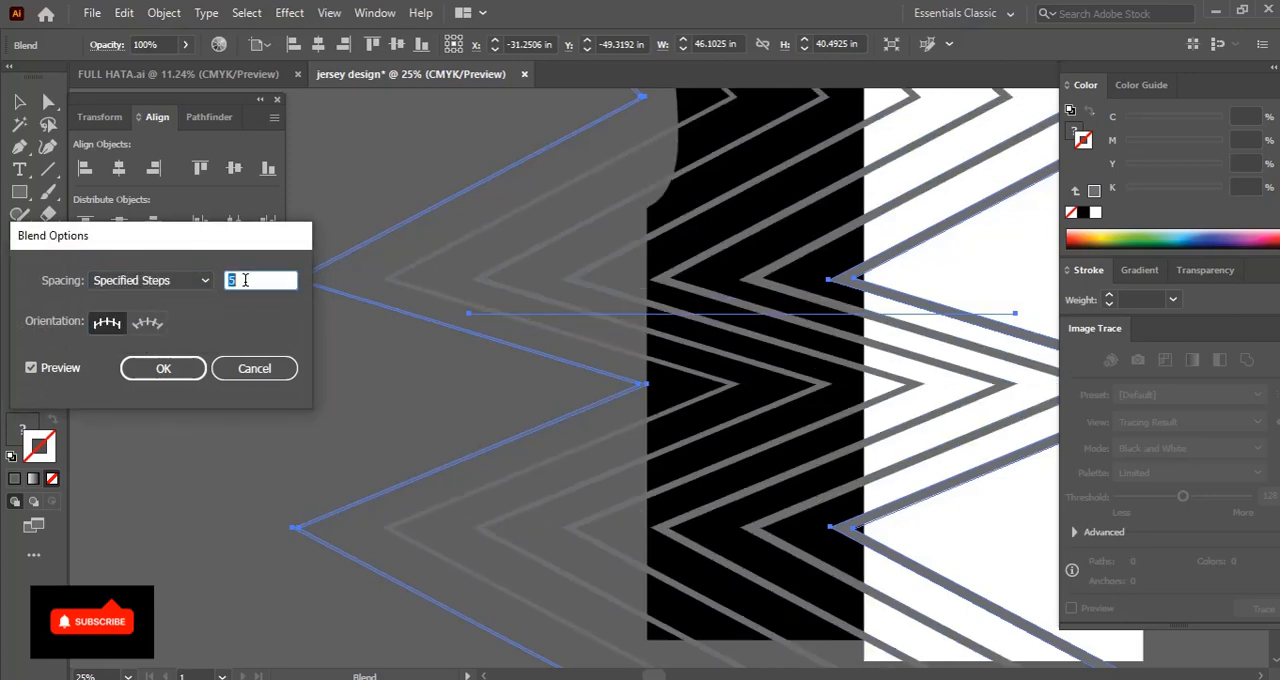
scroll(245, 280, "up", 4)
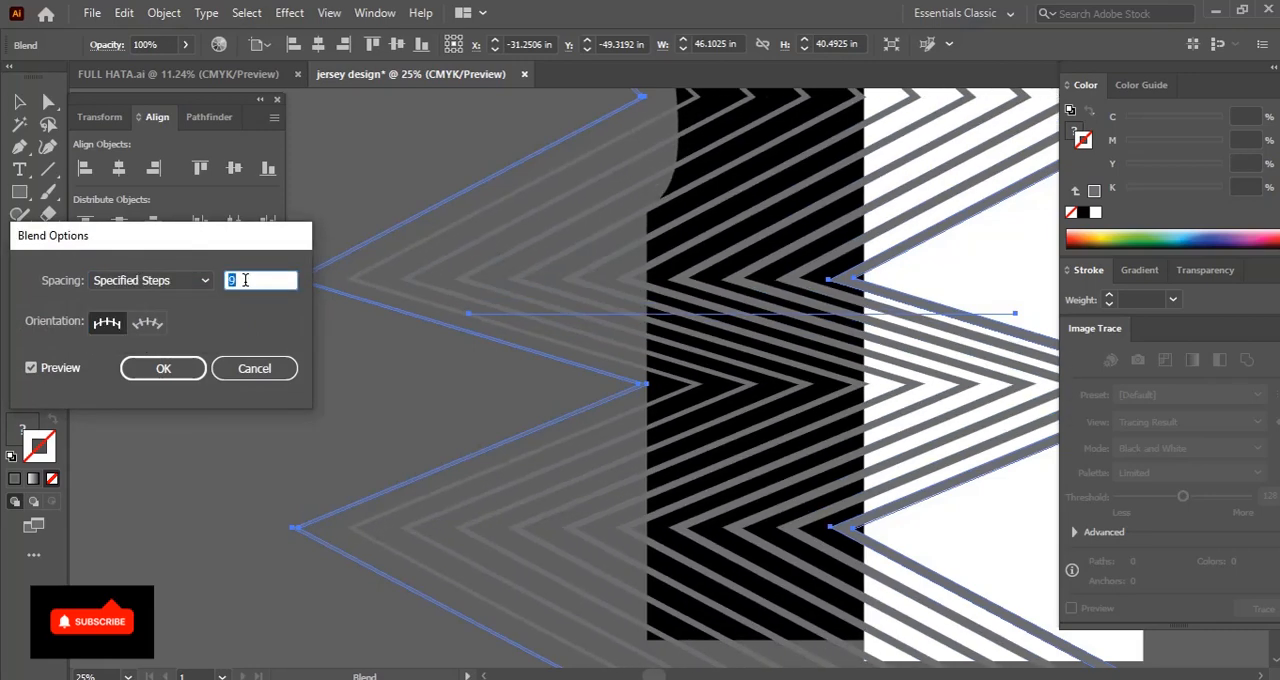
scroll(245, 280, "up", 1)
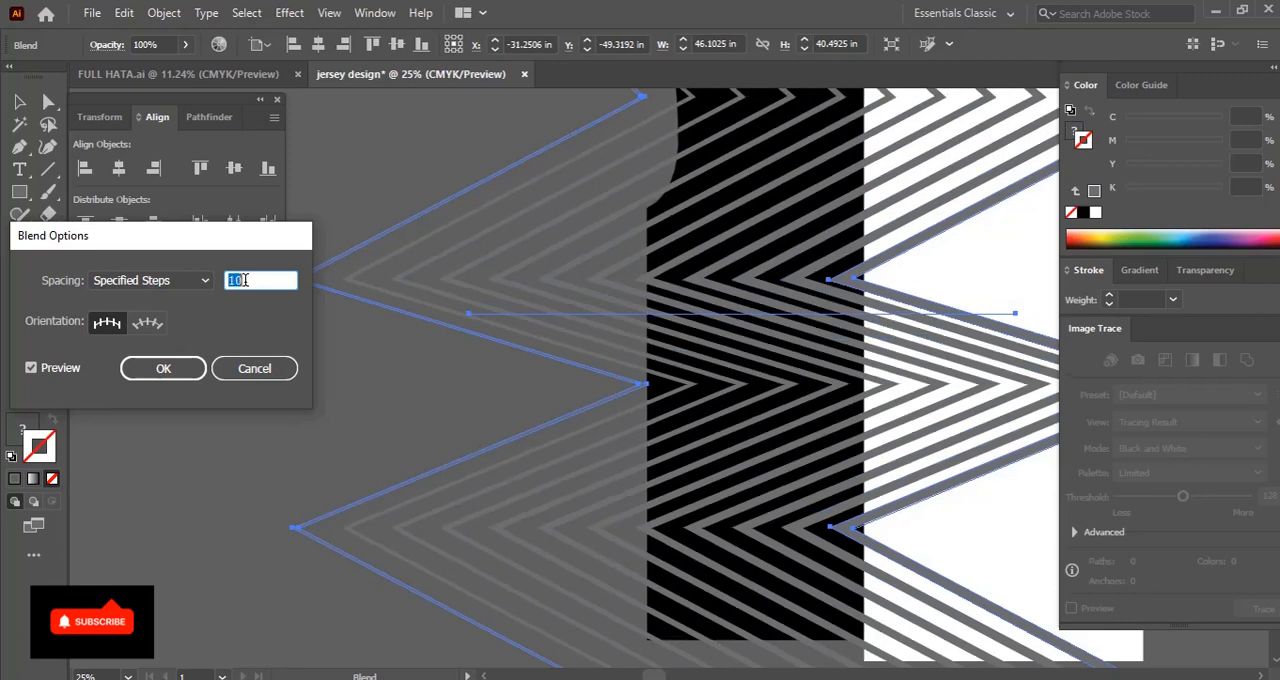
left_click(200, 371)
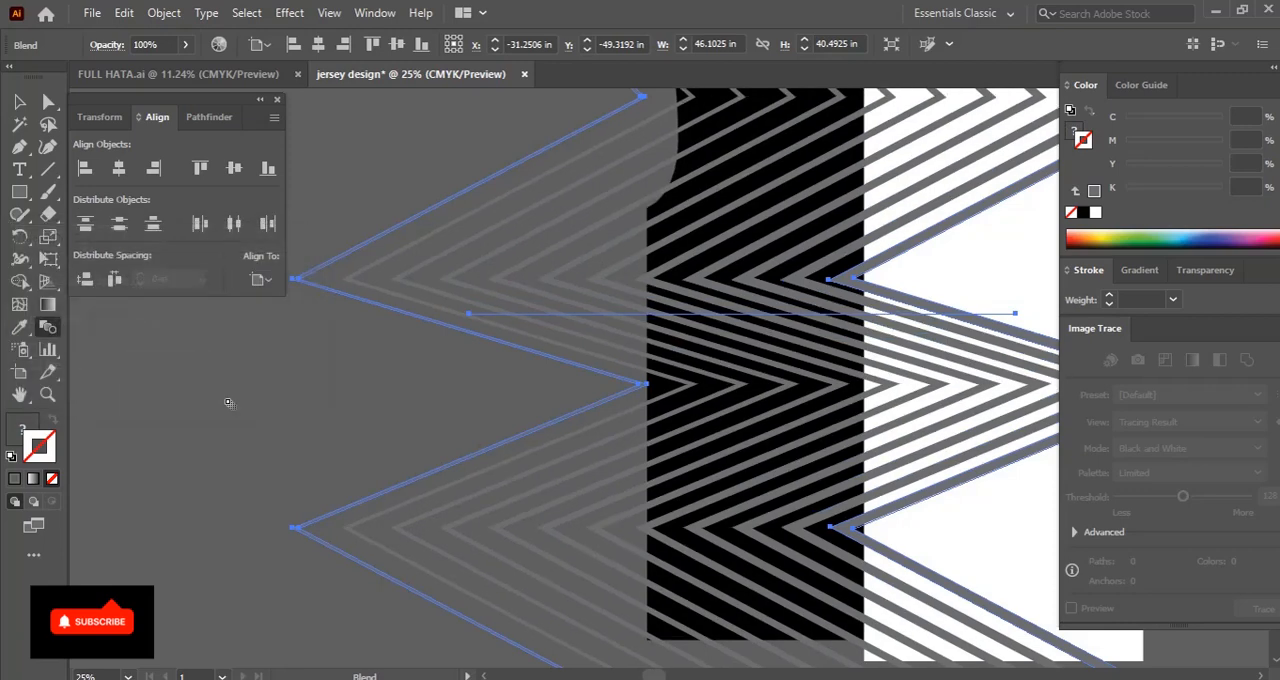
Bring the white rectangle covering half of the body to the front of the artwork
key("v")
key("ctrl+minus")
left_click_drag(578, 422, 500, 437)
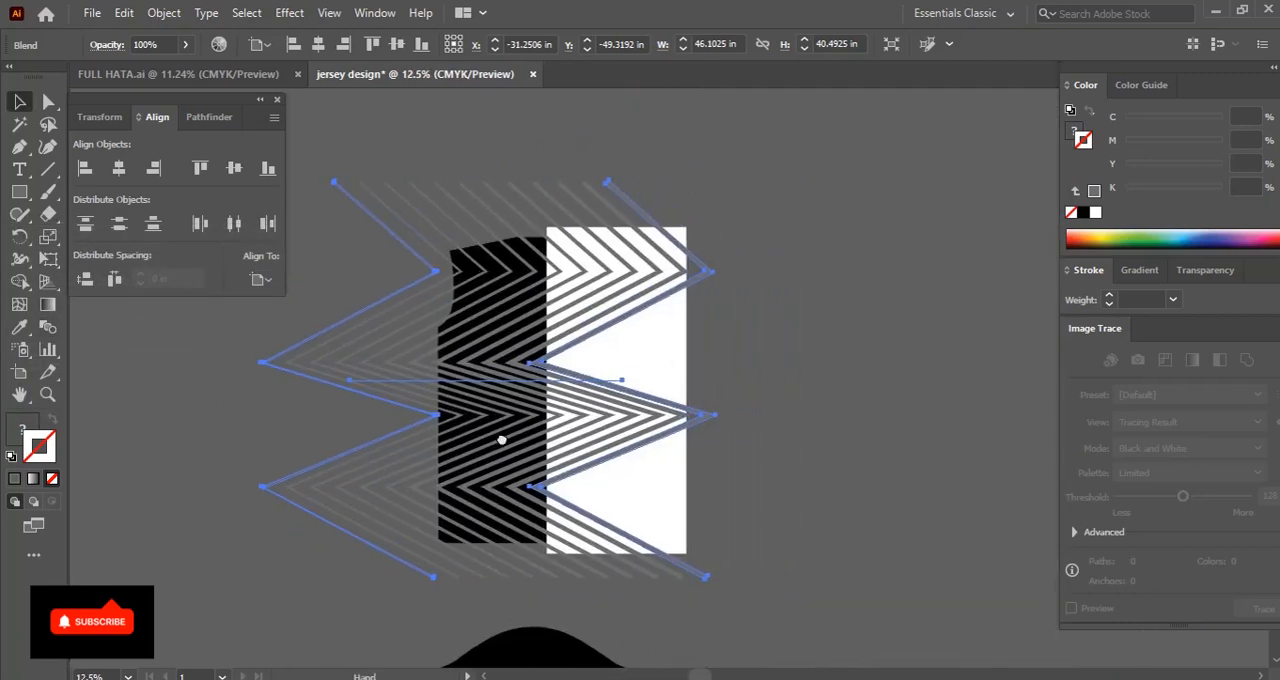
left_click(643, 380)
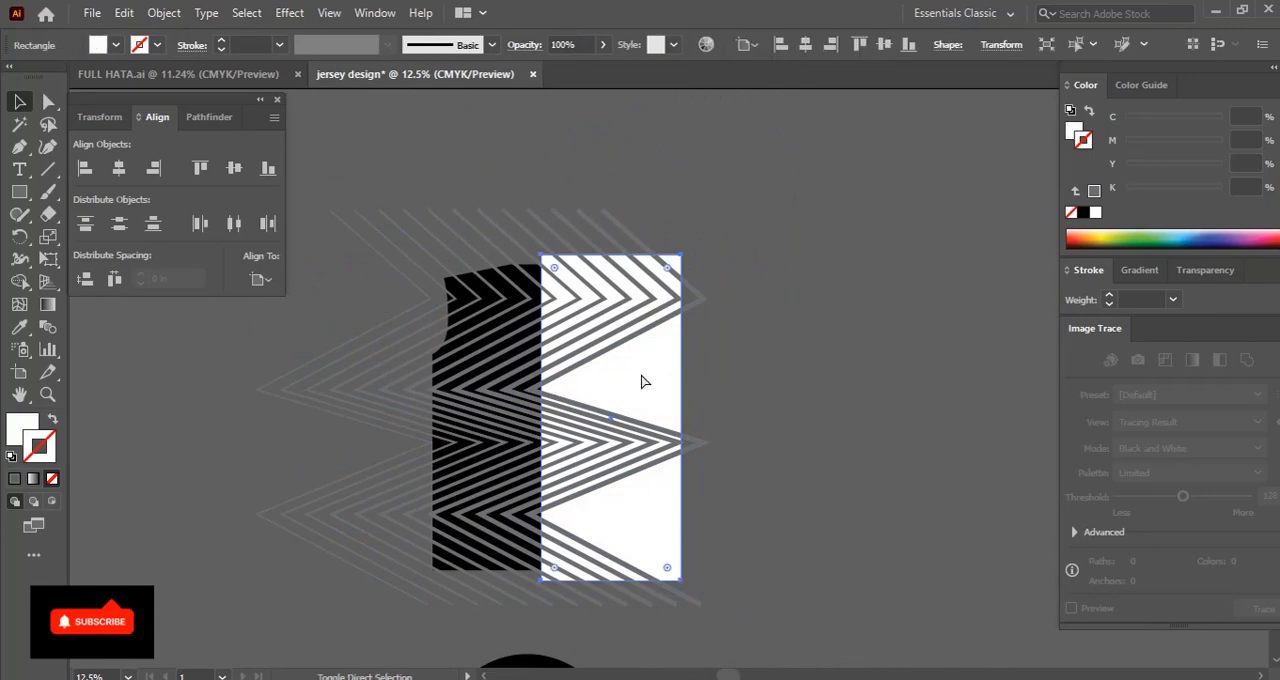
key("ctrl+shift+bracketright")
left_click(783, 411)
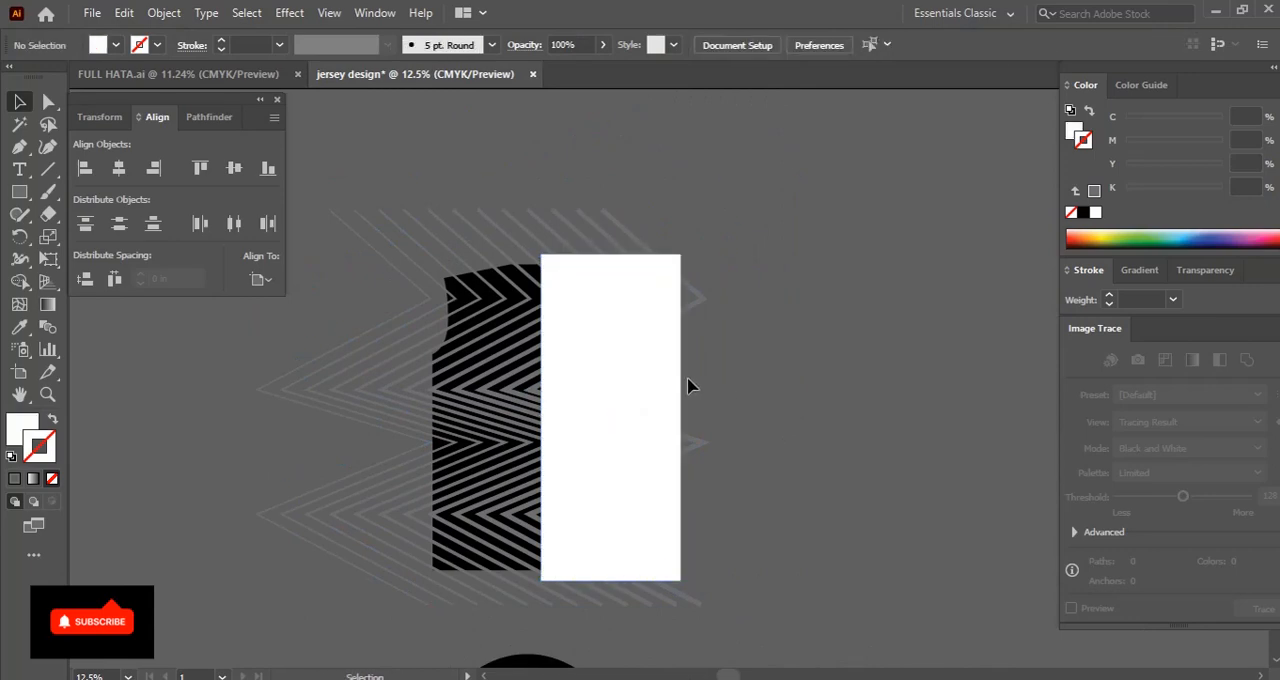
Create a small square against the white rectangle's left edge, level with the body's top edge, and fill it black
key("ctrl+plus")
key("ctrl+plus")
key("ctrl+plus")
left_click_drag(331, 115, 570, 366)
key("v")
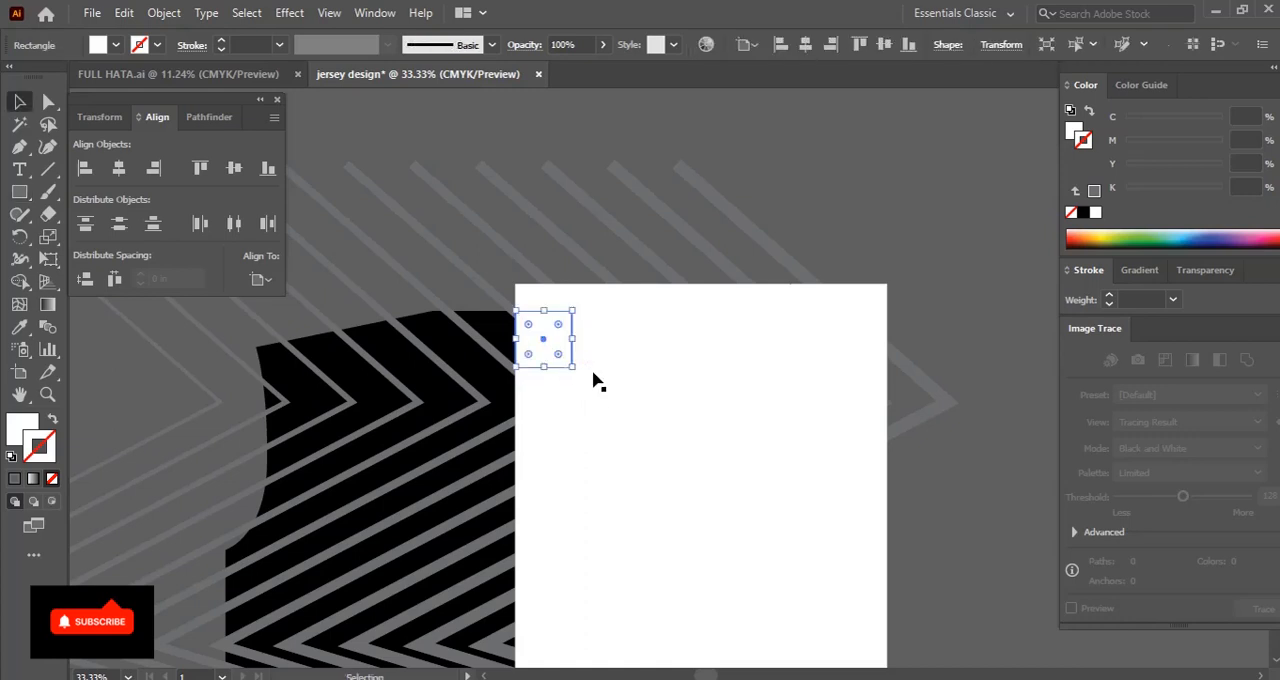
left_click(1084, 213)
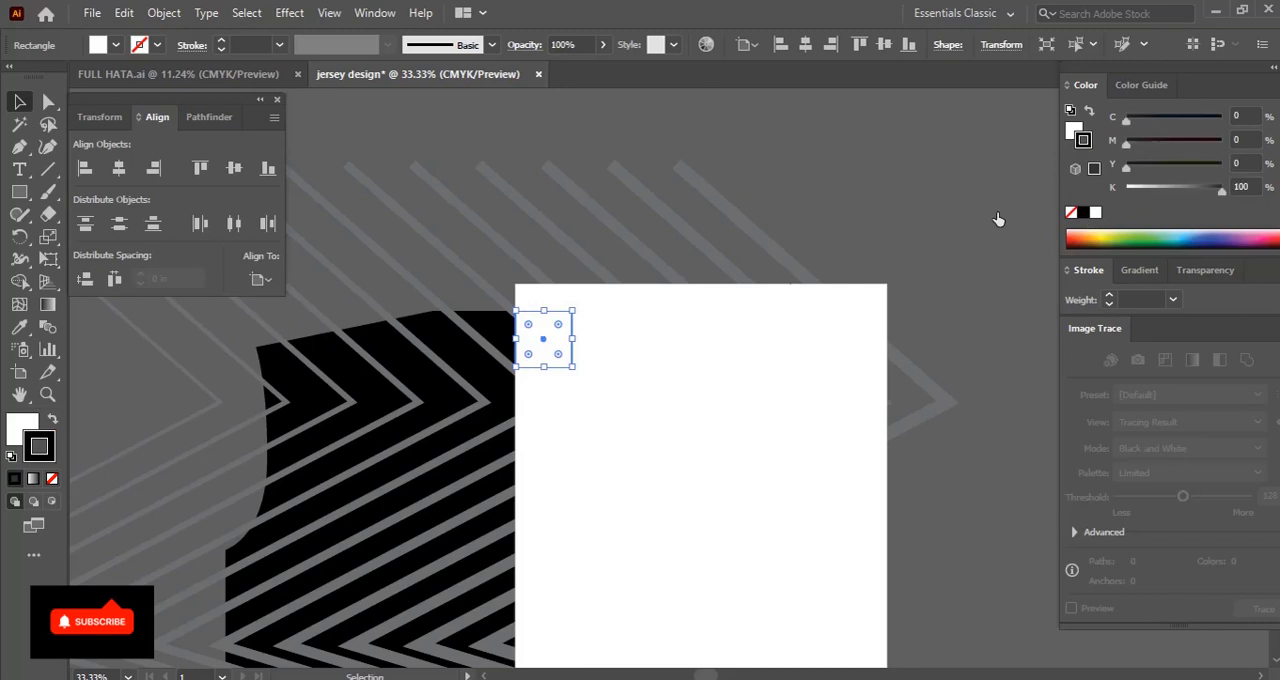
left_click(51, 419)
left_click(21, 428)
left_click(778, 172)
Duplicate the black square directly below itself and set the copy's fill to 80% K
mouse_move(530, 381)
left_mouse_down()
mouse_move(565, 354)
mouse_move(541, 304)
mouse_move(558, 309)
left_mouse_up()
key("ctrl+plus")
key("ctrl+plus")
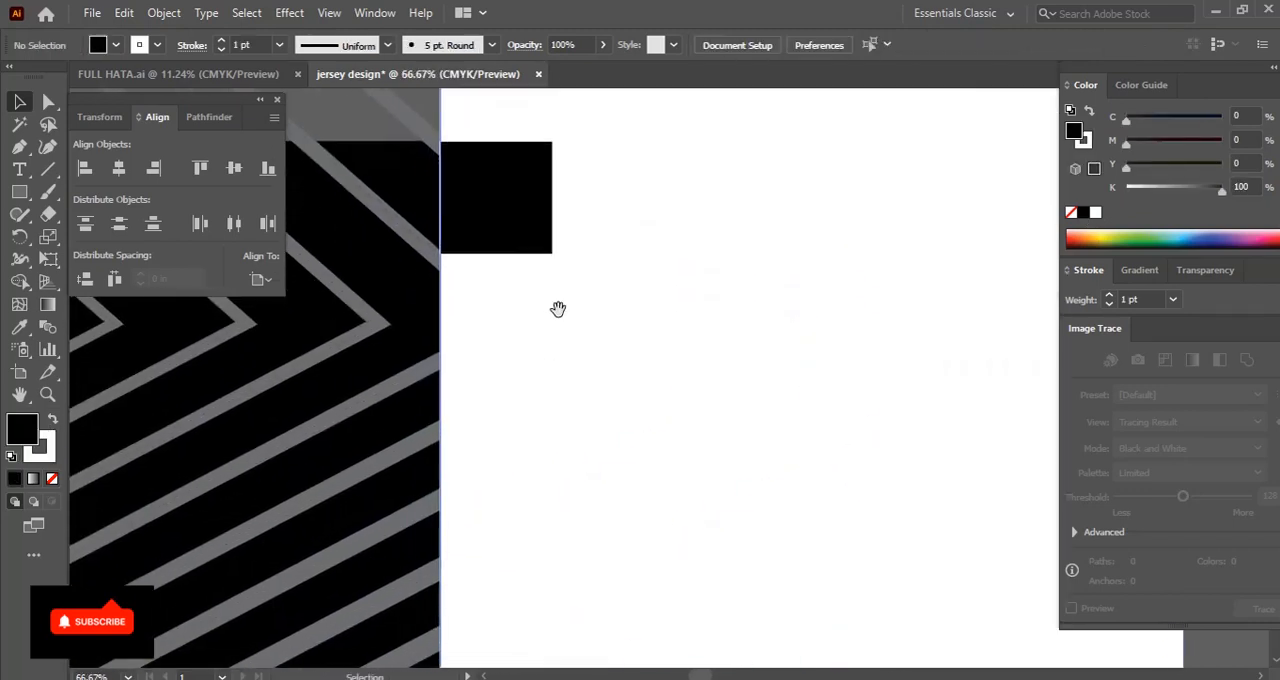
left_click_drag(496, 199, 548, 318)
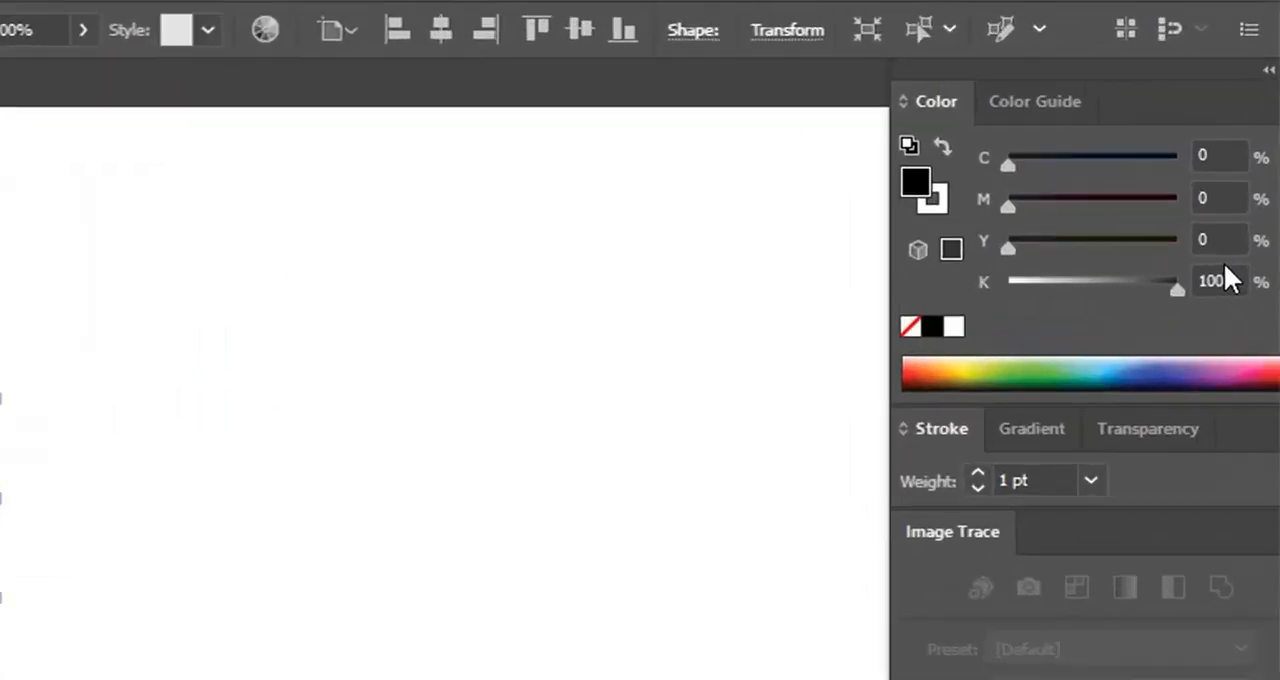
left_click_drag(1022, 383, 1096, 383)
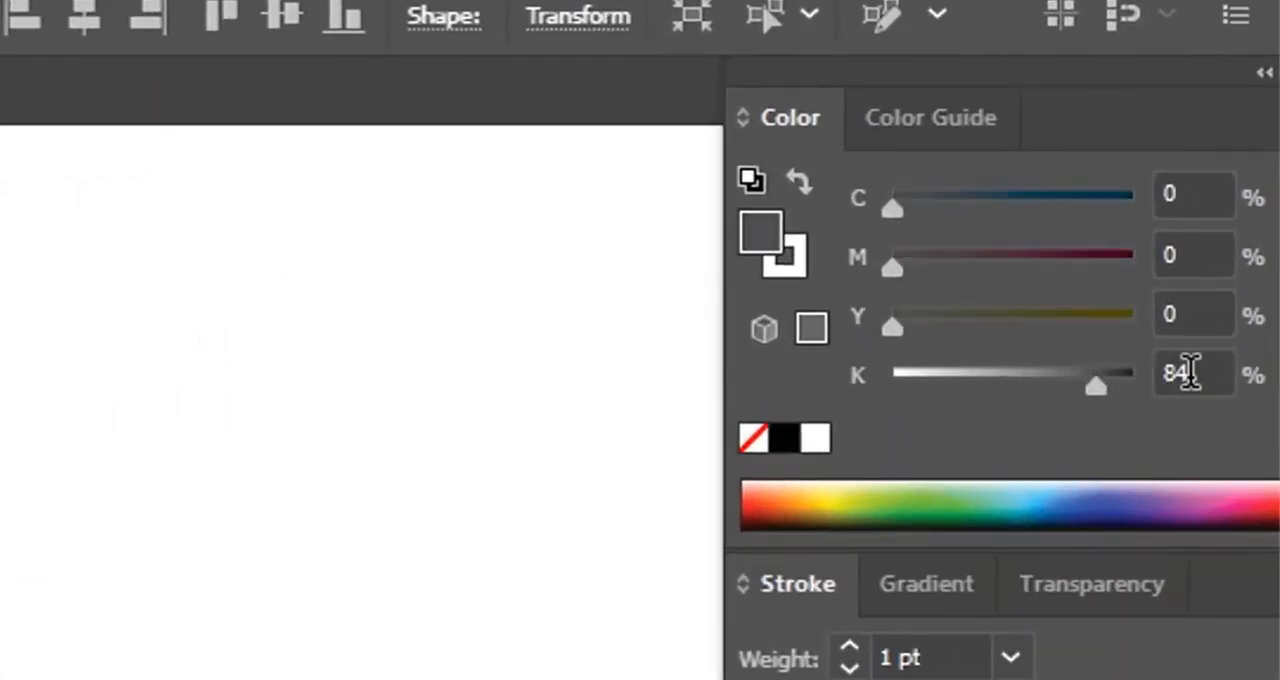
left_click(1186, 370)
type("80")
key("Return")
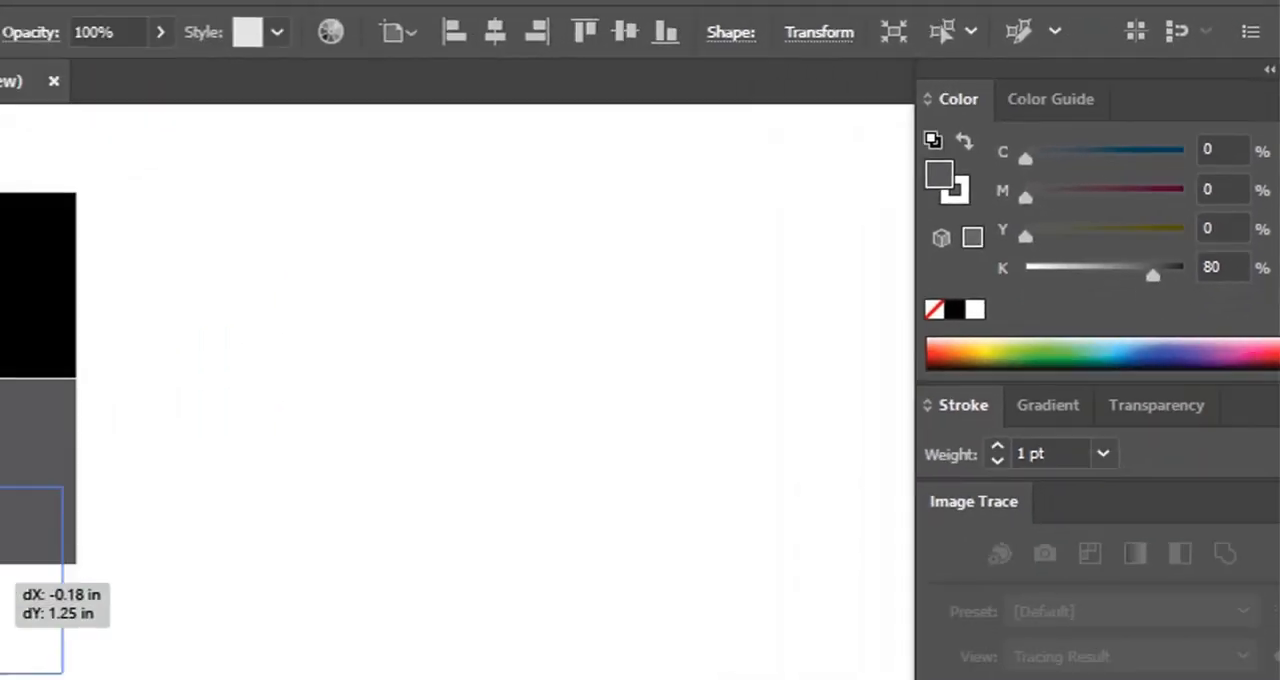
Duplicate the dark grey square directly below itself, set the copy's fill to 70% K, and inspect the square edges up close
left_click_drag(468, 382, 492, 432)
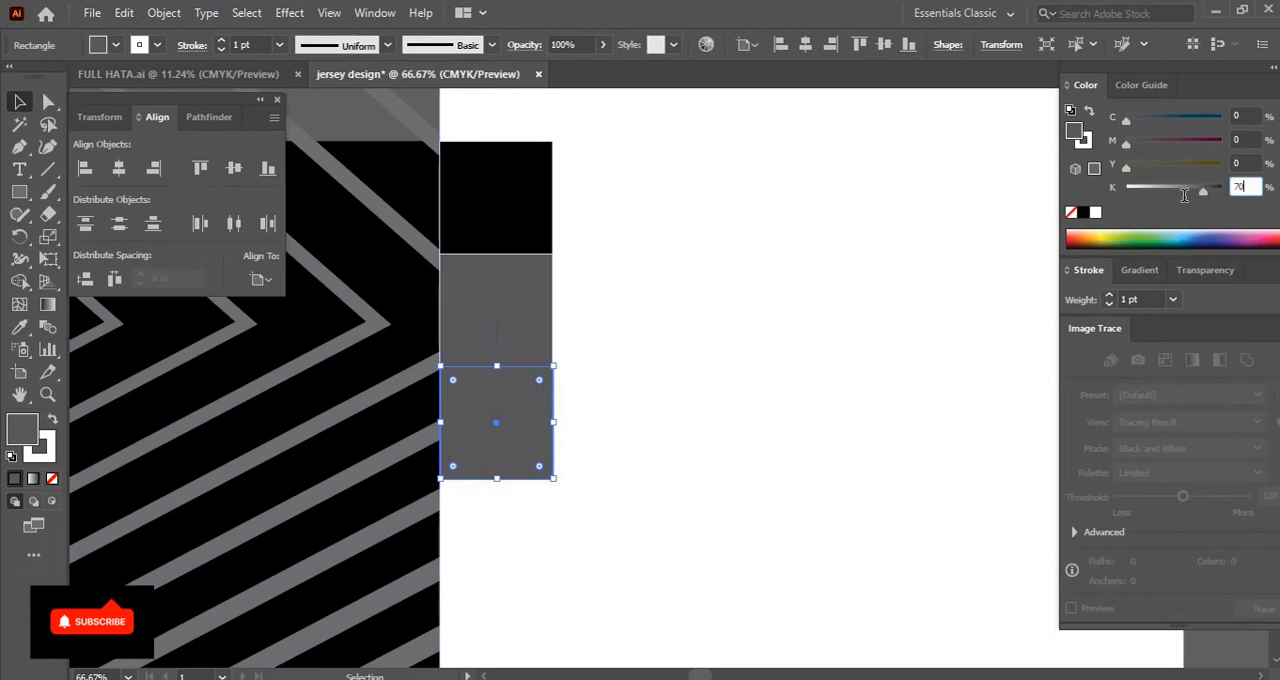
key("Return")
left_click(688, 330)
left_click_drag(687, 331, 690, 354)
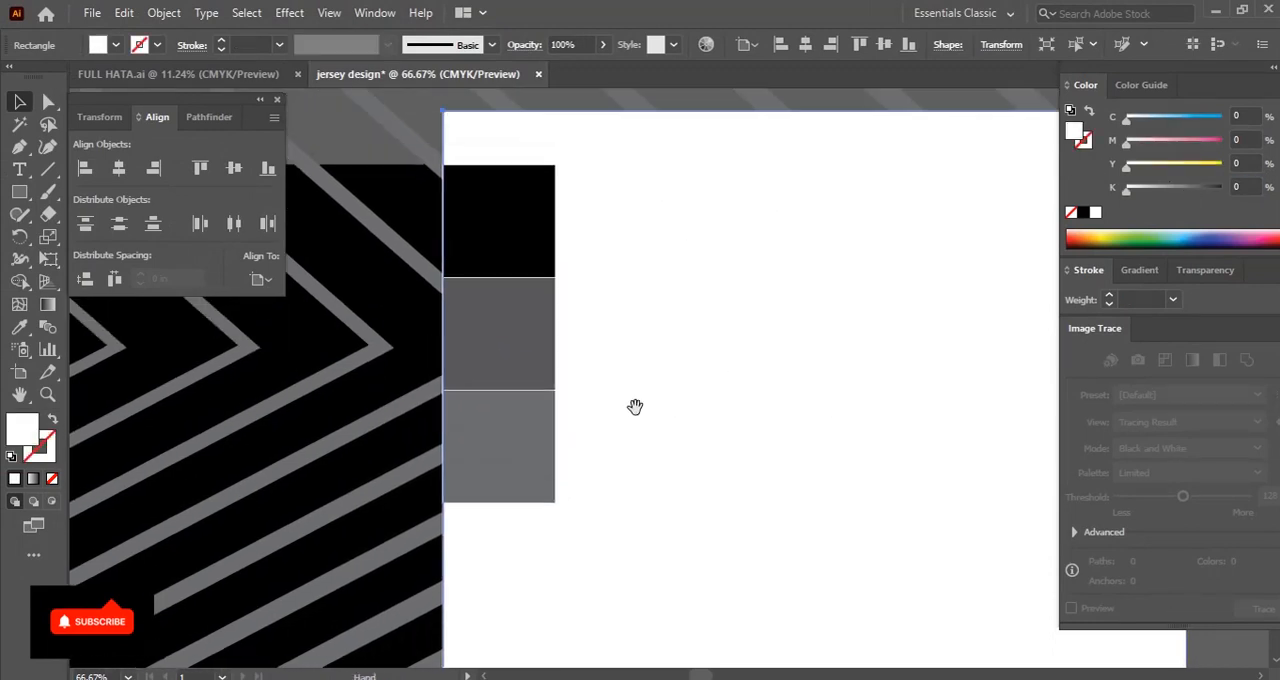
key("ctrl+equal")
key("ctrl+equal")
key("ctrl+equal")
left_click_drag(494, 371, 675, 550)
key("ctrl+minus")
key("ctrl+minus")
key("ctrl+minus")
left_click_drag(236, 371, 1033, 429)
key("ctrl+minus")
Delete the two grey squares below the black one
left_click(489, 360)
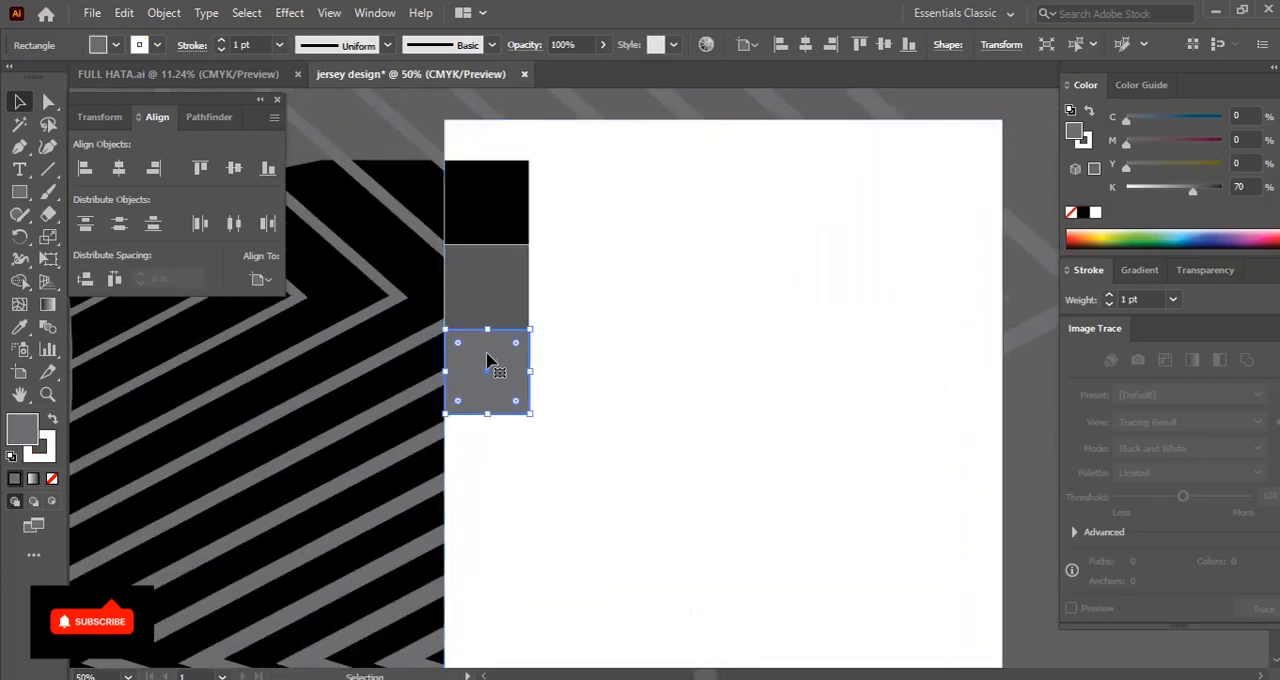
left_click_drag(491, 360, 510, 260)
left_click(510, 256)
key("Delete")
Copy the black square directly below itself, remove the copy's stroke, and set its fill to 80% K
left_click_drag(488, 205, 489, 289)
left_click(46, 453)
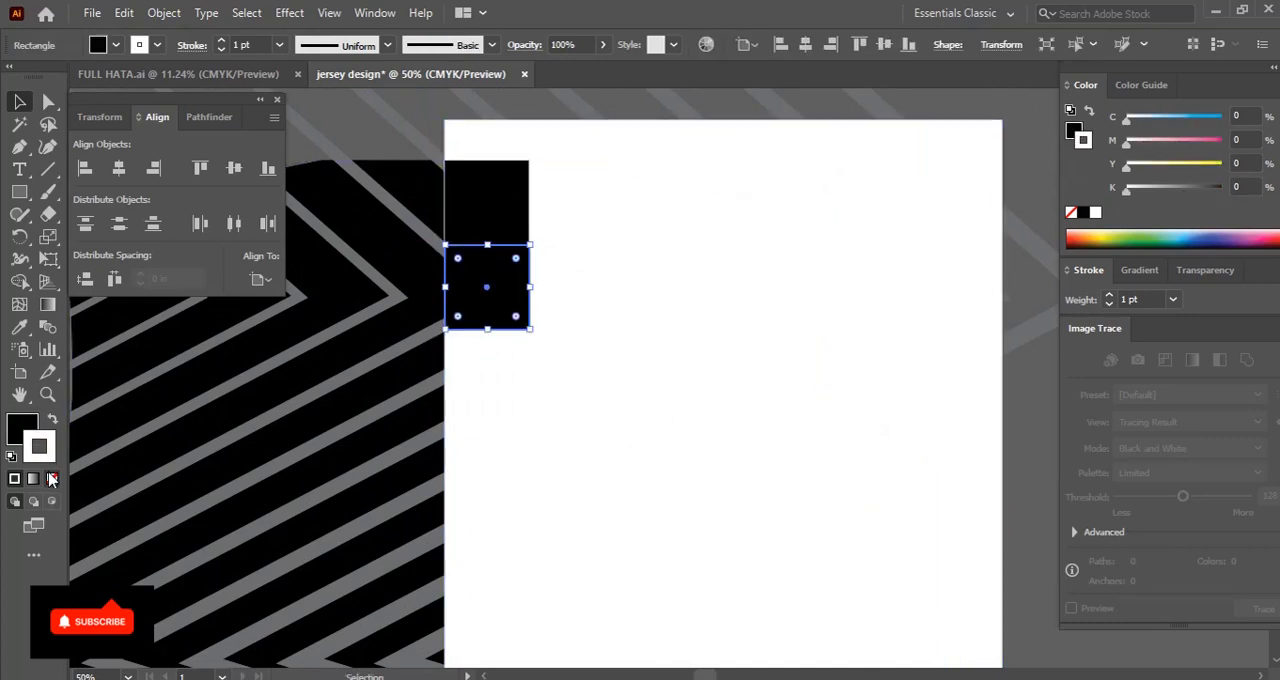
left_click(52, 479)
left_click(22, 430)
type("8")
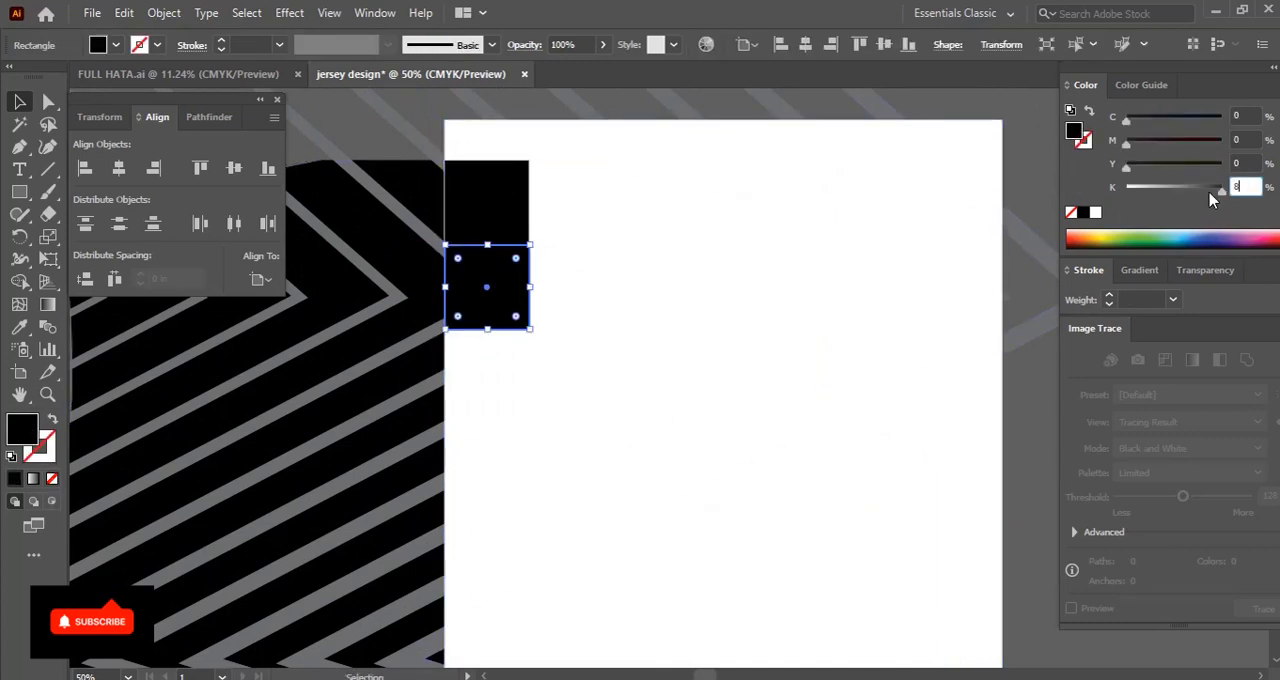
type("0")
key("Return")
left_click(760, 210)
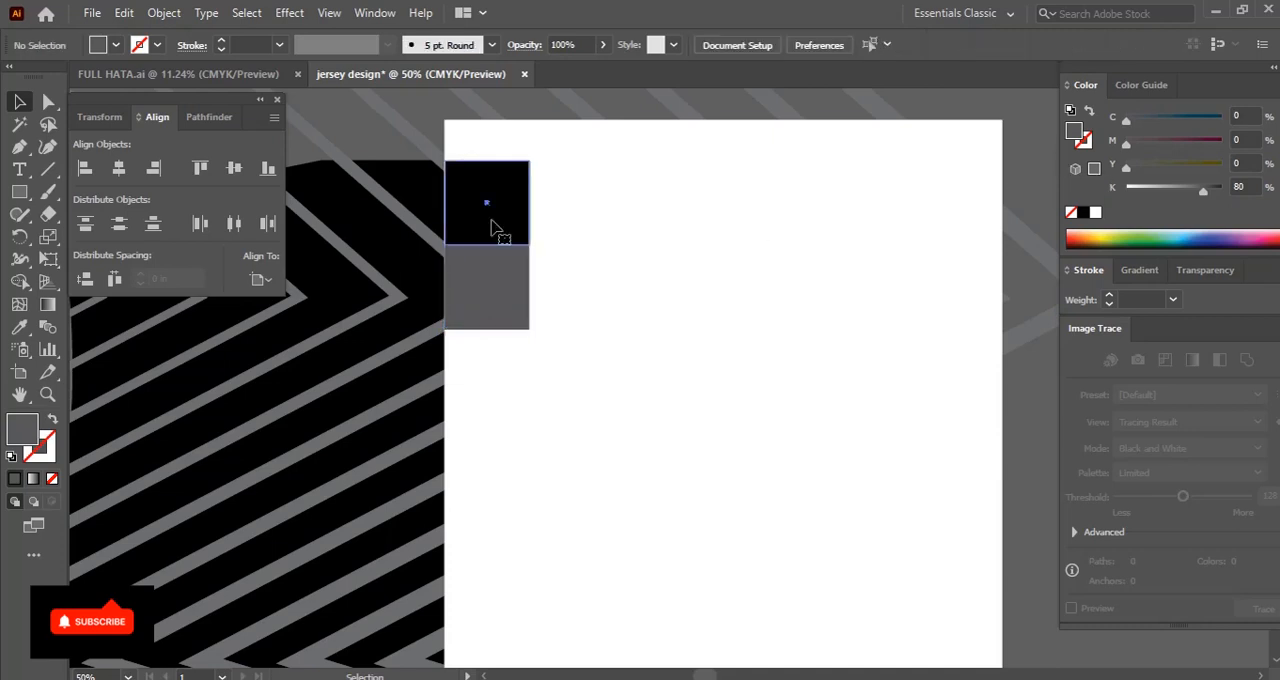
Remove the stroke from the top black square
left_click(500, 229)
left_click(50, 460)
left_click(52, 479)
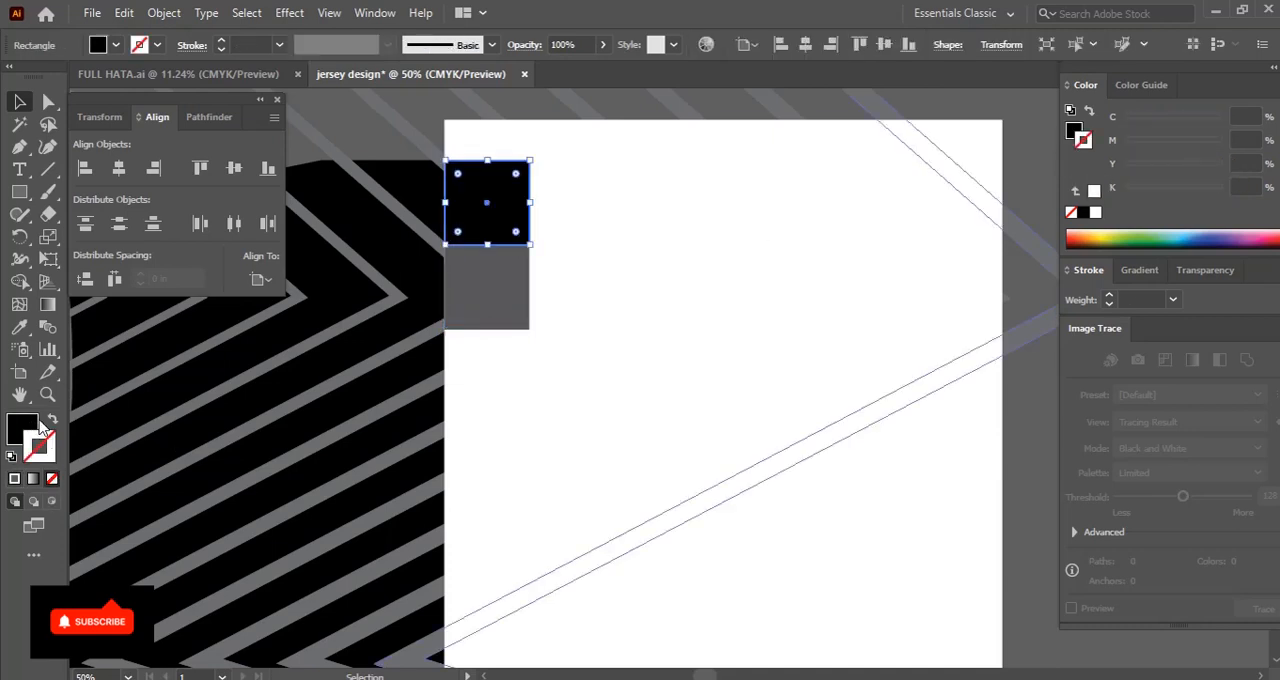
left_click(34, 428)
Copy the borderless grey square directly below itself and set the new square's fill to 70% K
left_click(481, 290)
left_click_drag(481, 290, 484, 374)
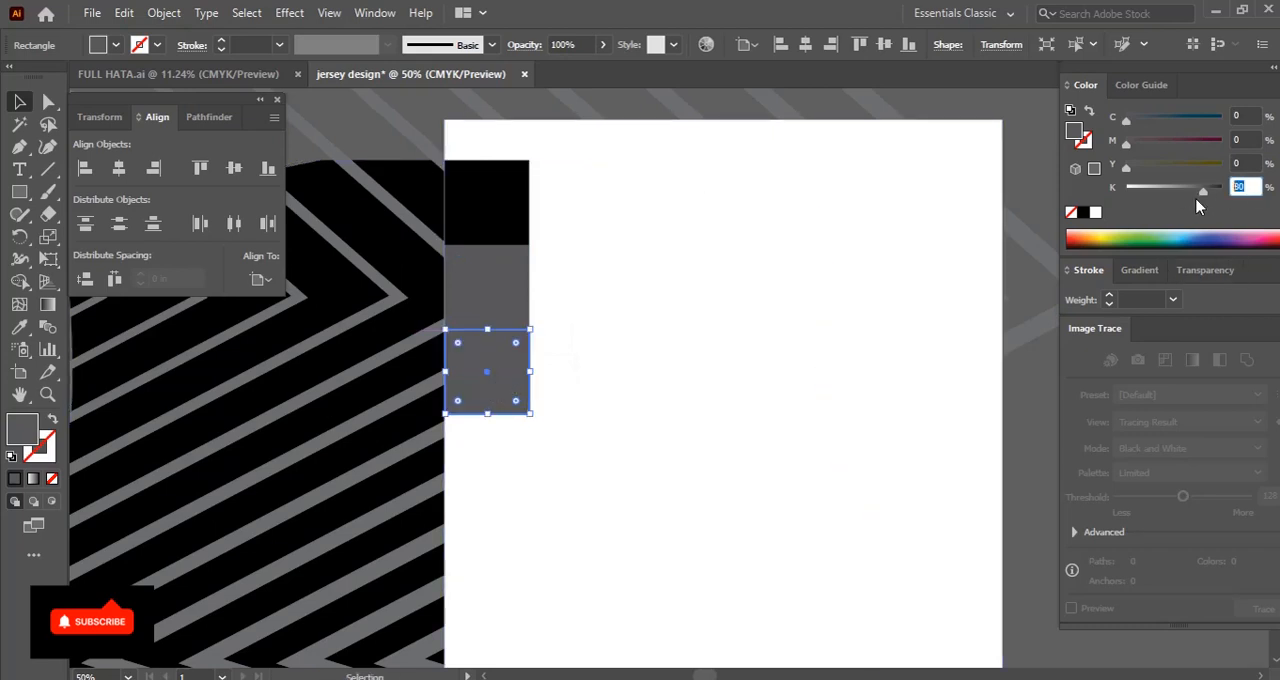
key("Return")
Group the black, dark grey and light grey squares
scroll(763, 289, "down", 2)
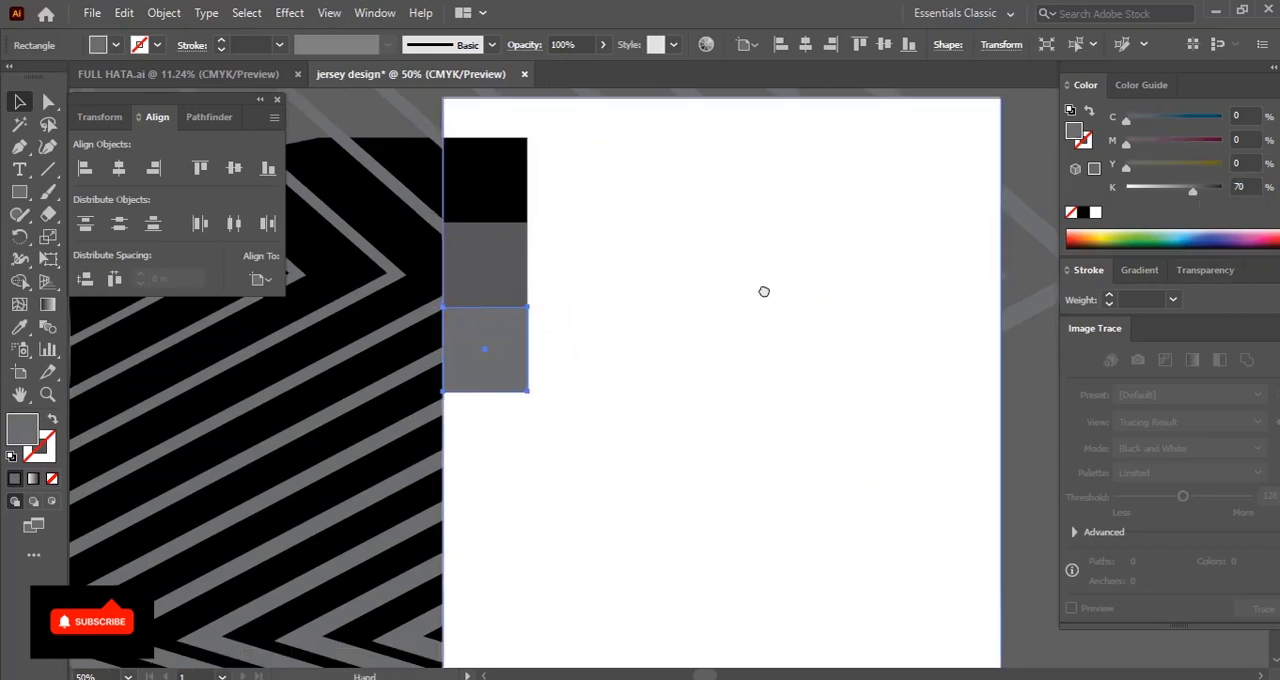
scroll(663, 311, "right", 1)
left_click(462, 165)
left_click(470, 240, "shift")
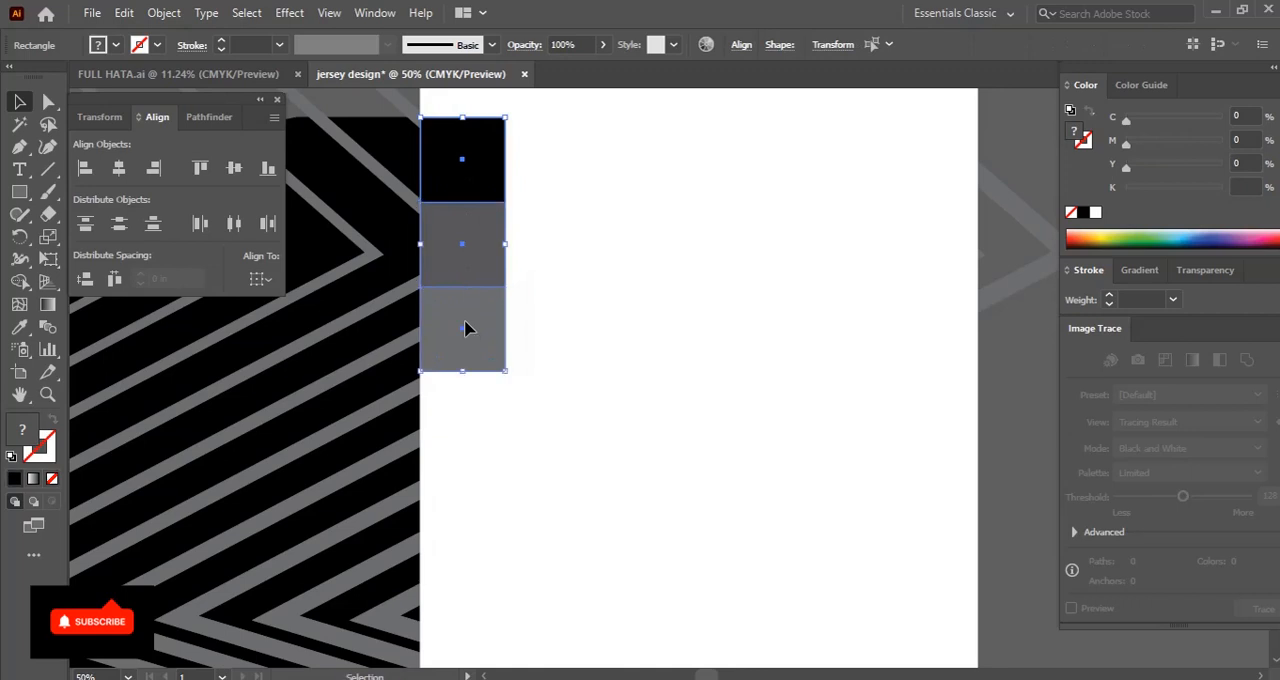
key("ctrl+g")
Duplicate the three-square group directly below itself and repeat the copy until five groups run down to the white rectangle's bottom edge
left_click_drag(491, 386, 503, 338)
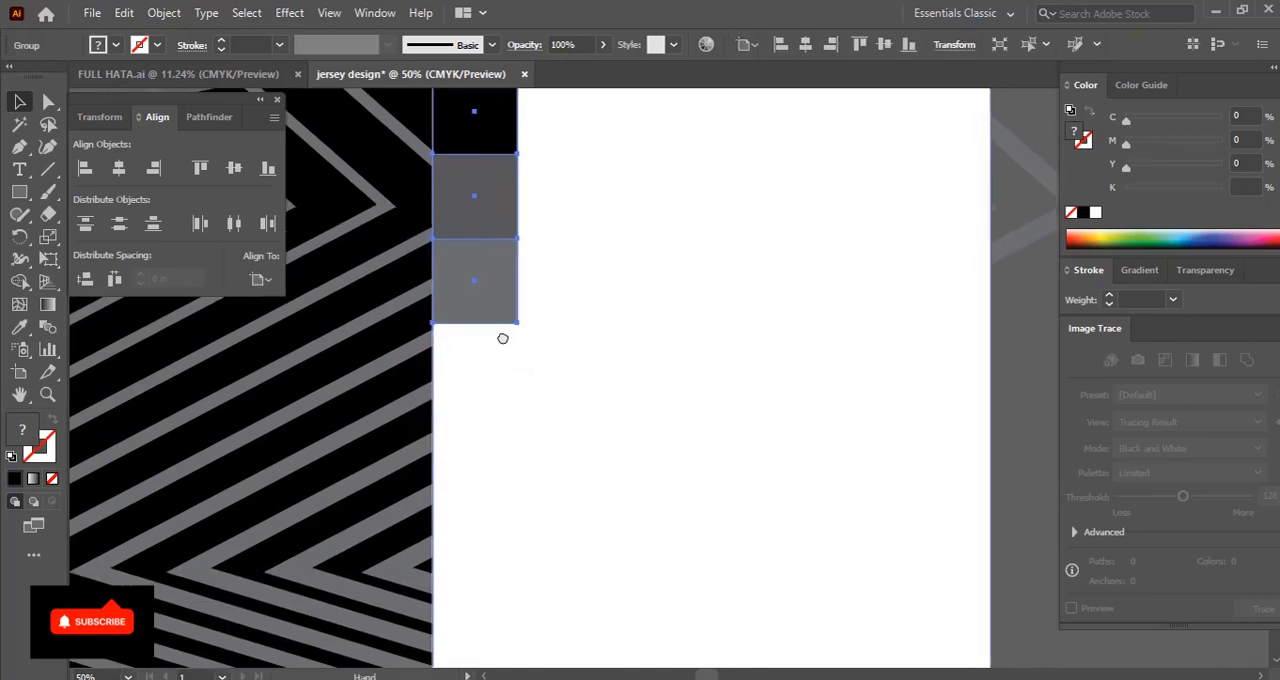
left_click_drag(480, 291, 457, 523)
key("ctrl+minus")
key("ctrl+minus")
key("ctrl+minus")
left_click_drag(620, 433, 525, 370)
key("ctrl+d")
key("ctrl+d")
key("ctrl+d")
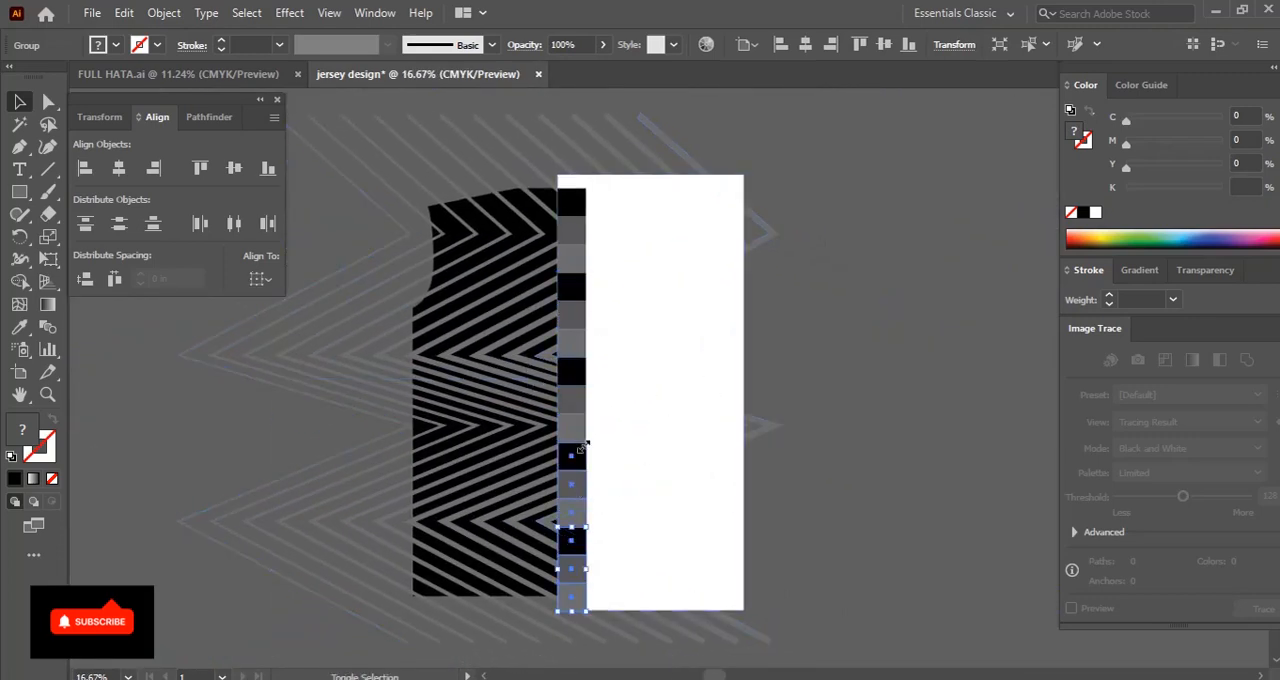
Group all five three-square groups into a single column
left_click(579, 372, "shift")
left_click(579, 297, "shift")
left_click(576, 220, "shift")
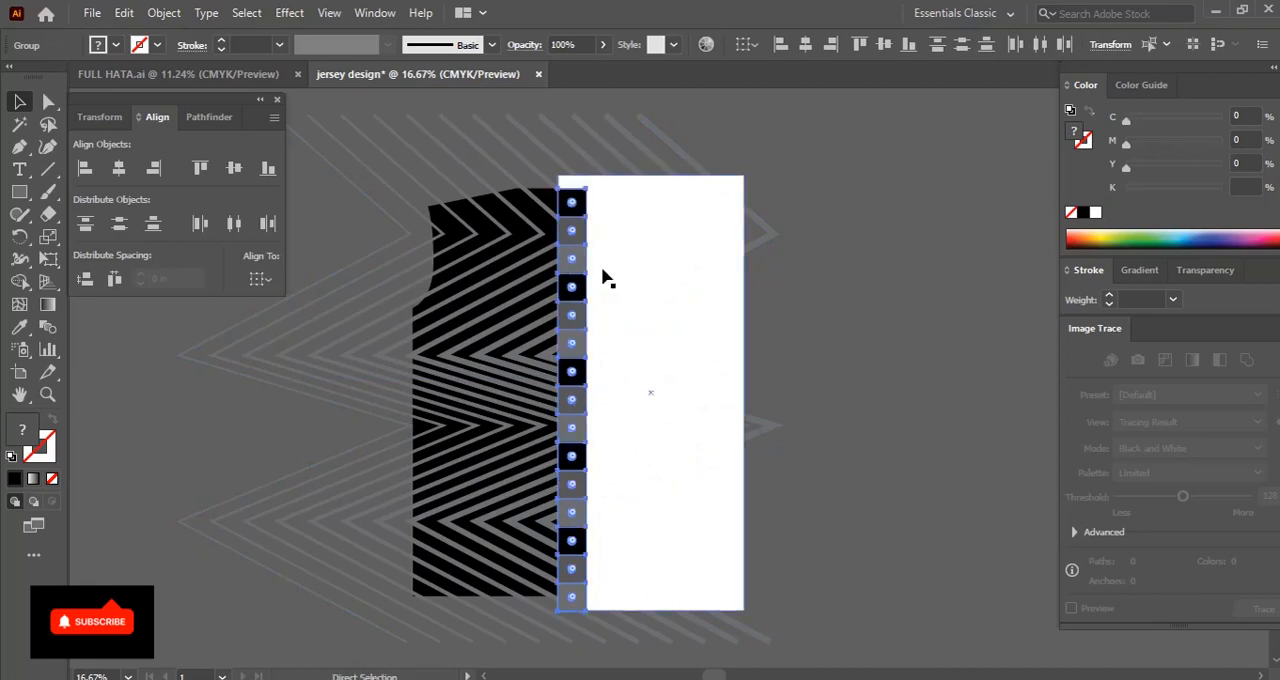
key("ctrl+g")
Duplicate the column one square to the right and one square down, repeating the copy until seven columns span the white rectangle's width
left_click_drag(577, 255, 613, 256)
key("ctrl+equal")
key("ctrl+equal")
key("ctrl+equal")
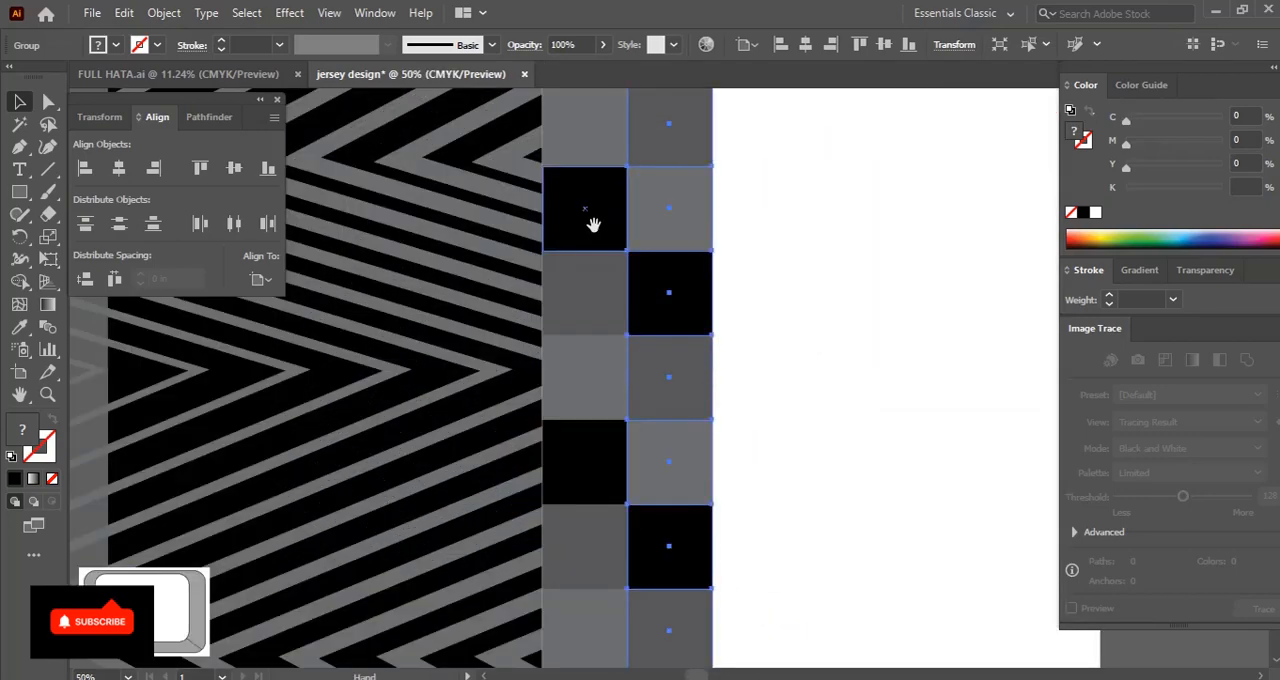
left_click_drag(712, 392, 565, 271)
key("a")
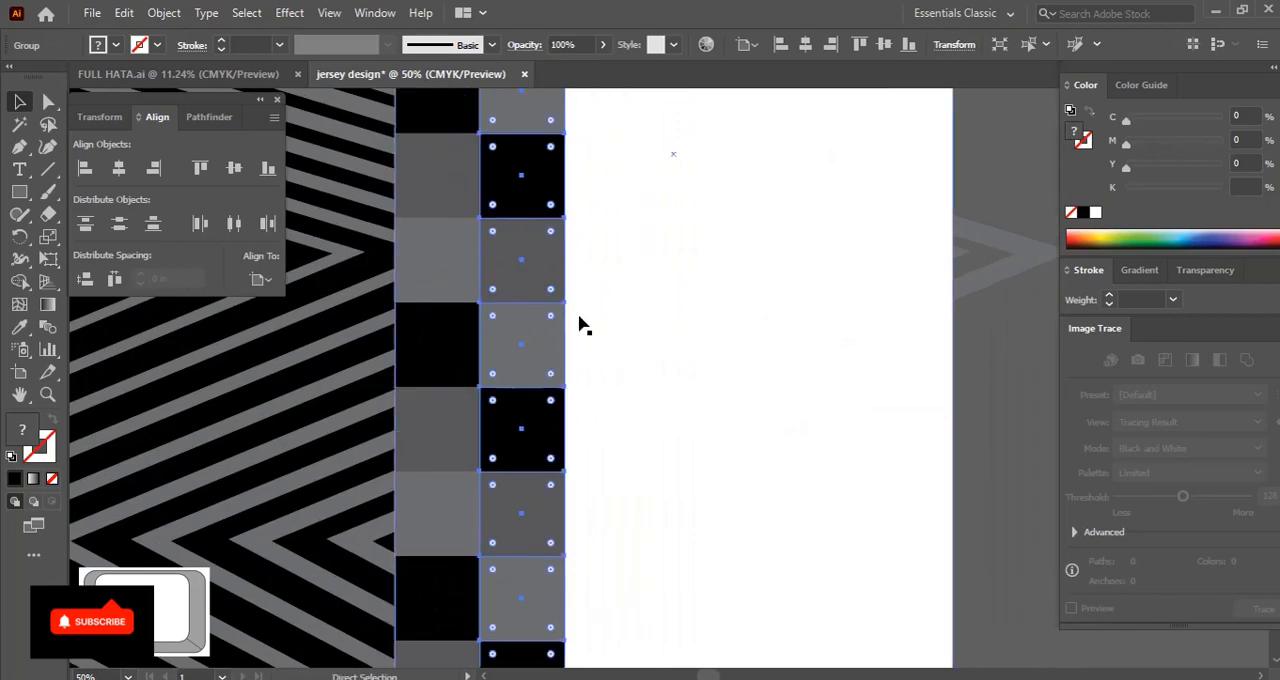
key("ctrl+d")
key("ctrl+d")
key("ctrl+d")
key("ctrl+d")
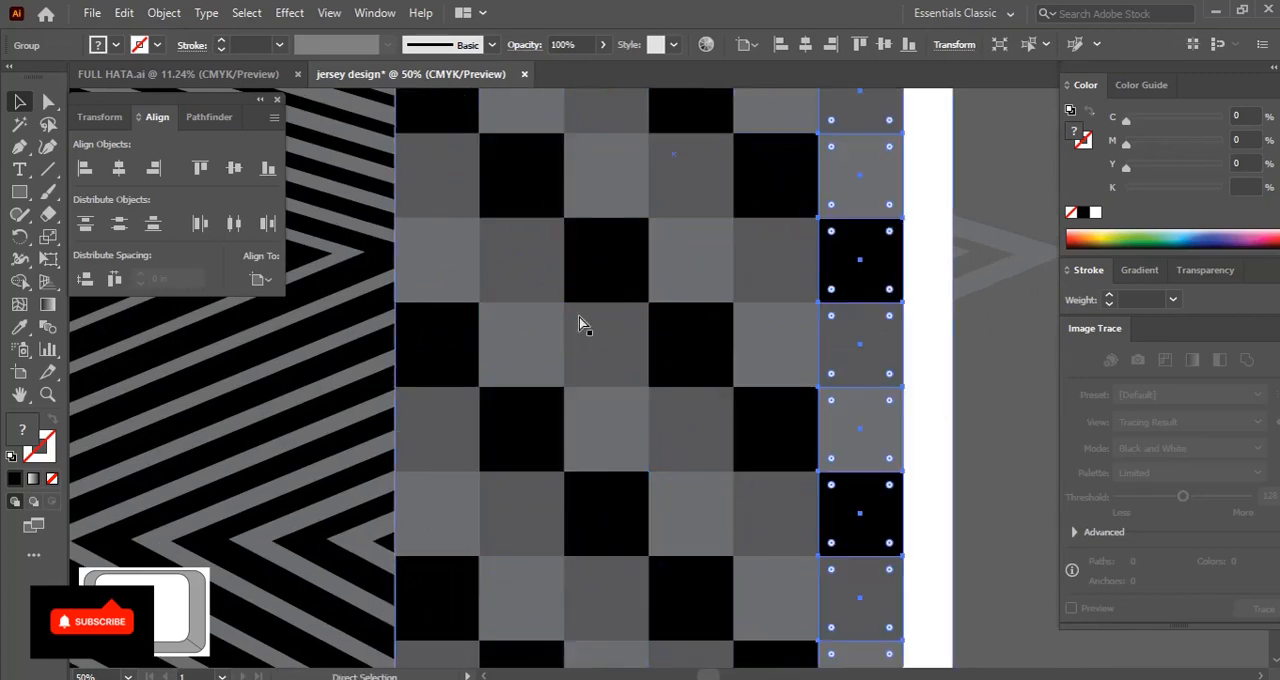
Ungroup the rightmost checker column into its separate three-square groups
key("ctrl+minus")
key("ctrl+minus")
scroll(630, 333, "up", 2)
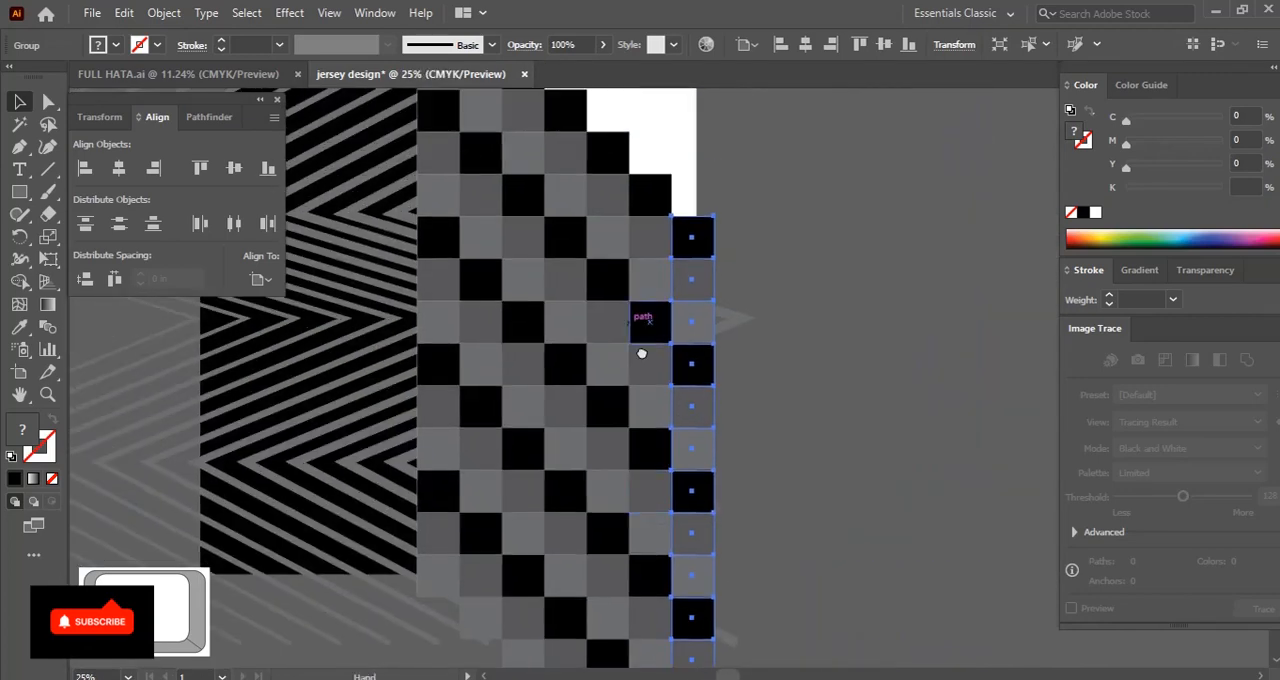
scroll(626, 289, "down", 3)
left_click_drag(647, 484, 640, 343)
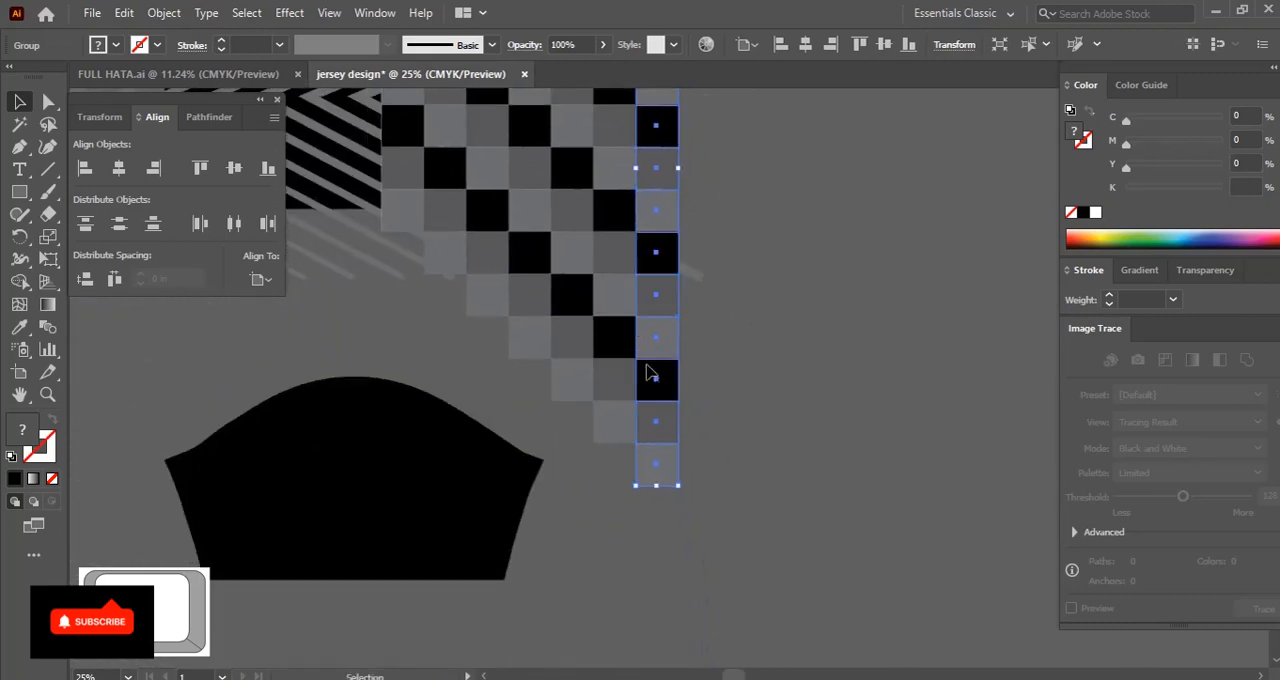
right_click(642, 344)
left_click(705, 195)
left_click(703, 420)
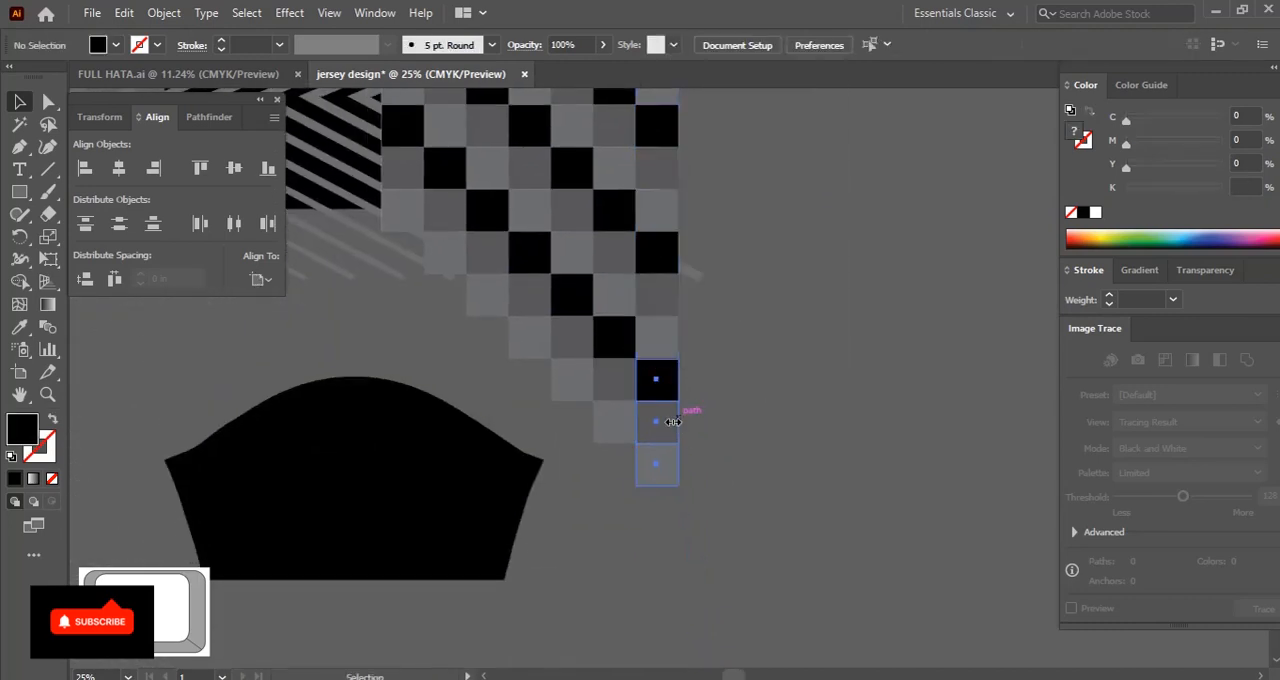
Duplicate the rightmost checker column's top three-square group one square left and up, repeating the copy until the second column from the left
left_click(672, 425)
left_click_drag(666, 431, 815, 325)
left_click_drag(792, 332, 822, 520)
left_click_drag(790, 260, 856, 434)
left_click_drag(909, 626, 776, 291)
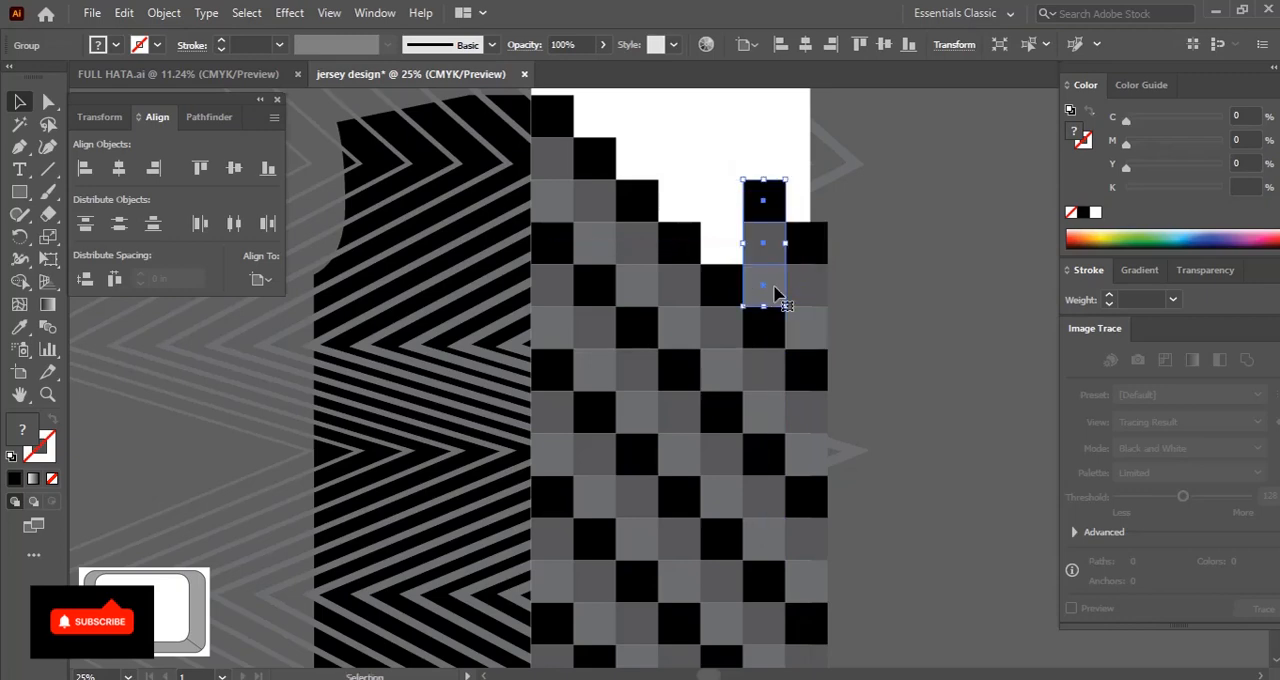
key("ctrl+d")
key("ctrl+d")
key("ctrl+d")
key("ctrl+d")
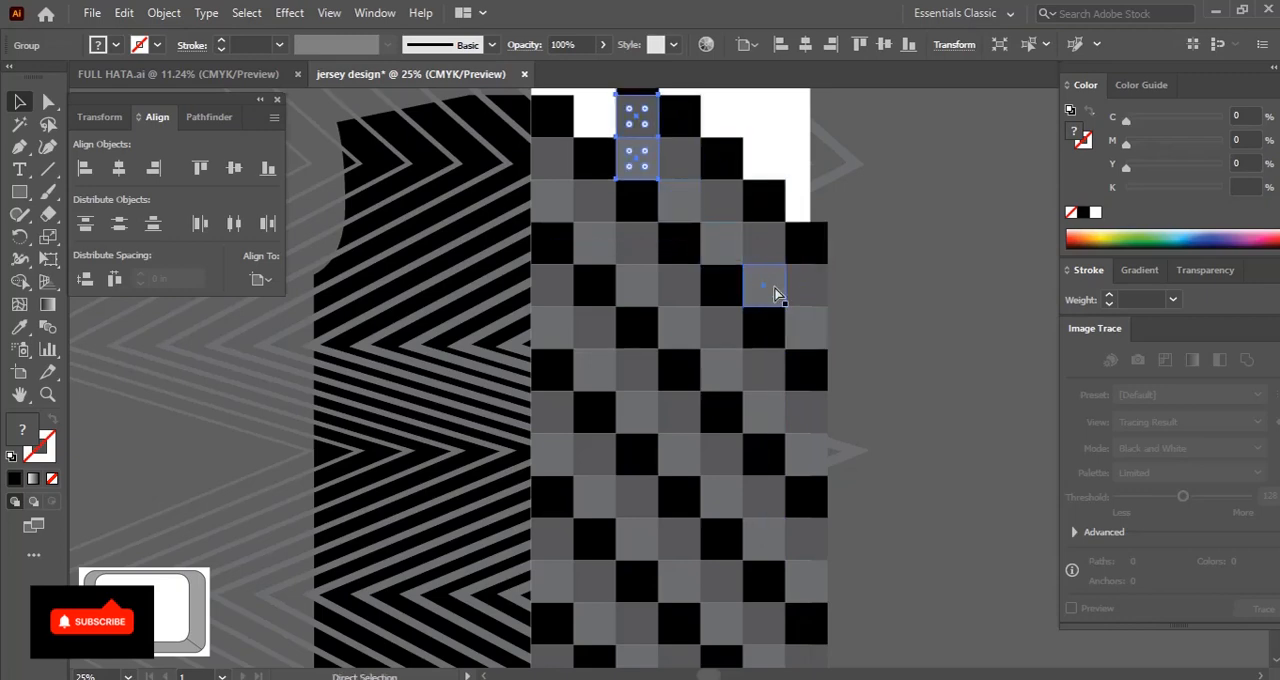
left_click_drag(755, 266, 772, 394)
left_click_drag(725, 351, 672, 353)
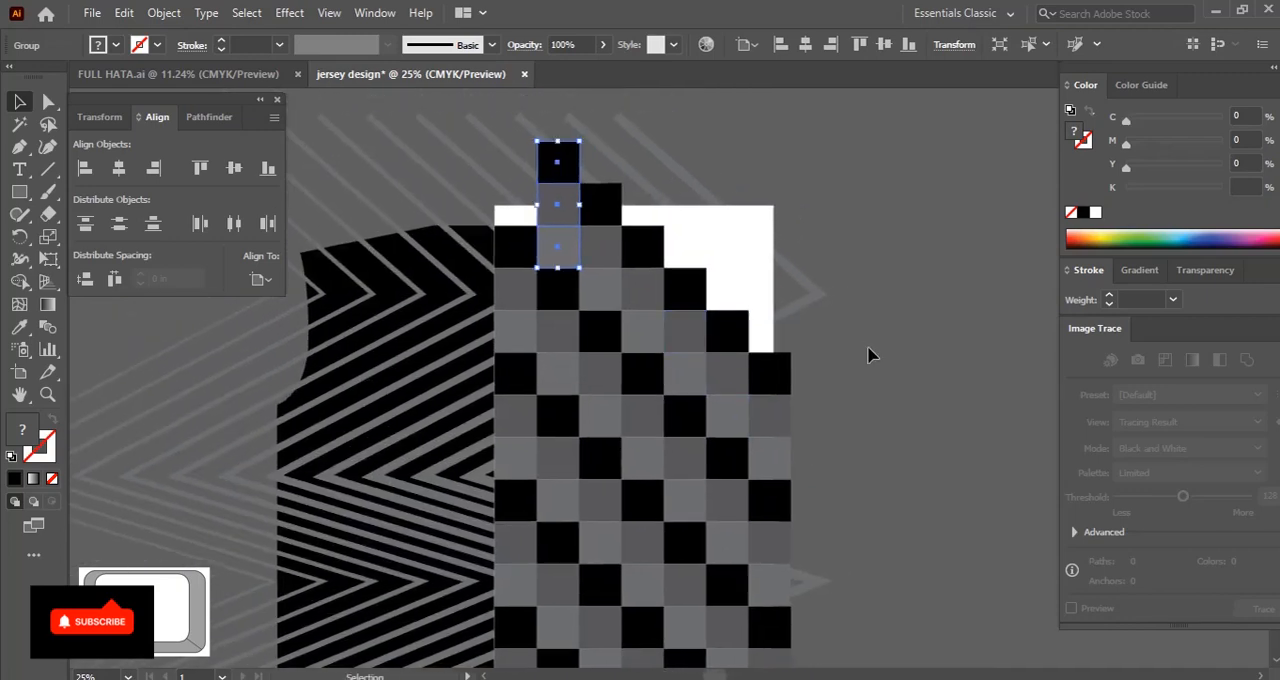
left_click(862, 350)
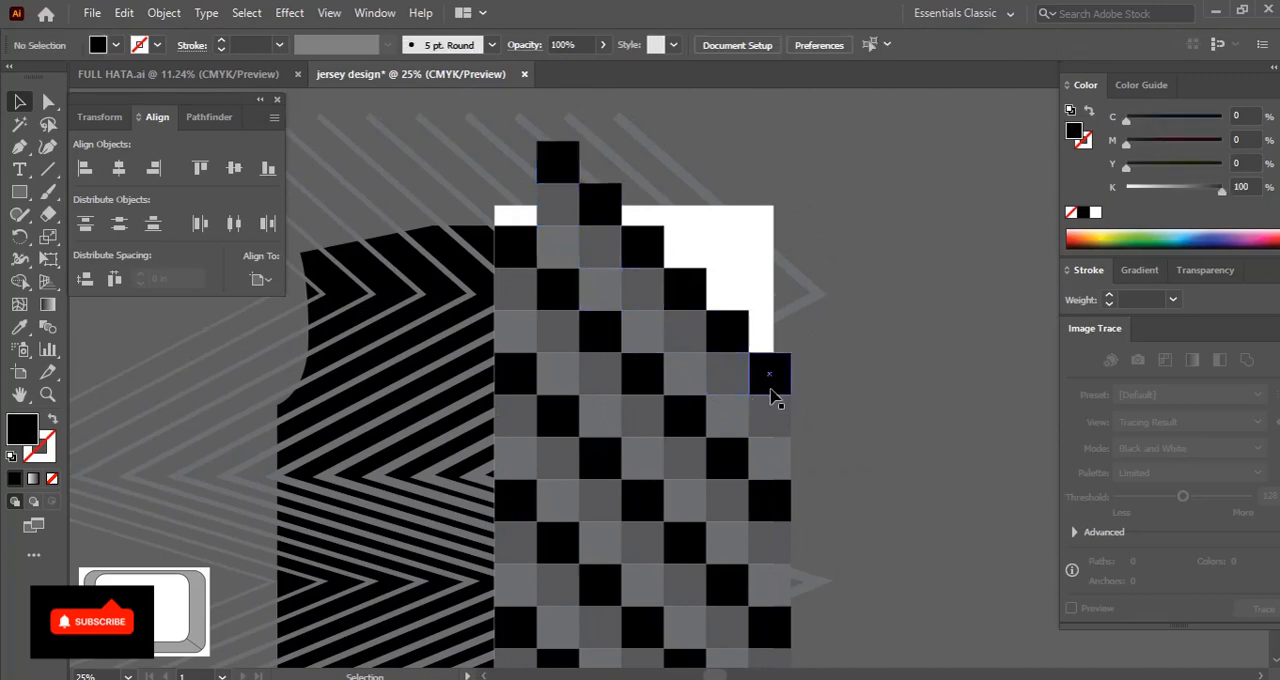
Copy the rightmost column's top three-square group directly above itself, then copy it diagonally up and left across the next three columns
left_click_drag(776, 396, 776, 266)
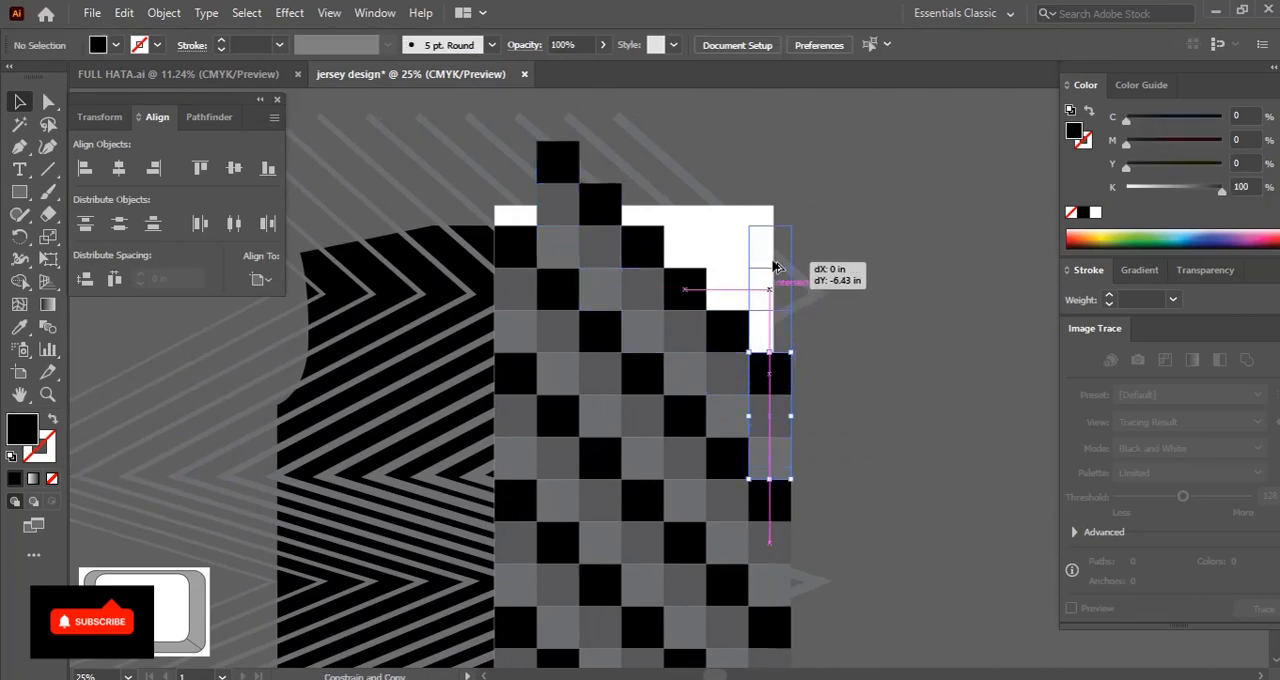
left_click_drag(779, 318, 733, 294)
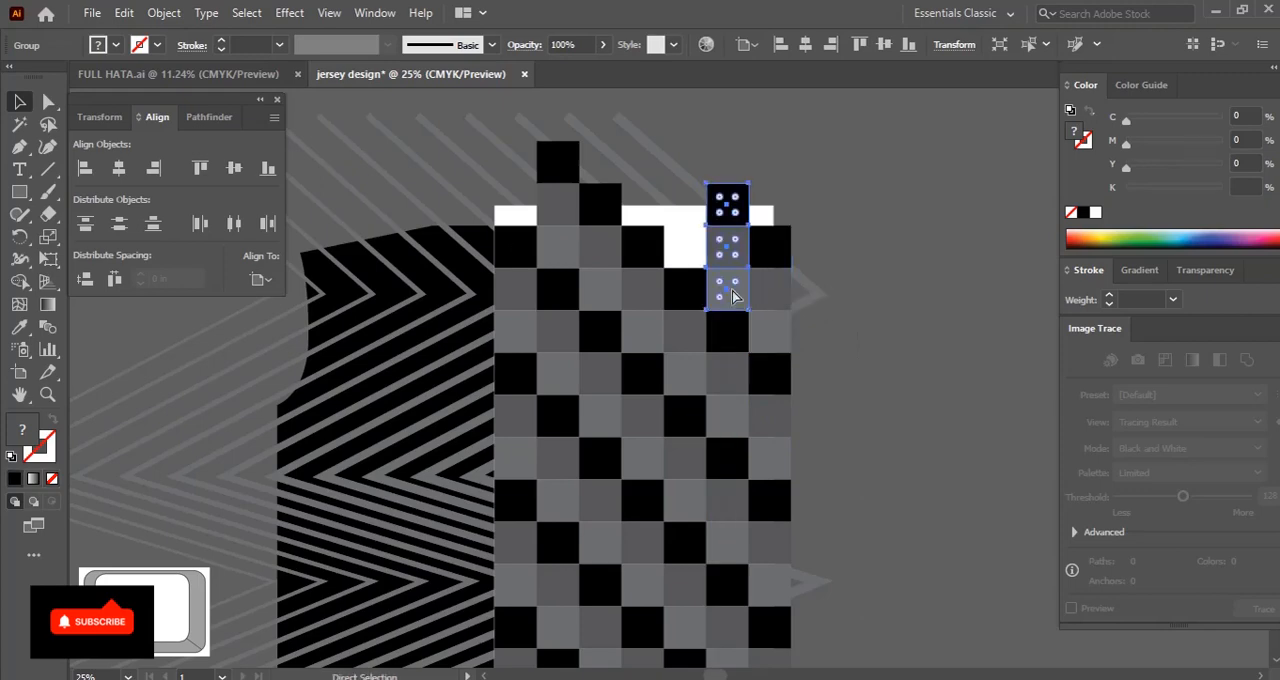
key("ctrl+d")
key("ctrl+d")
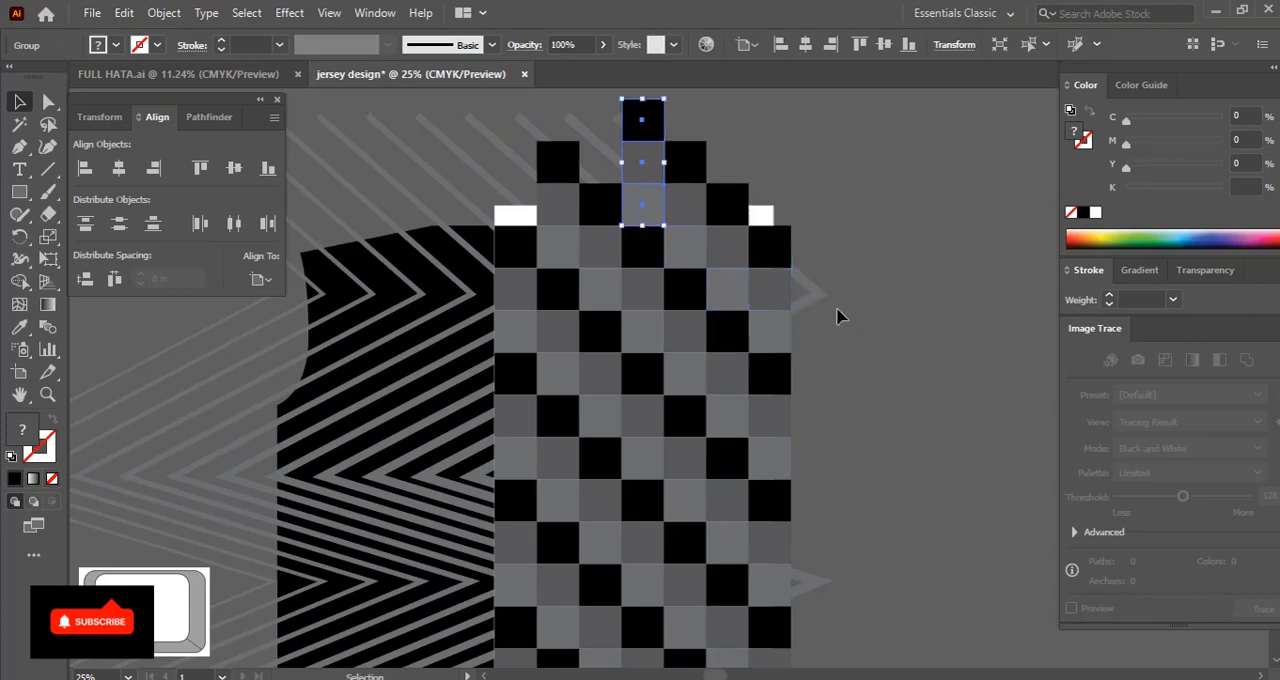
Stack one more copy of the three-square group on top of the rightmost column to cover the white corner
left_click(803, 348)
left_click_drag(797, 354, 759, 370)
left_click_drag(734, 307, 729, 199)
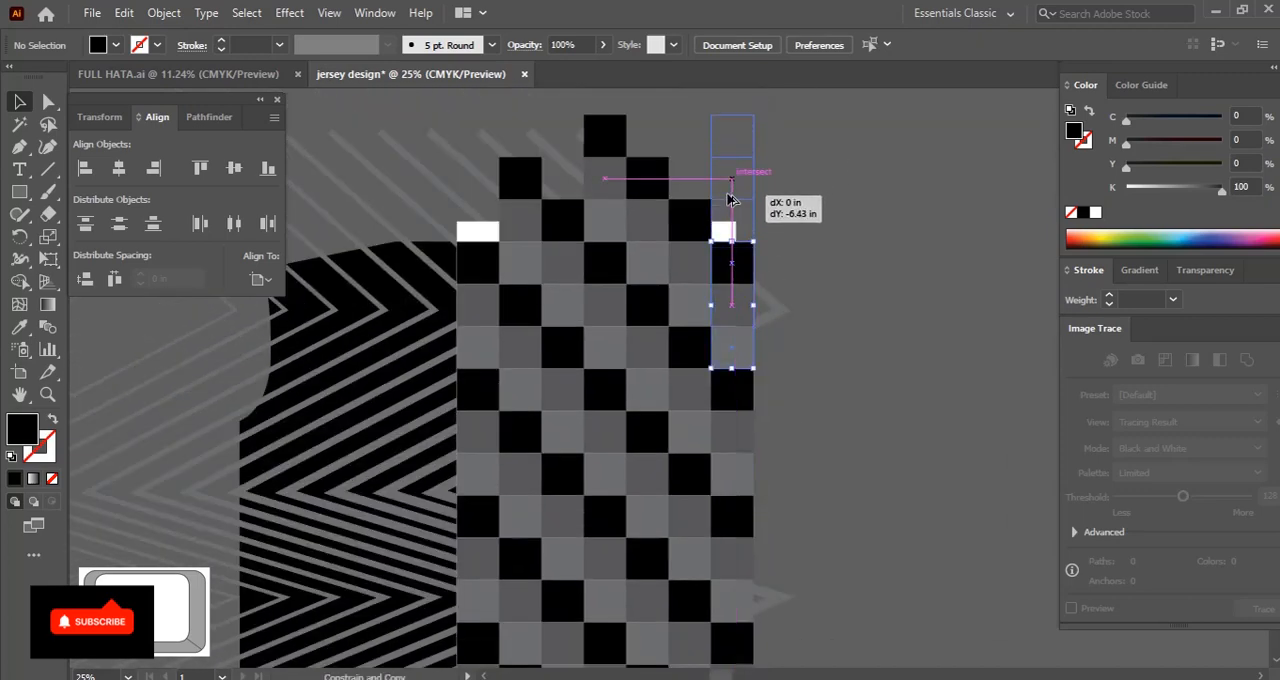
left_click(792, 330)
Bring the jersey body shape to the front and use it as a clipping mask over all the zigzag and checker artwork
left_click_drag(555, 334, 677, 288)
left_click(541, 230)
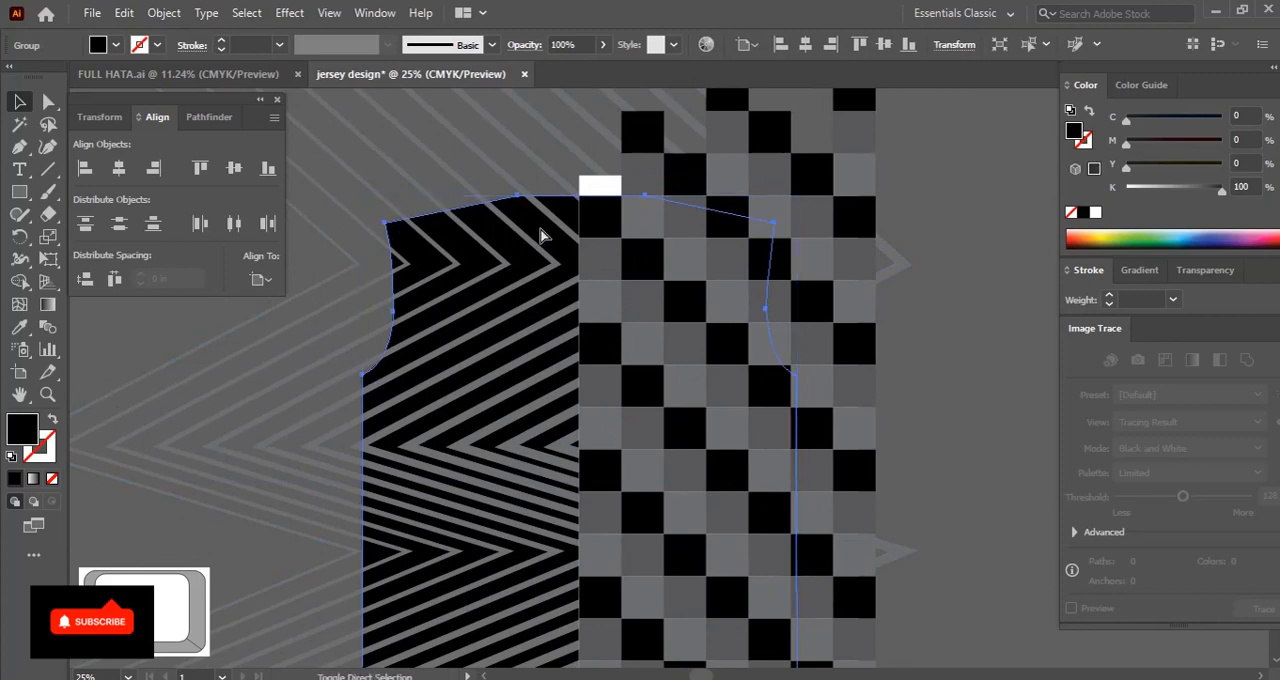
key("ctrl+shift+bracketright")
key("ctrl+minus")
key("ctrl+minus")
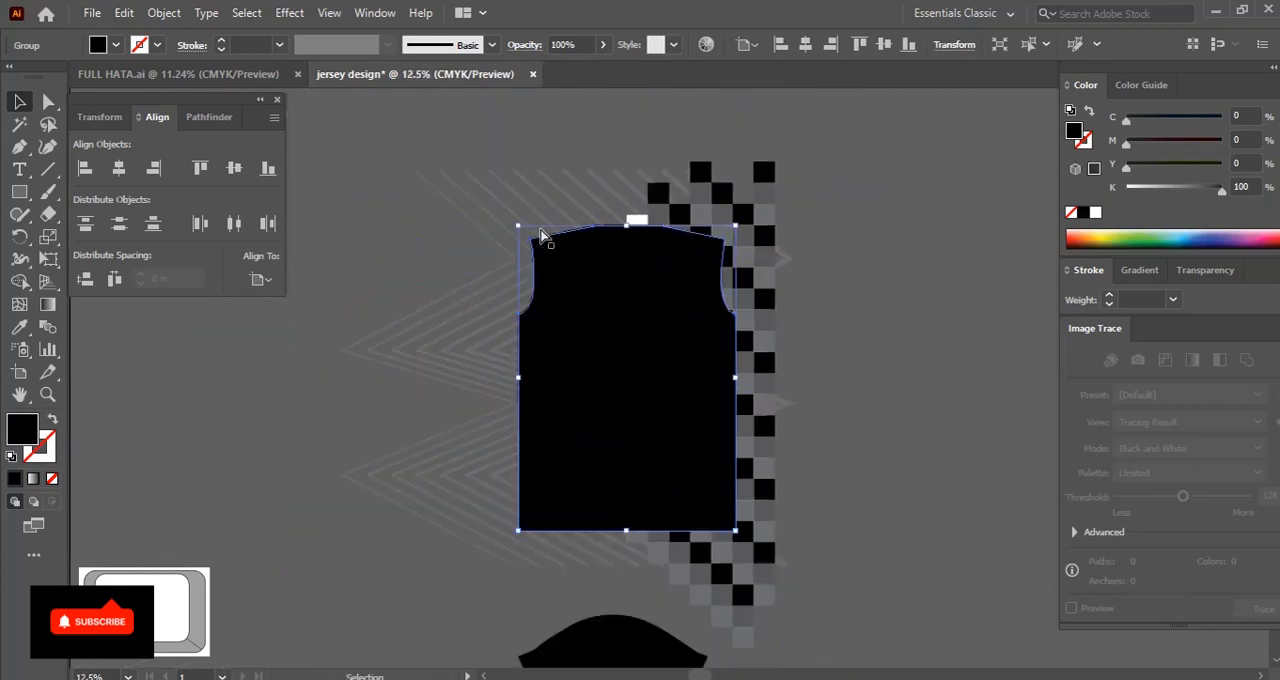
key("ctrl+a")
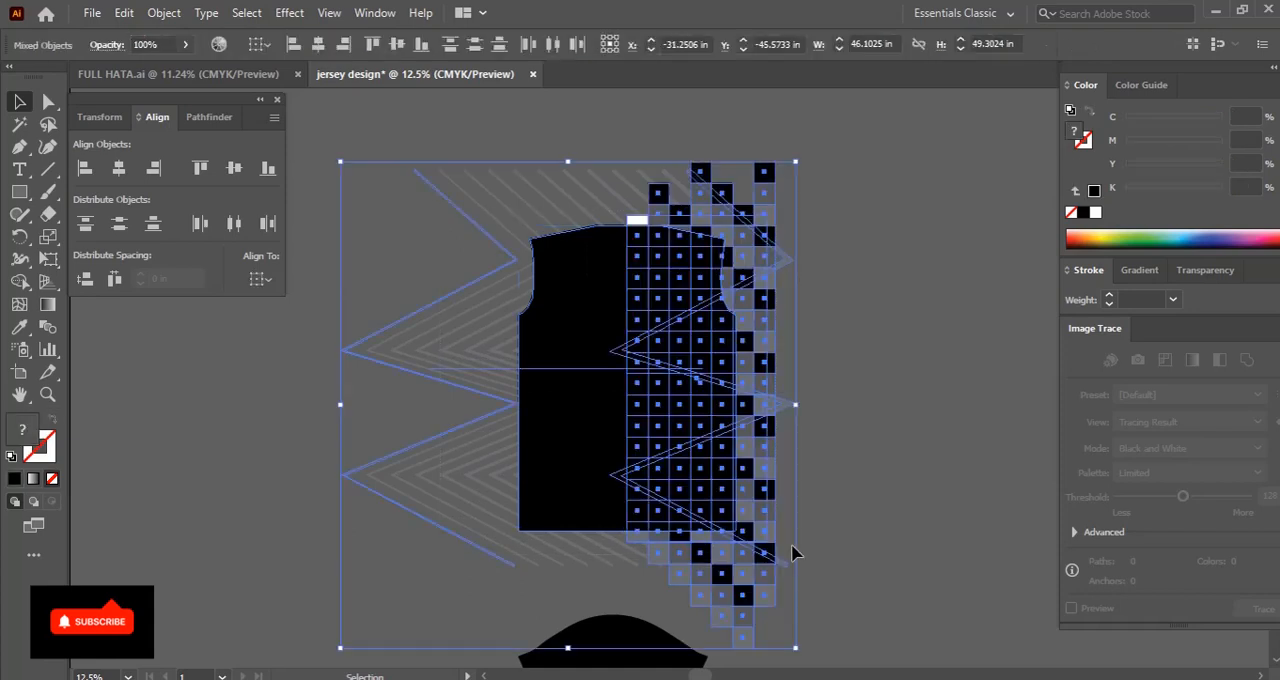
key("ctrl+7")
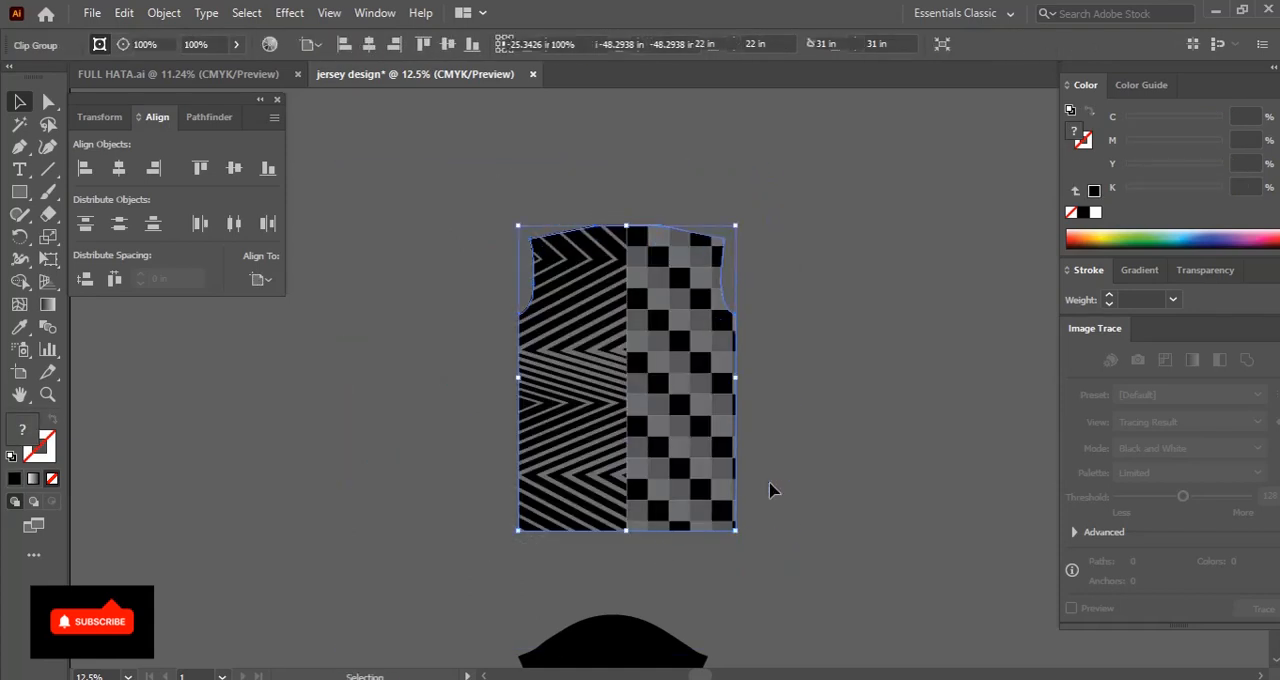
Move the black sleeve up so it sits just below the jersey body, centred on its middle seam
left_click(771, 486)
left_click_drag(794, 528, 702, 471)
left_click_drag(563, 566, 571, 492)
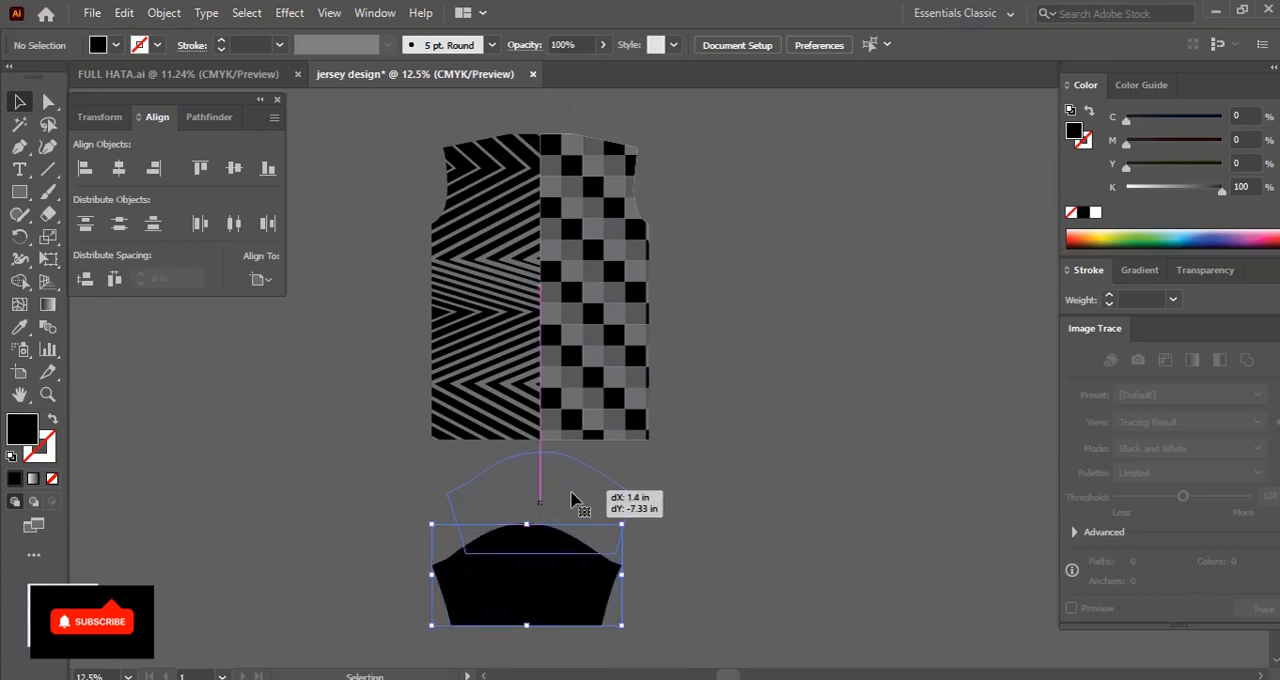
left_click(567, 597)
left_click_drag(569, 596, 520, 593)
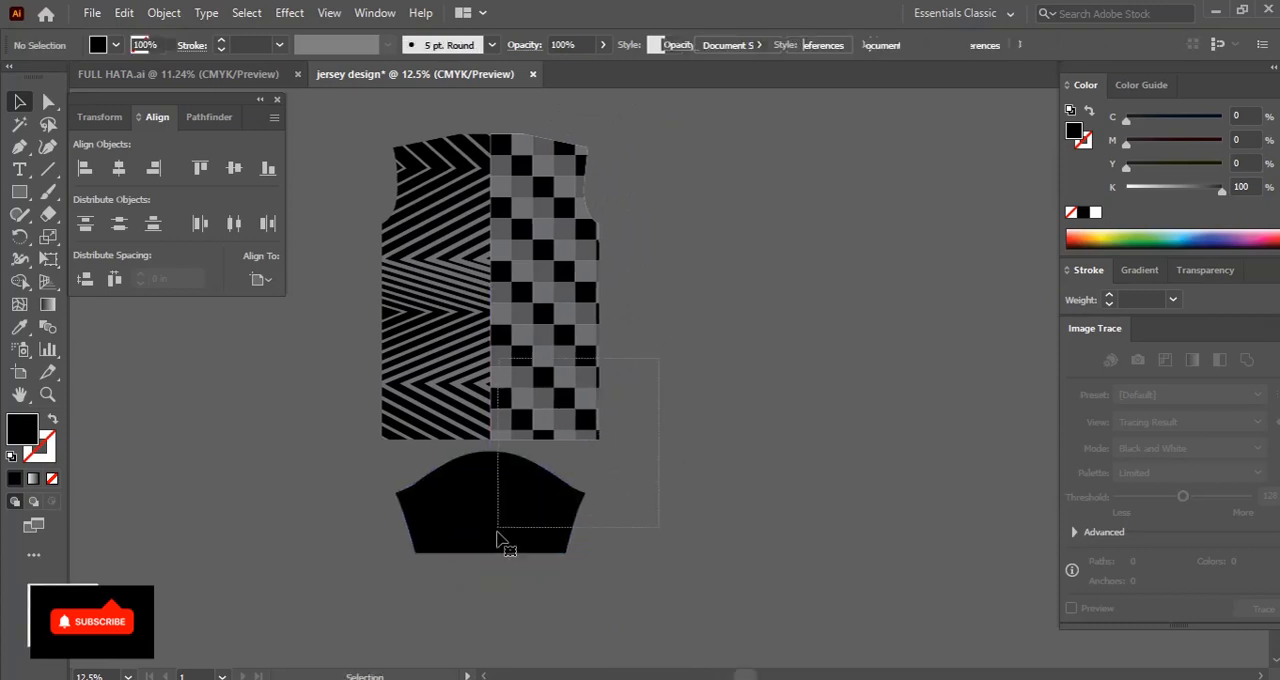
Create a horizontally mirrored copy of the body and sleeve alongside the originals to the right
key("ctrl+a")
left_click_drag(506, 520, 730, 528)
key("o")
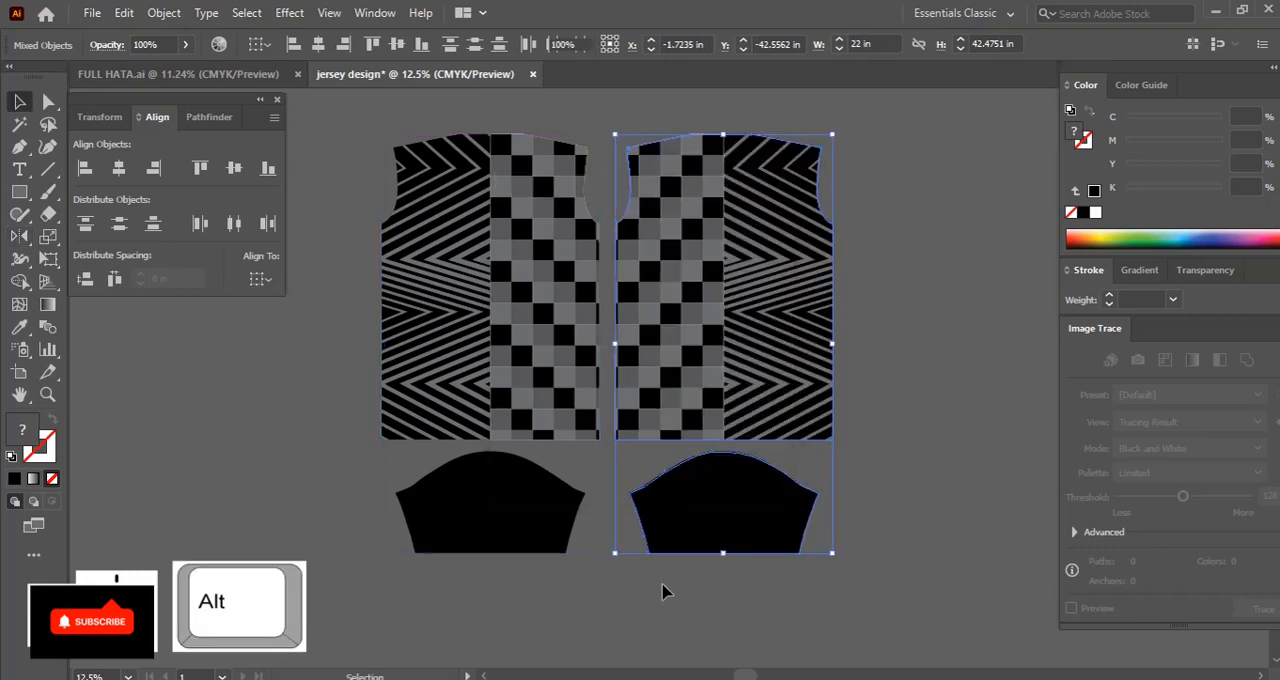
left_click(663, 585)
Draw a black collar rectangle about 22 in wide and 2.79 in high, centred above the two jersey bodies
scroll(663, 585, "down", 1)
left_click_drag(563, 340, 647, 424)
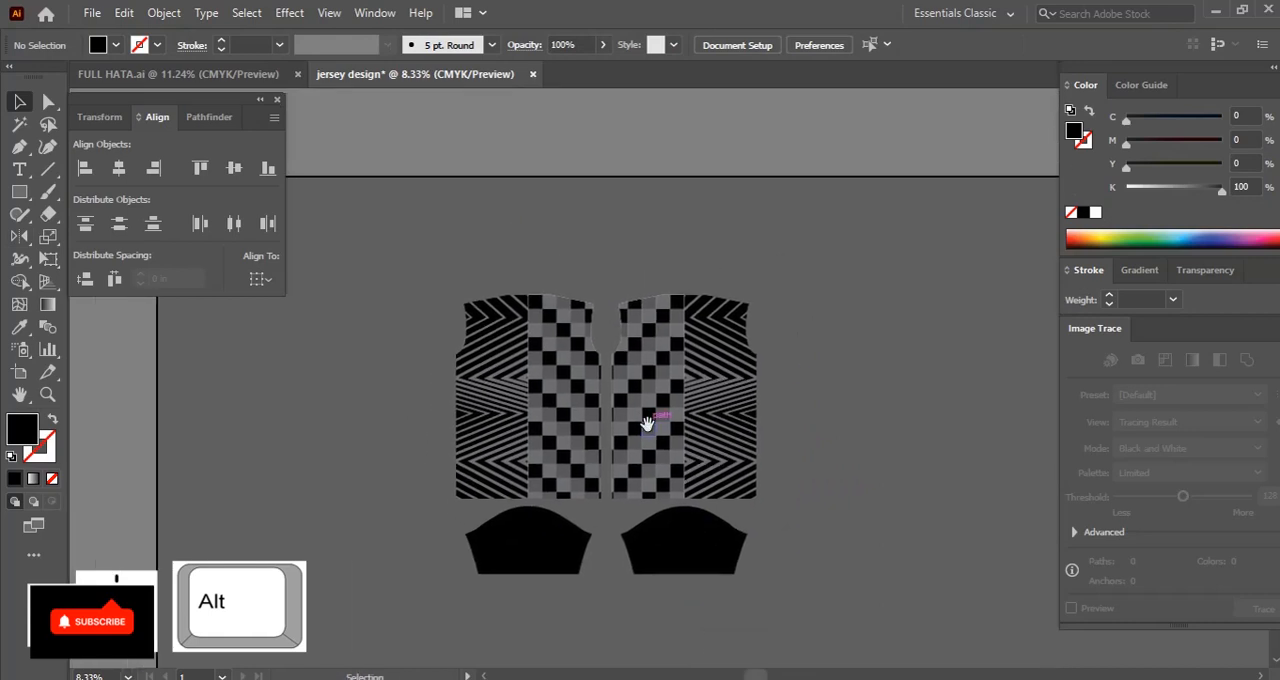
scroll(648, 426, "up", 2)
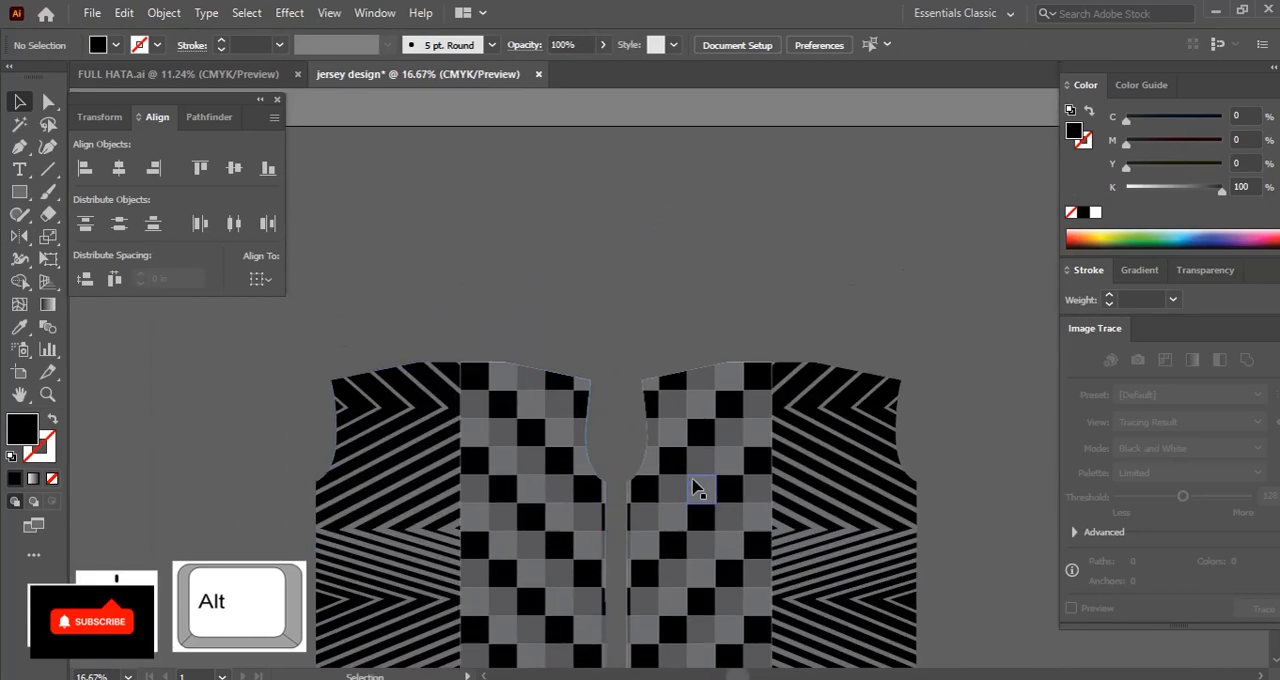
left_click_drag(466, 319, 755, 355)
Add the text "COLLAR" on the collar rectangle in the Avega font with a white fill
key("t")
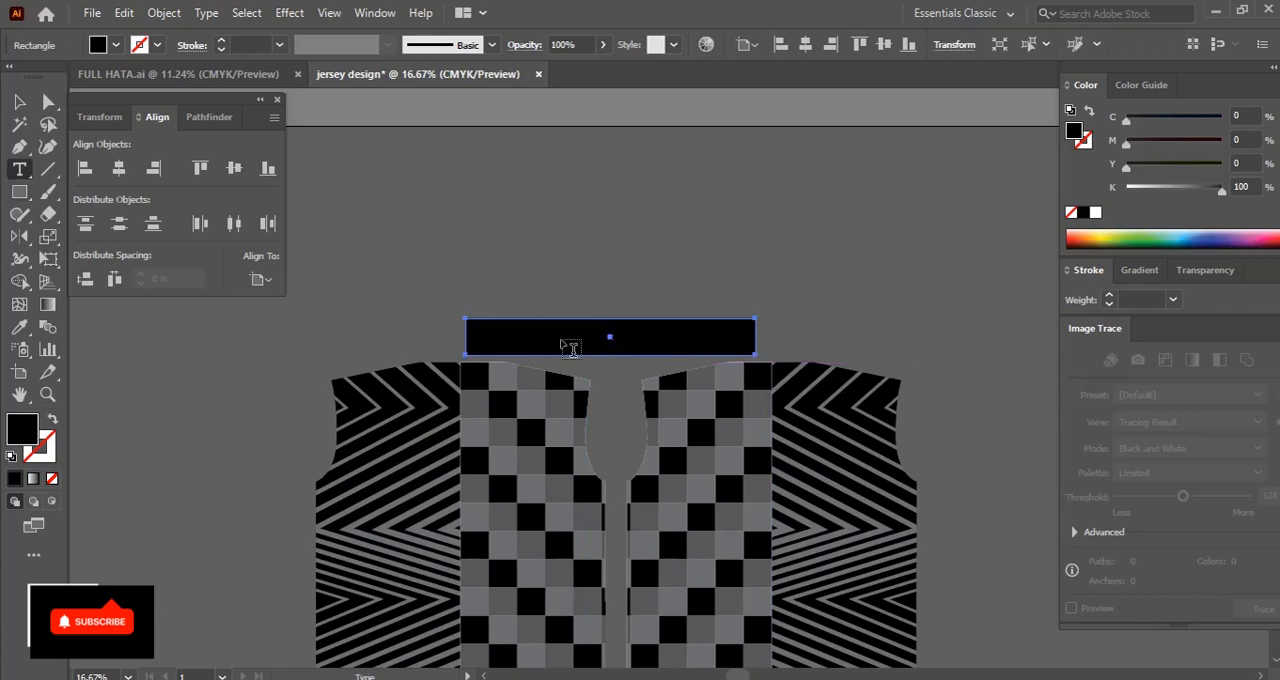
left_click(585, 343)
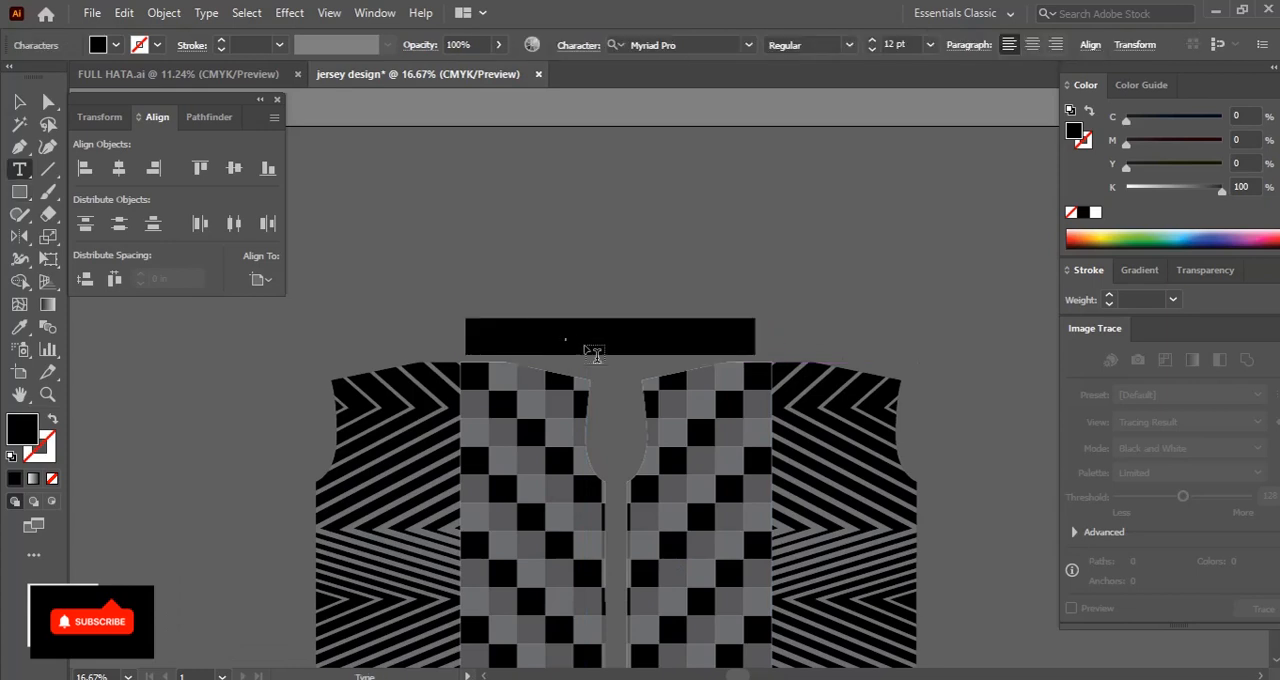
left_click(19, 102)
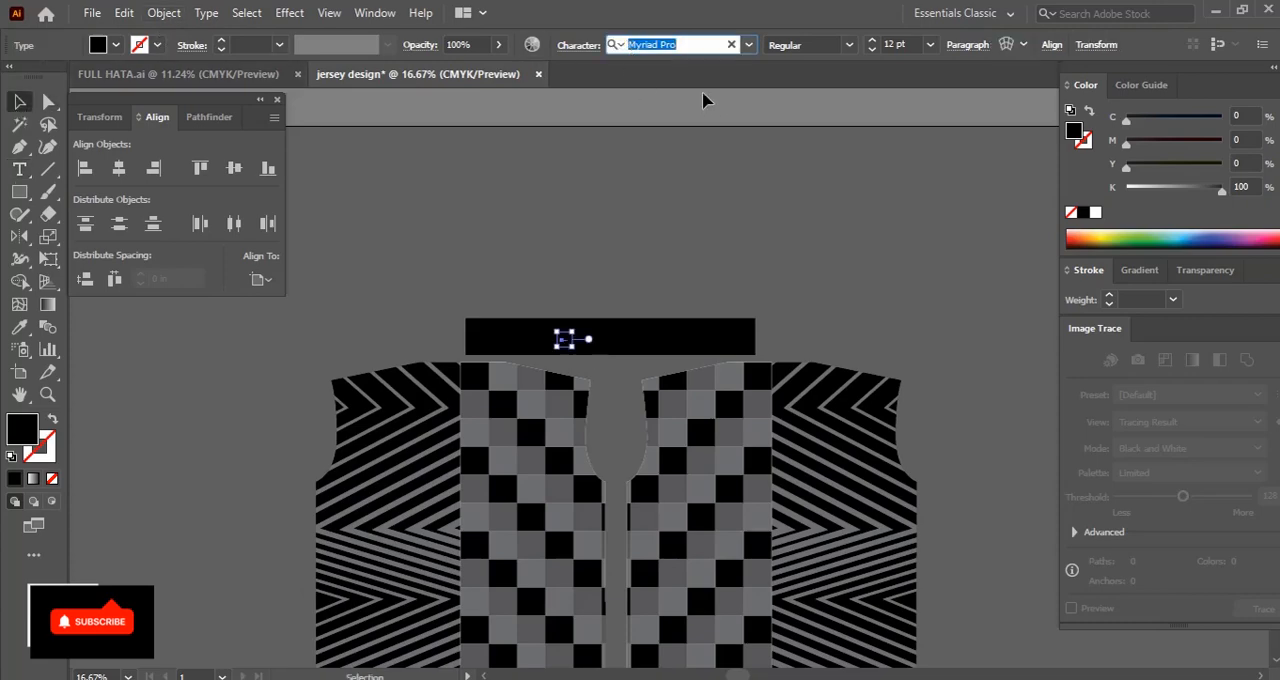
type("Avega")
key("Return")
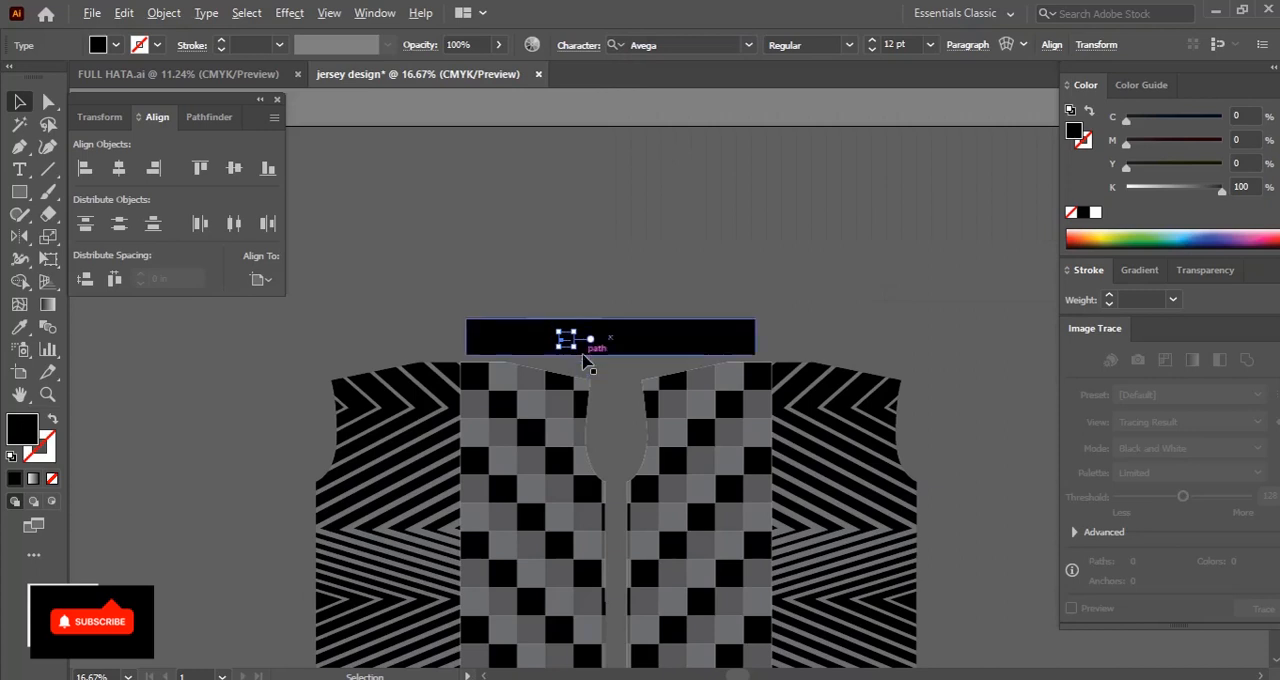
left_click_drag(636, 359, 681, 374)
left_click(1096, 213)
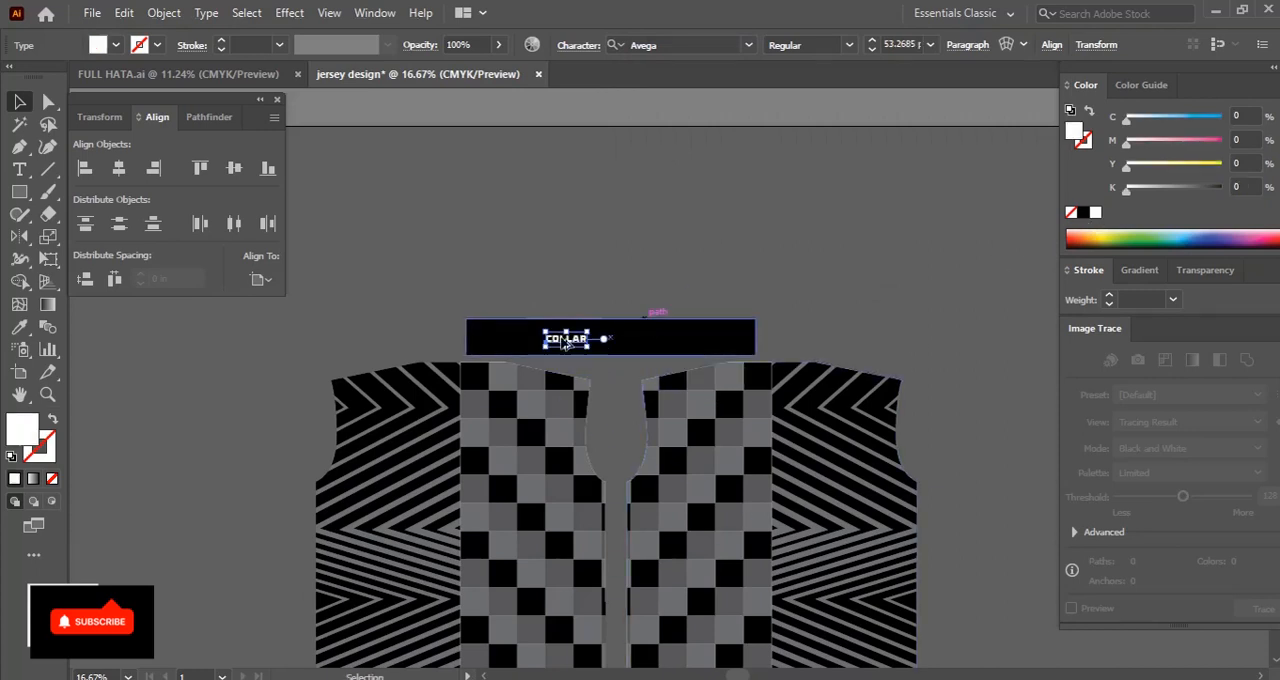
Enlarge the "COLLAR" text, centre it on the black rectangle and group the two together
left_click_drag(587, 350, 622, 342)
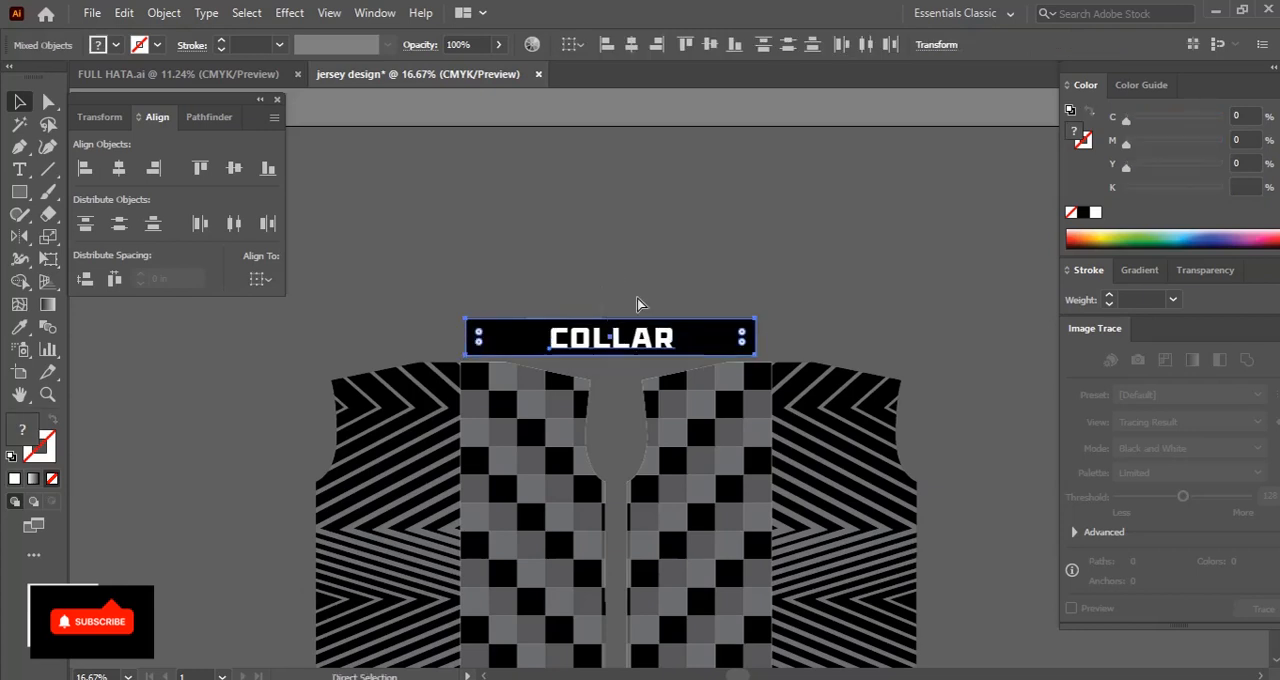
key("ctrl+g")
left_click(642, 297)
Add the player's name as white Avega text beside the right jersey body and enlarge it
left_click_drag(704, 460, 565, 325)
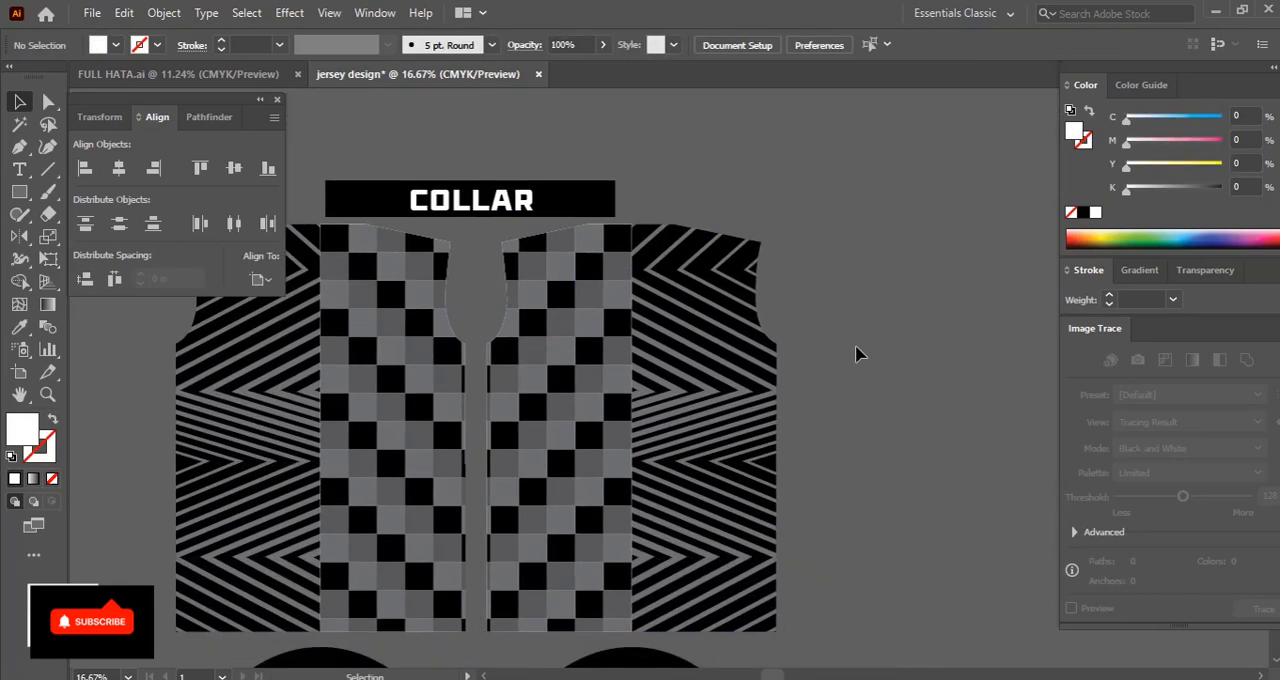
key("t")
left_click(833, 306)
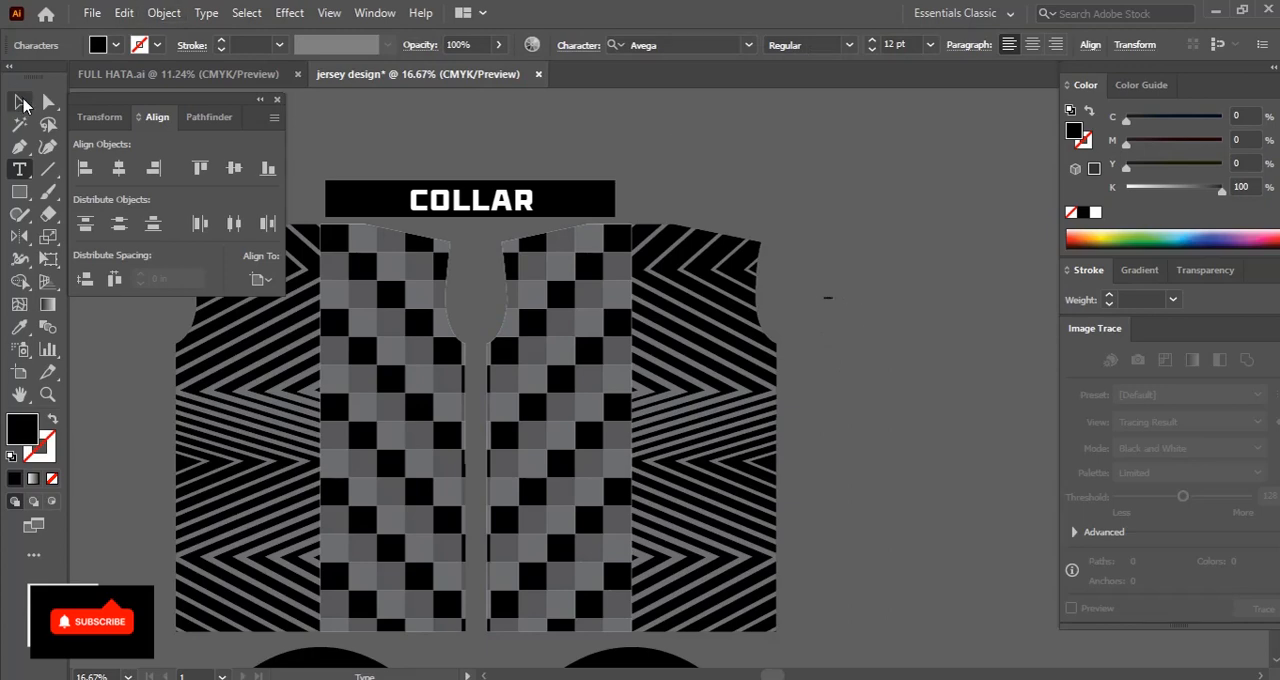
left_click(1094, 214)
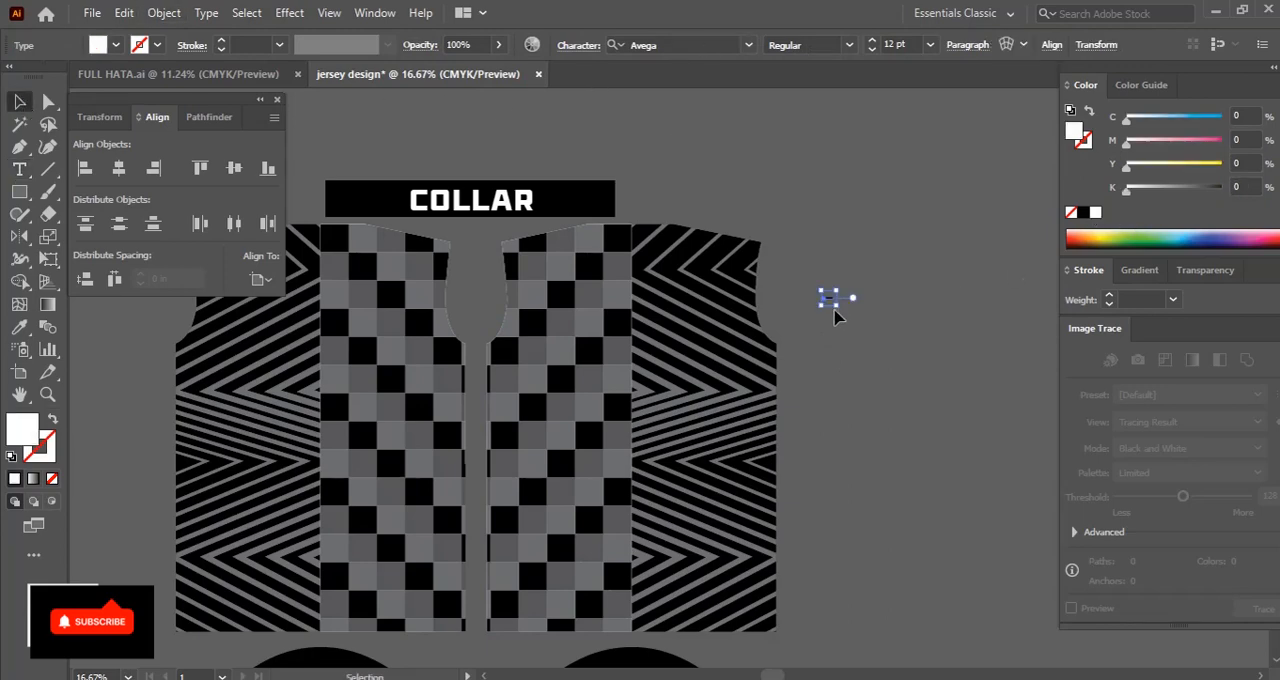
left_click_drag(859, 336, 852, 327)
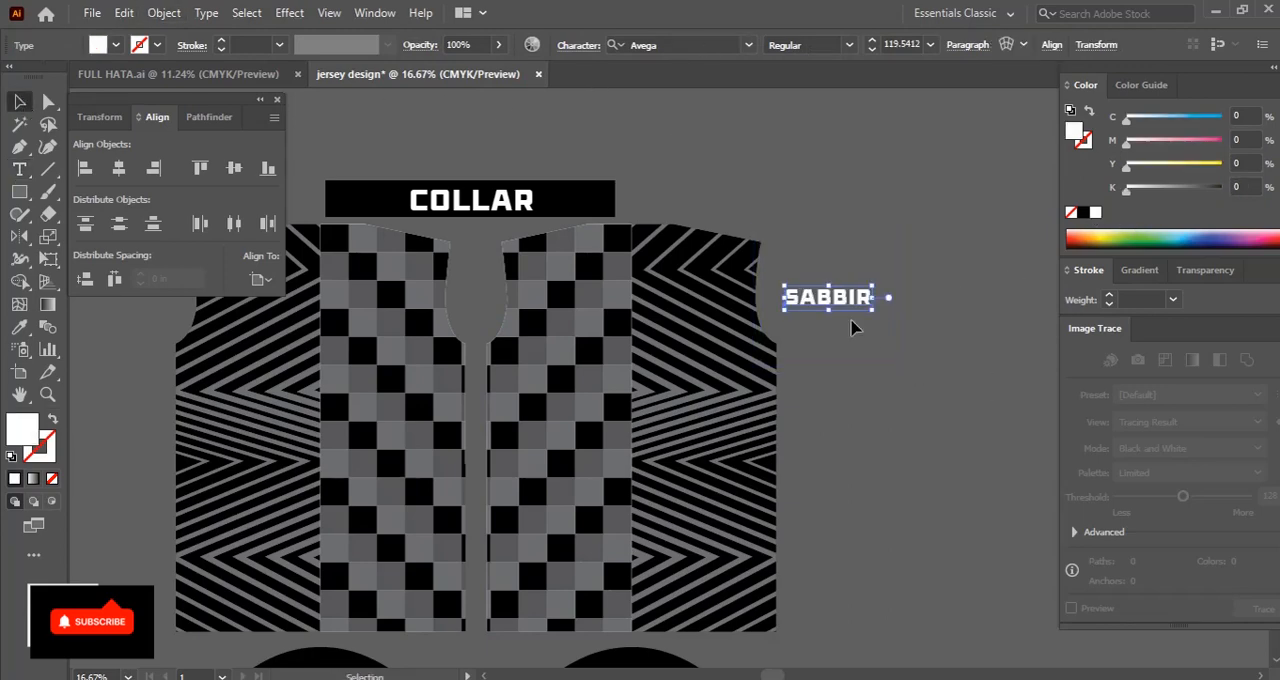
Set the player's name to 10 in wide and 3.5 in high, and move it onto the upper part of the right body
left_click(103, 119)
left_click_drag(238, 147, 168, 147)
type("10")
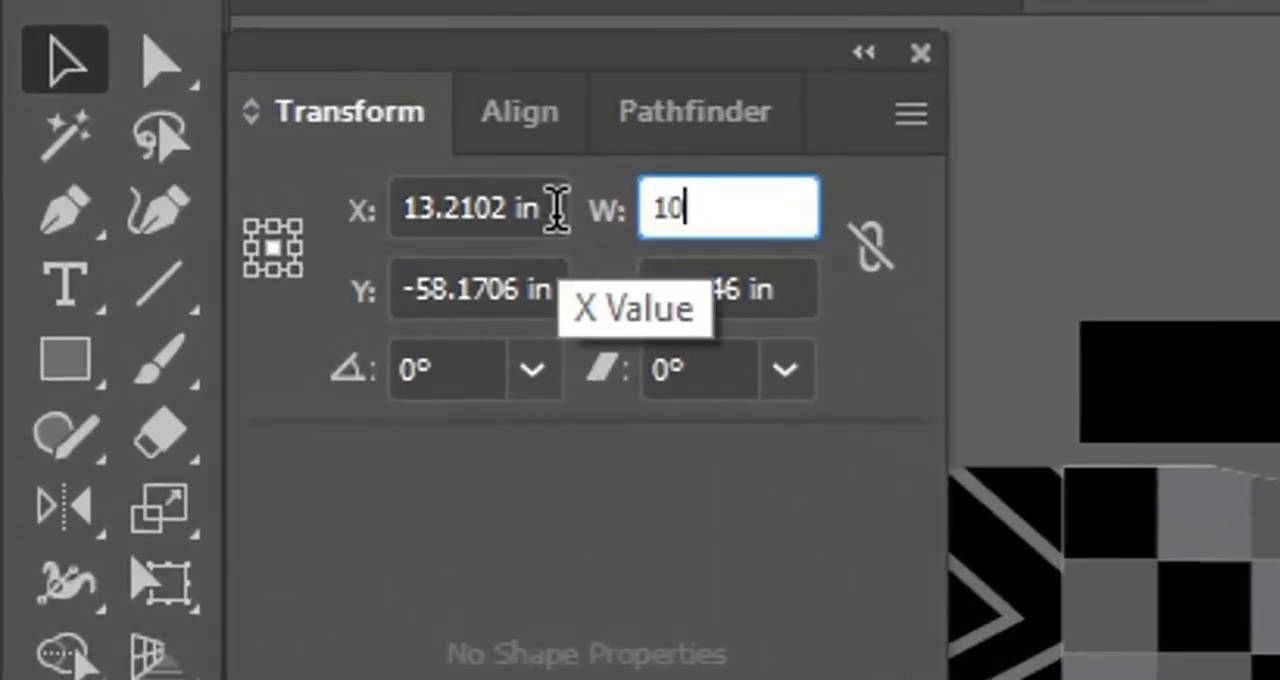
key("Tab")
type("10")
key("Return")
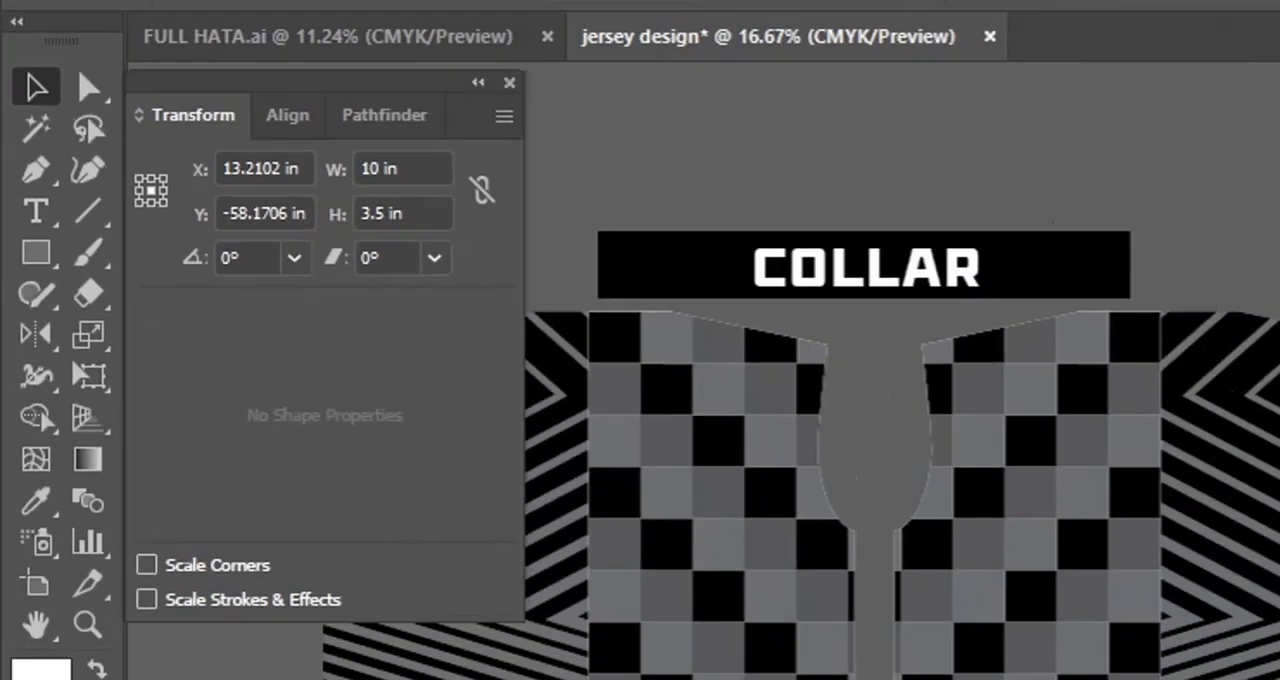
left_click_drag(860, 310, 666, 356)
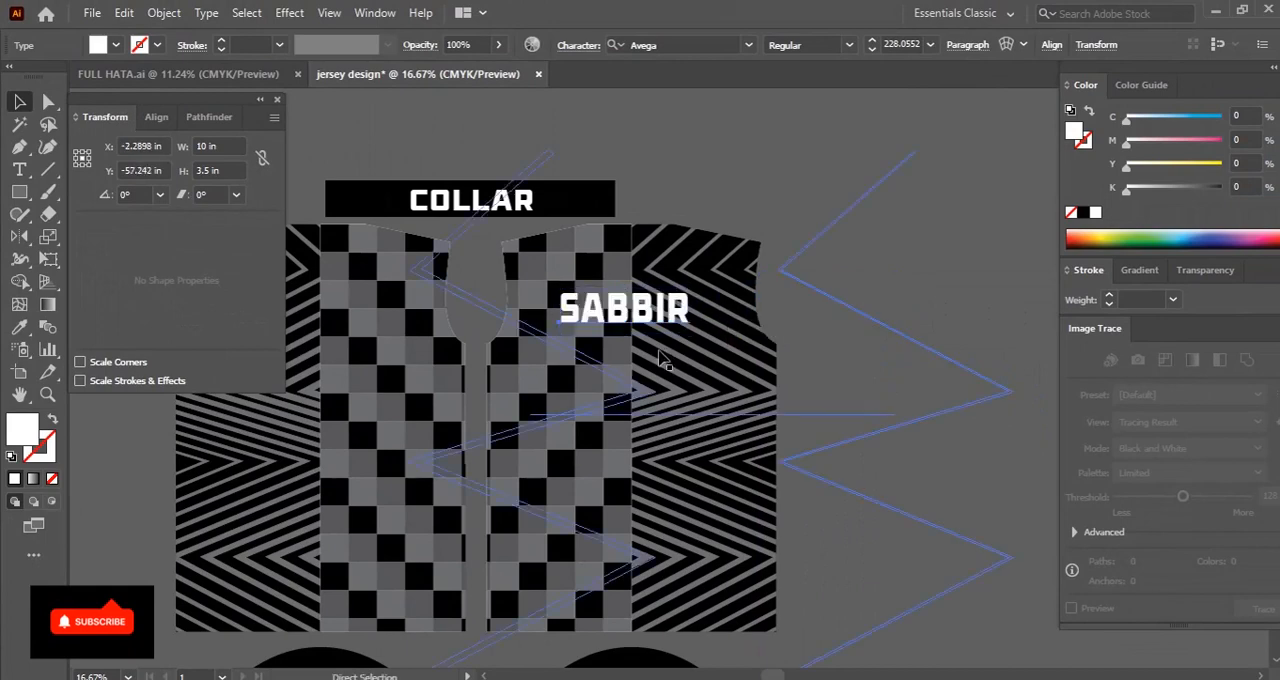
Create a 5 by 5 in white square near the neckline of the right body as a spacing guide
key("ctrl+plus")
left_click_drag(728, 518, 731, 548)
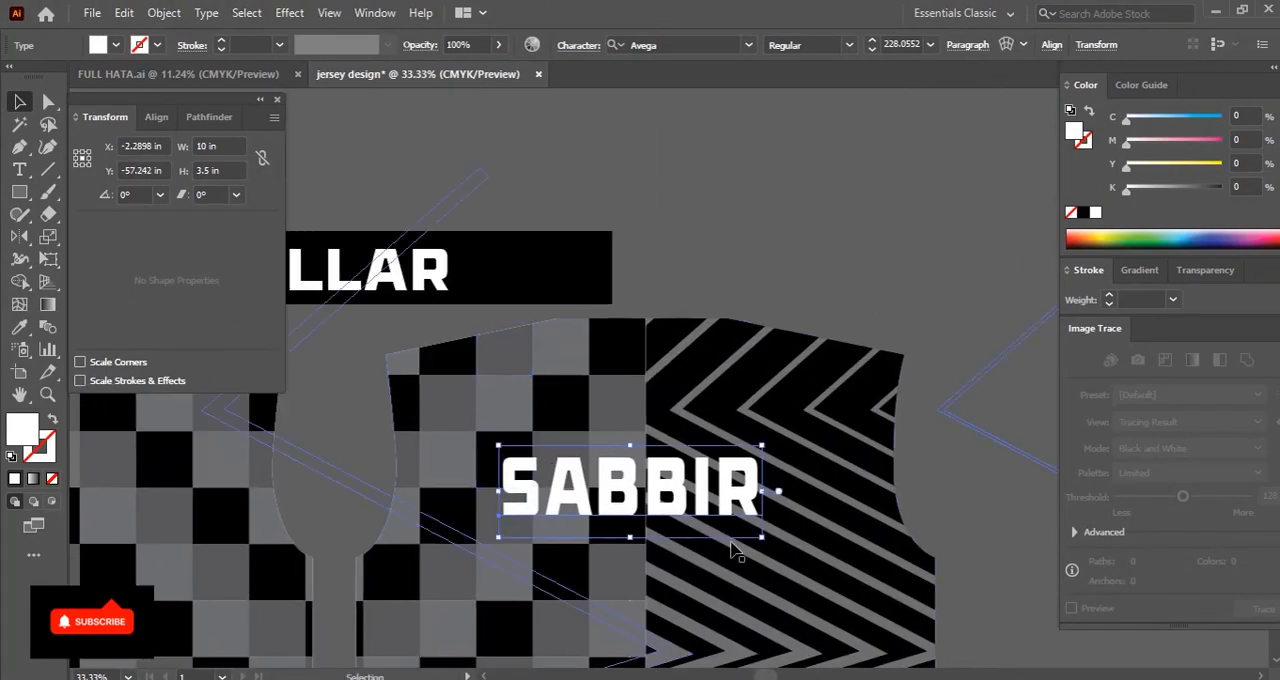
left_click(19, 191)
left_click(611, 363)
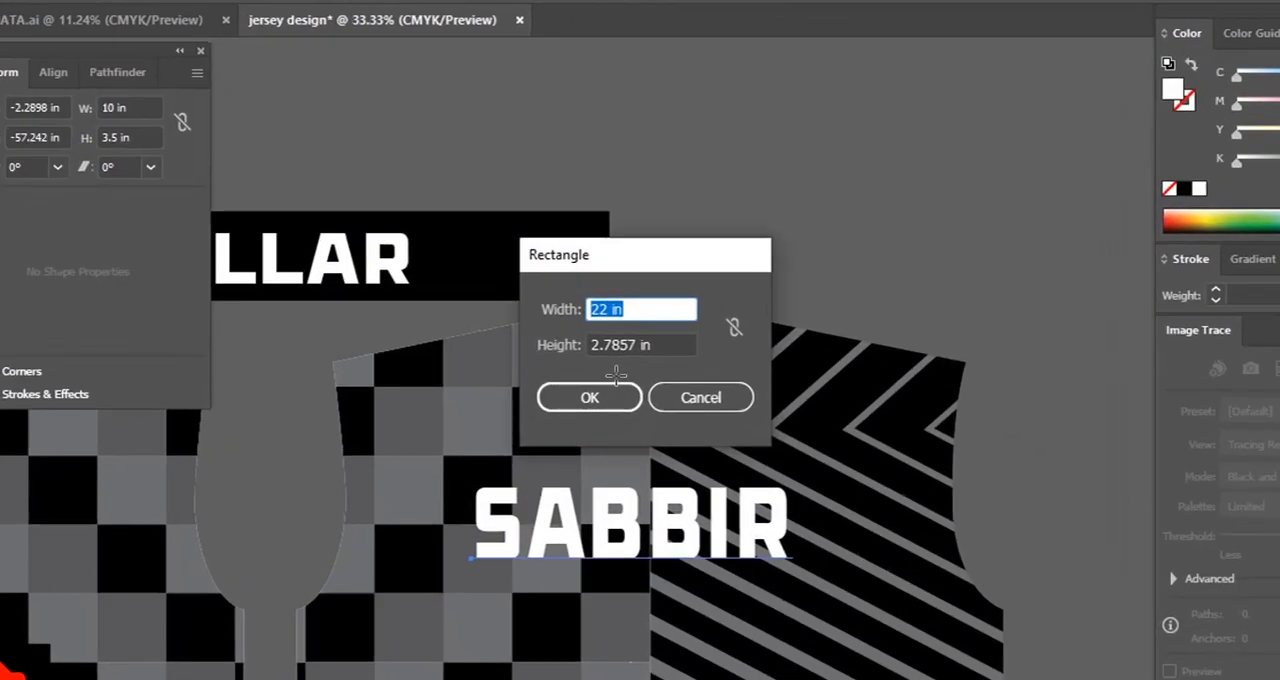
type("5")
key("Tab")
type("5")
key("Return")
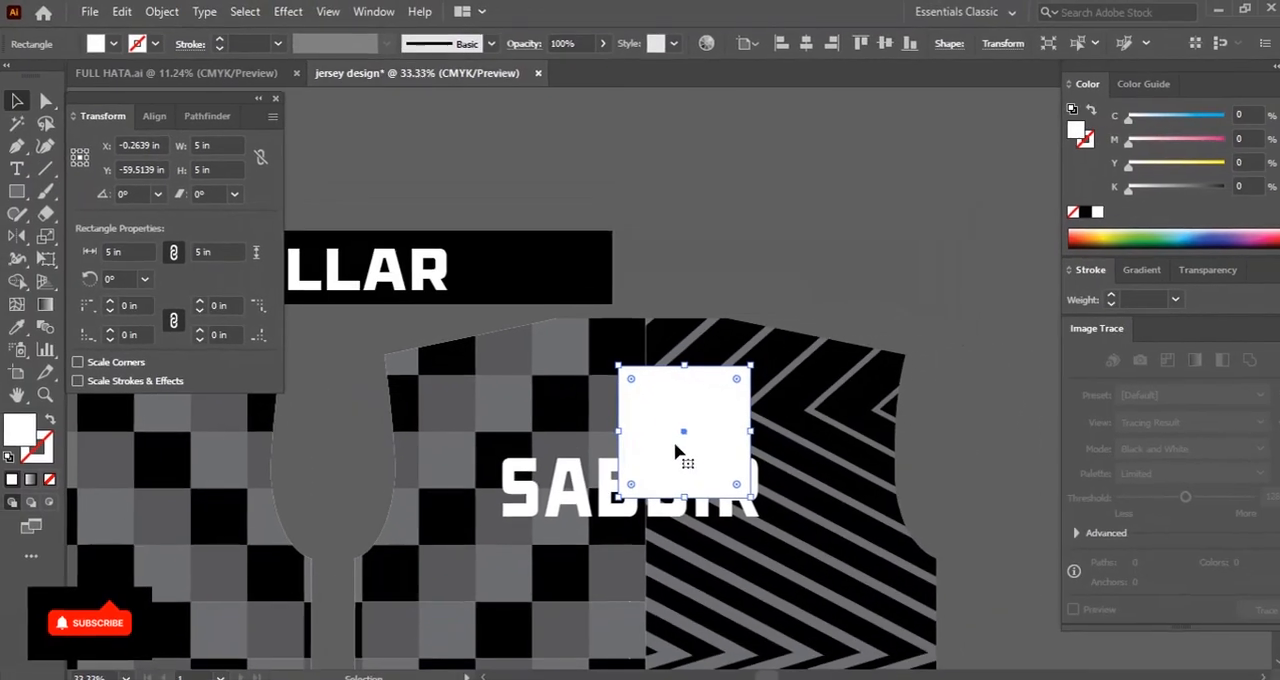
Use the square to place the player's name 5 in below the right body's top edge, and delete the square
left_click_drag(675, 452, 622, 303)
left_click_drag(635, 379, 635, 372)
left_click(645, 319)
key("Delete")
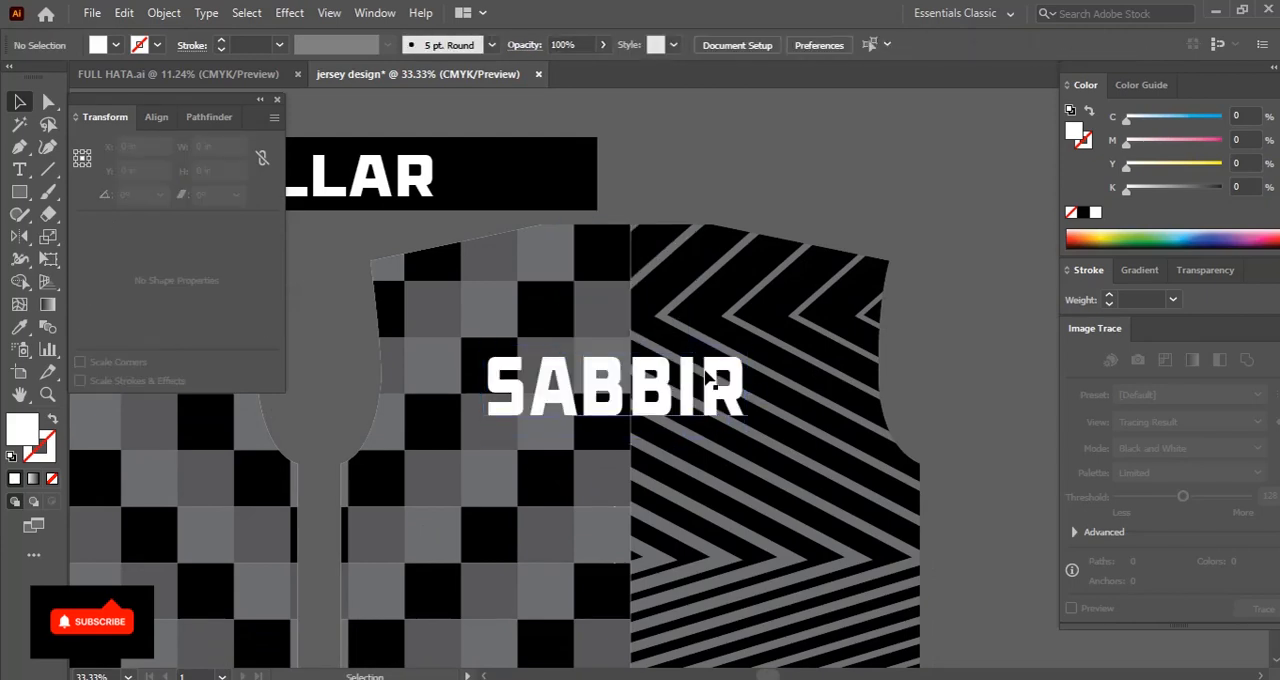
key("ctrl+minus")
key("ctrl+minus")
left_click_drag(692, 374, 691, 312)
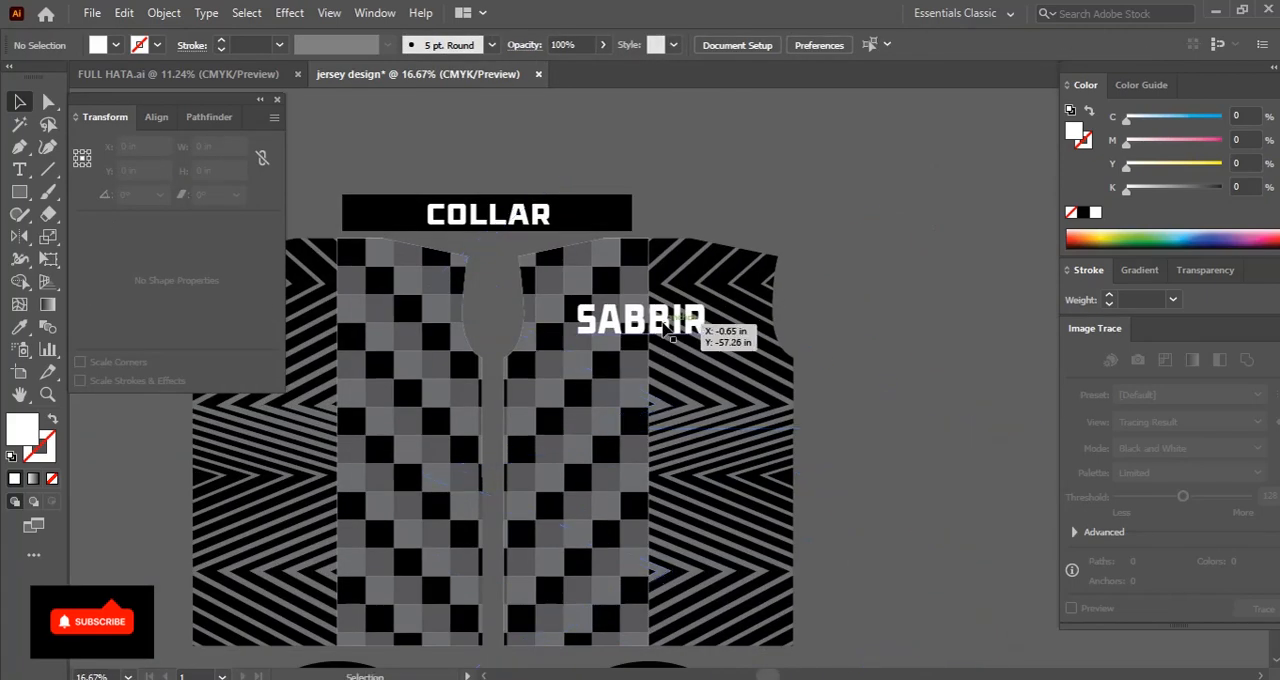
Give the player's name on the right body a black outline 4 pt thick
right_click(593, 336)
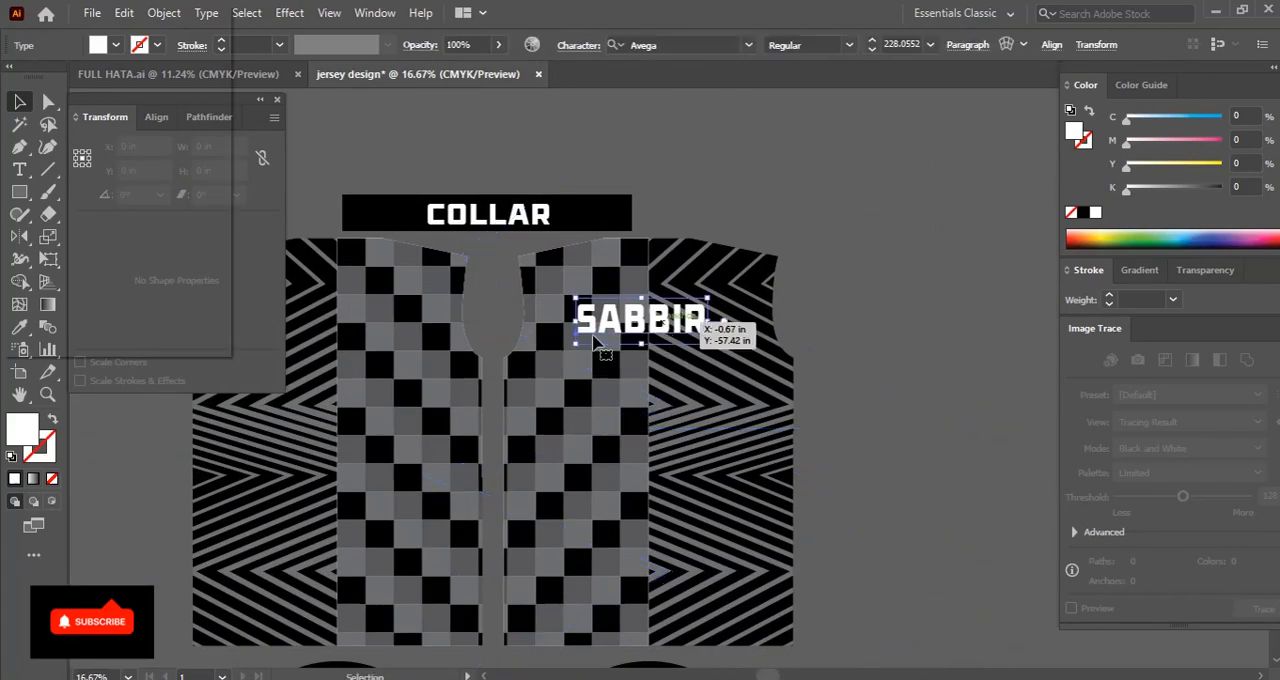
left_click(1084, 213)
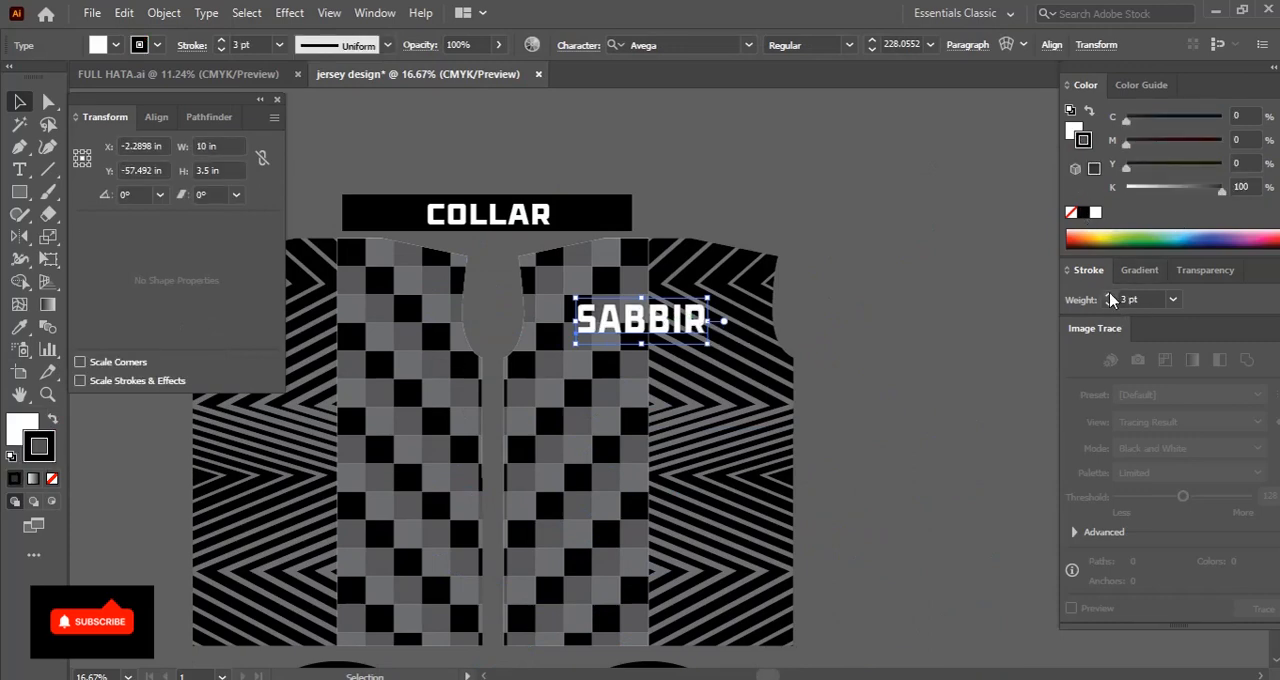
left_click(916, 334)
Duplicate the player's name below itself, centre the paragraph alignment of both texts, and move them back to the body's middle
left_click_drag(665, 322, 661, 415)
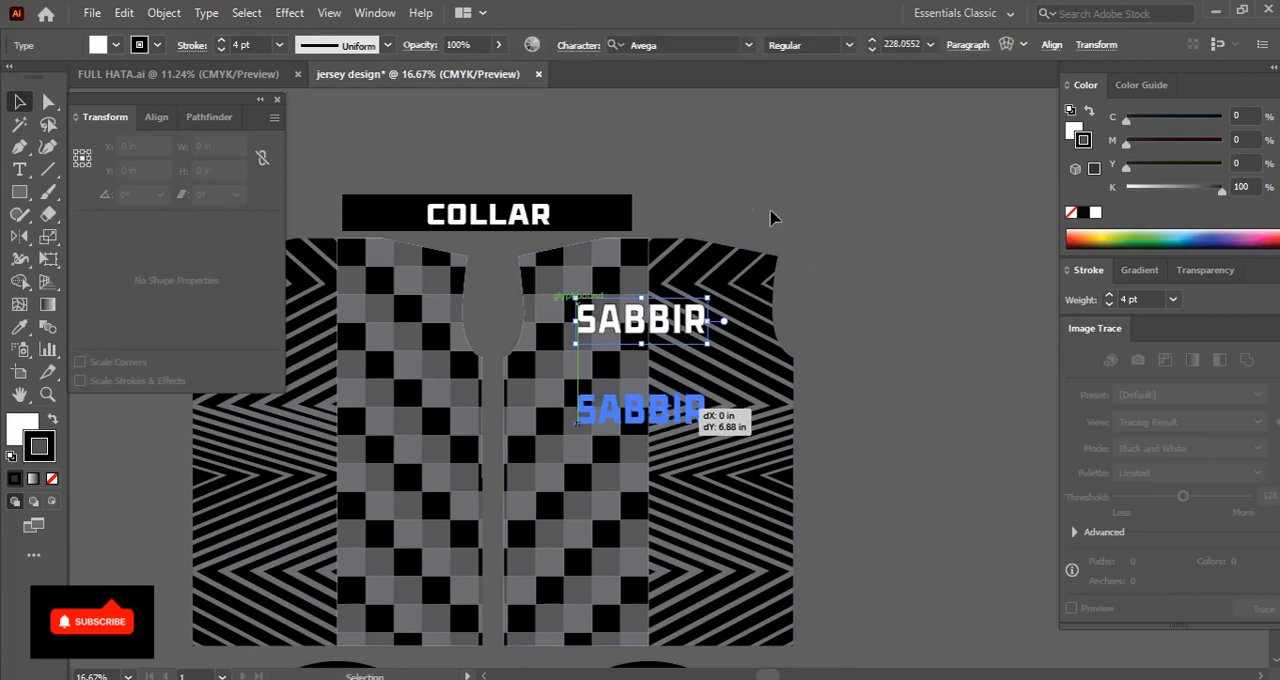
left_click(680, 343, "shift")
left_click(1032, 44)
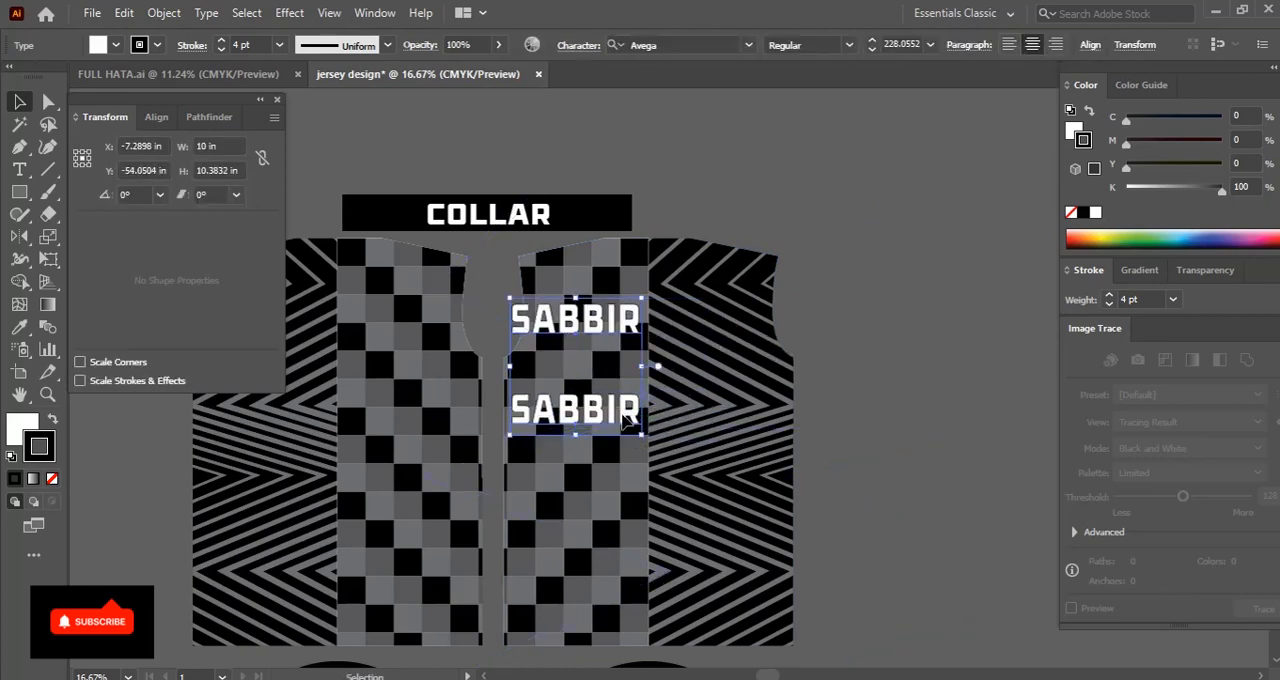
left_click_drag(625, 420, 695, 421)
left_click(849, 428)
Replace the text of the lower name copy with the number 99
scroll(705, 265, "down", 3)
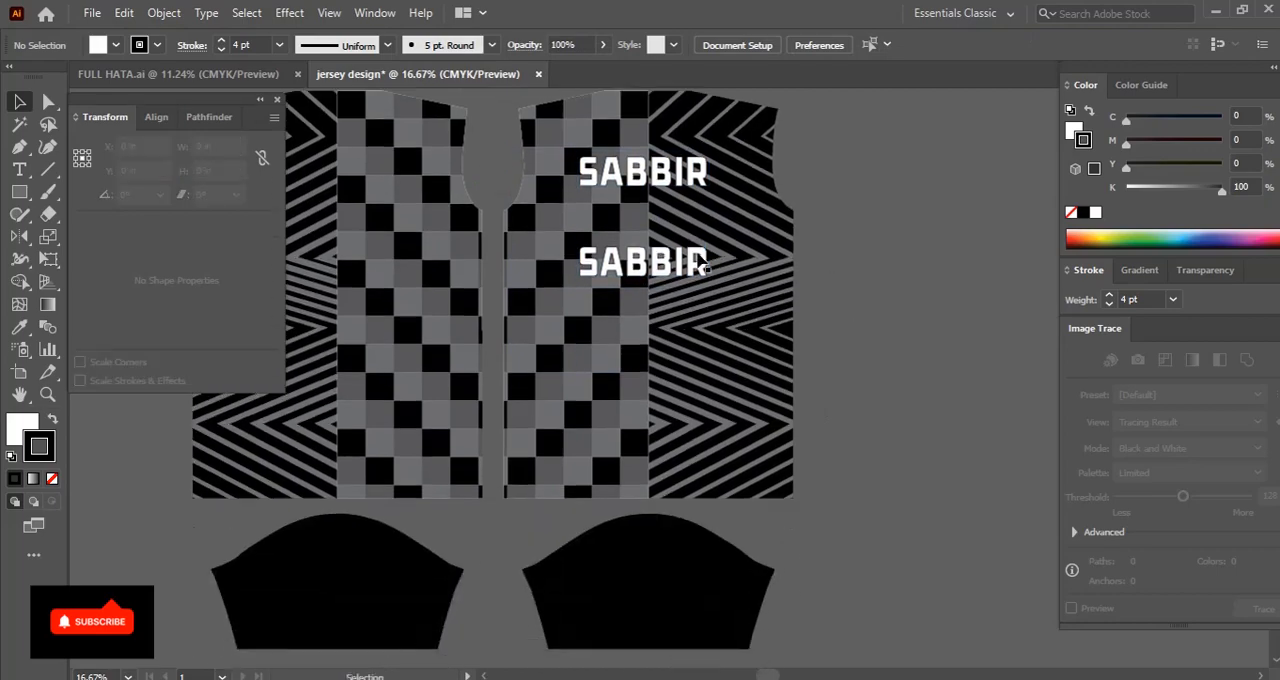
double_click(656, 268)
double_click(662, 262)
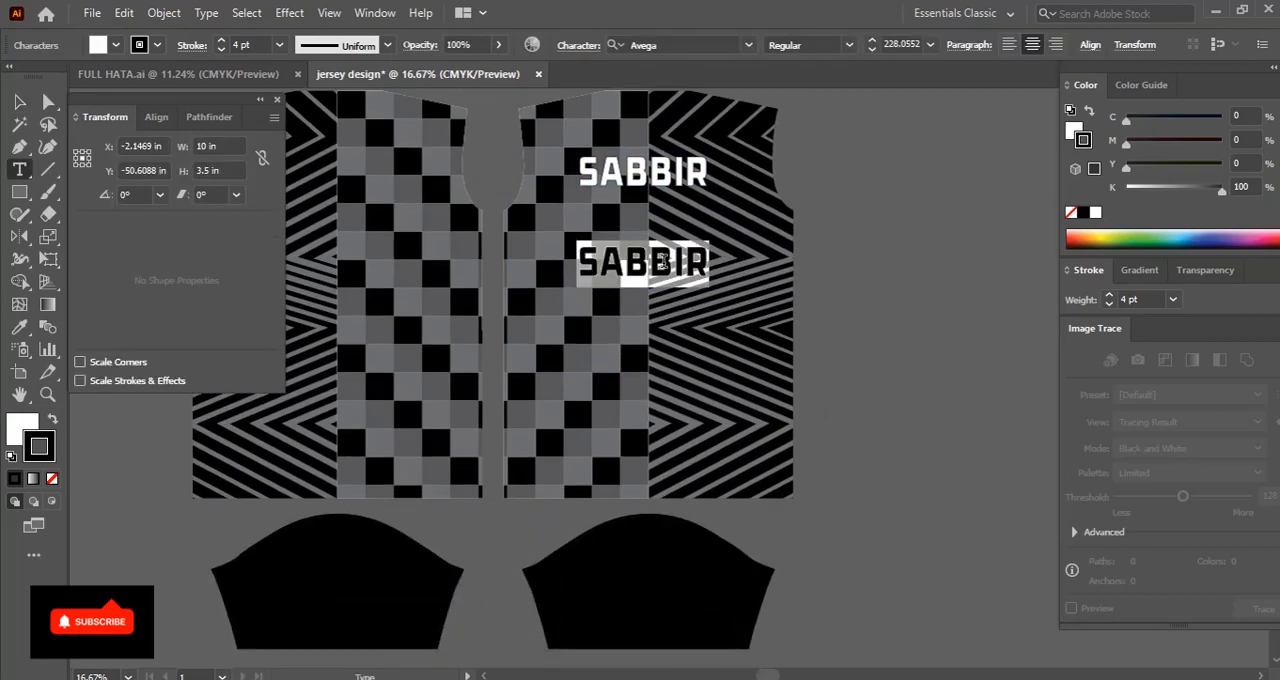
type("99")
key("Escape")
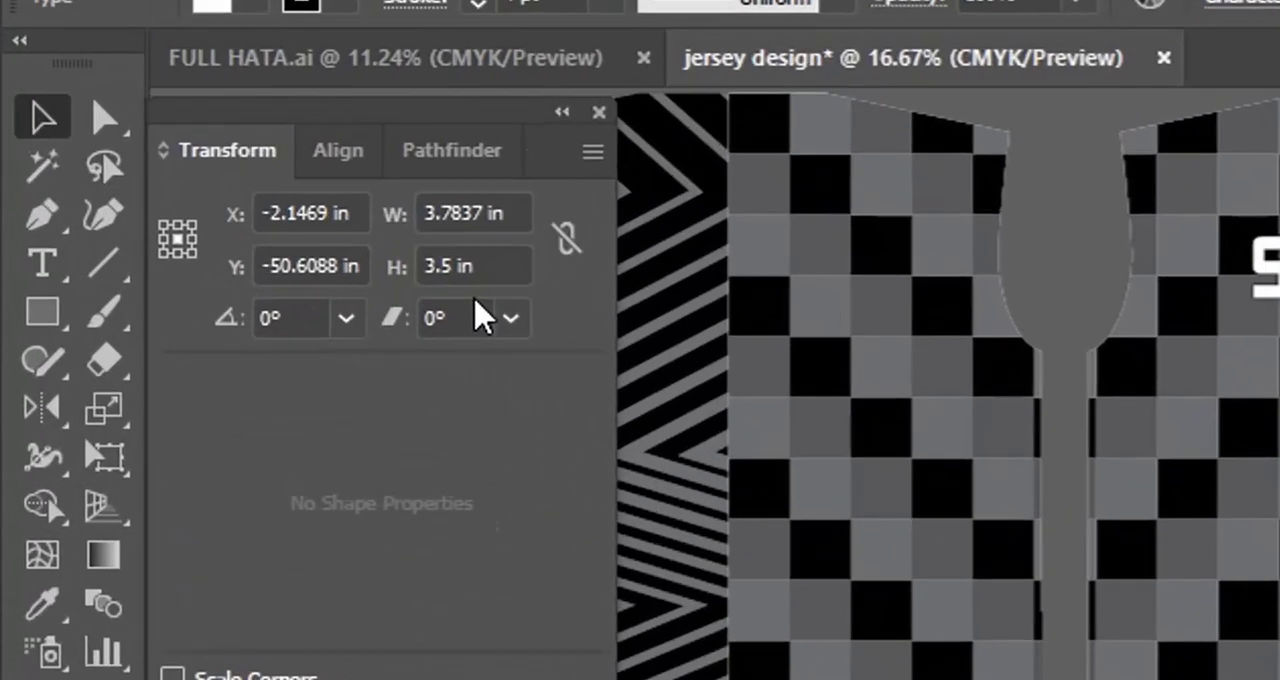
Set the number 99 to 10 in wide and 14 in high, and move it clear below the player's name
left_click(219, 146)
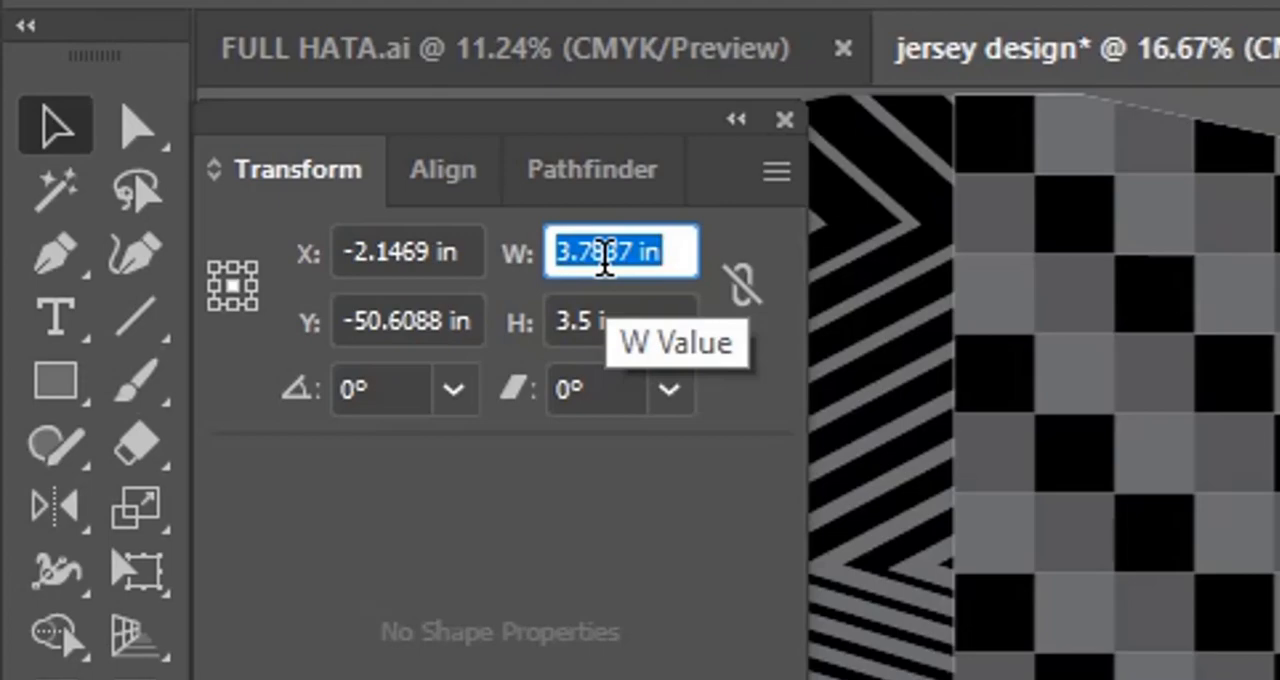
type("10")
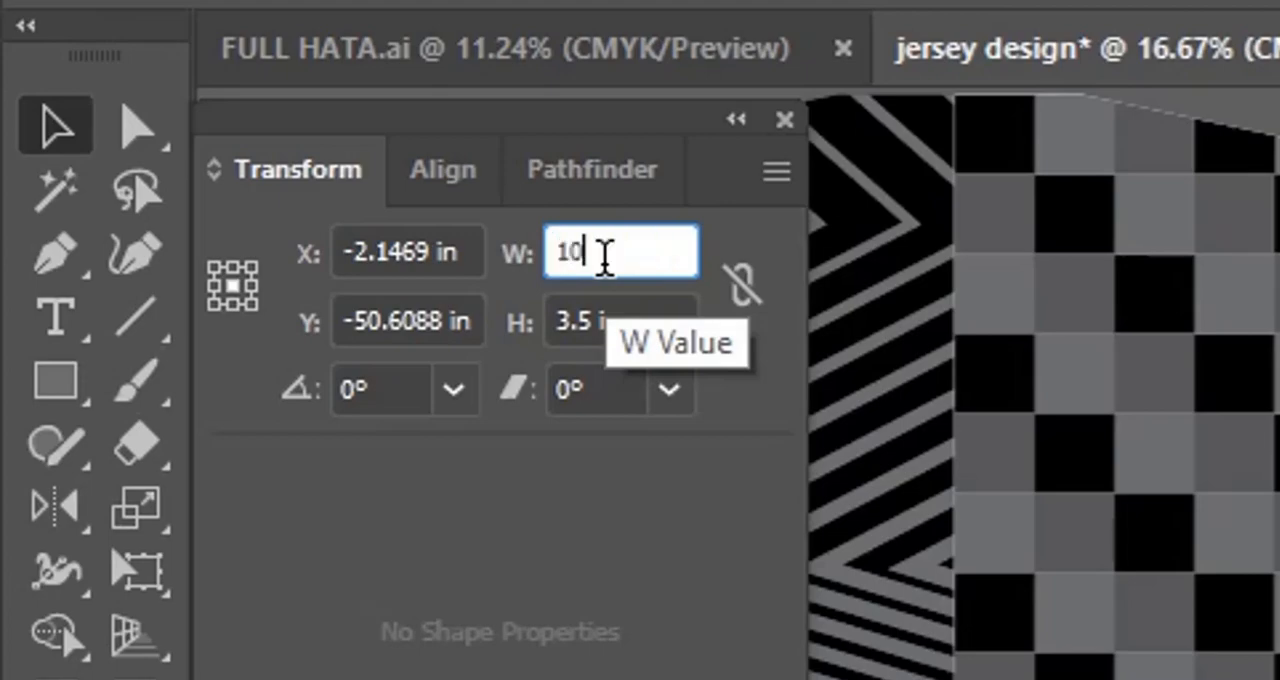
key("Tab")
type("14")
key("Return")
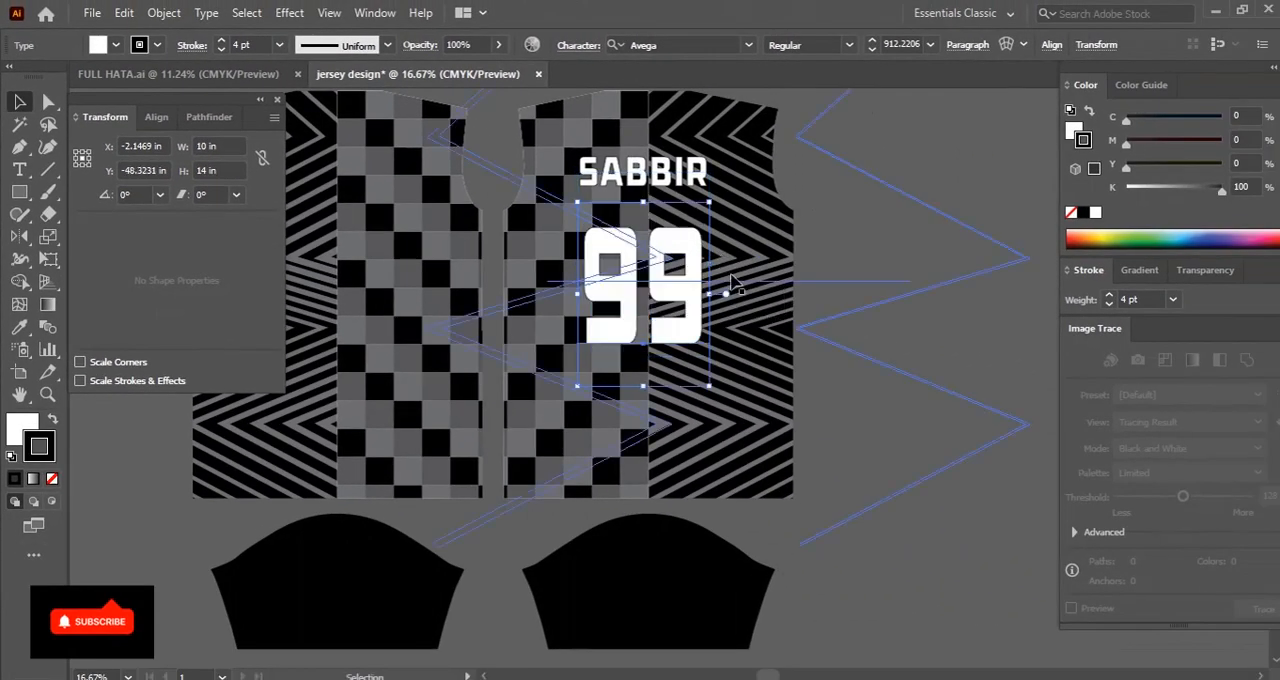
left_click_drag(795, 136, 670, 268)
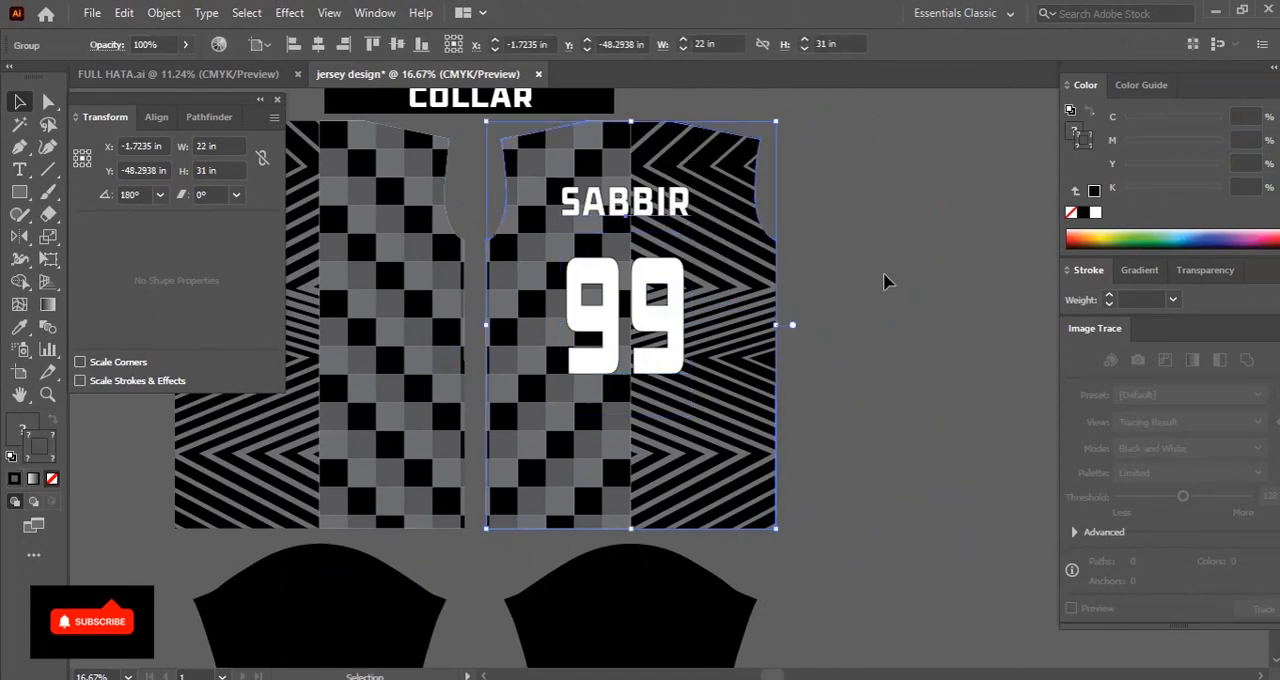
Centre the player's name and number horizontally on the right body and group them with it
left_click_drag(855, 243, 885, 231)
left_click(883, 230)
left_click_drag(871, 179, 607, 397)
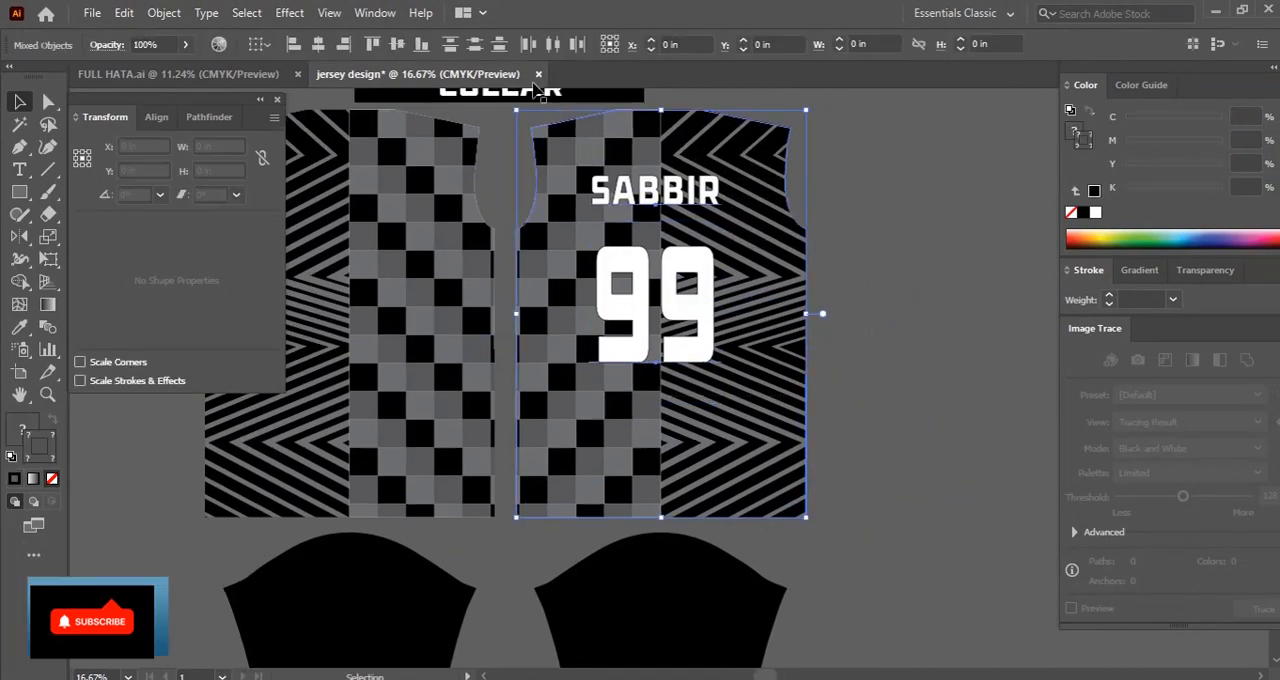
left_click(318, 44)
left_click(402, 45)
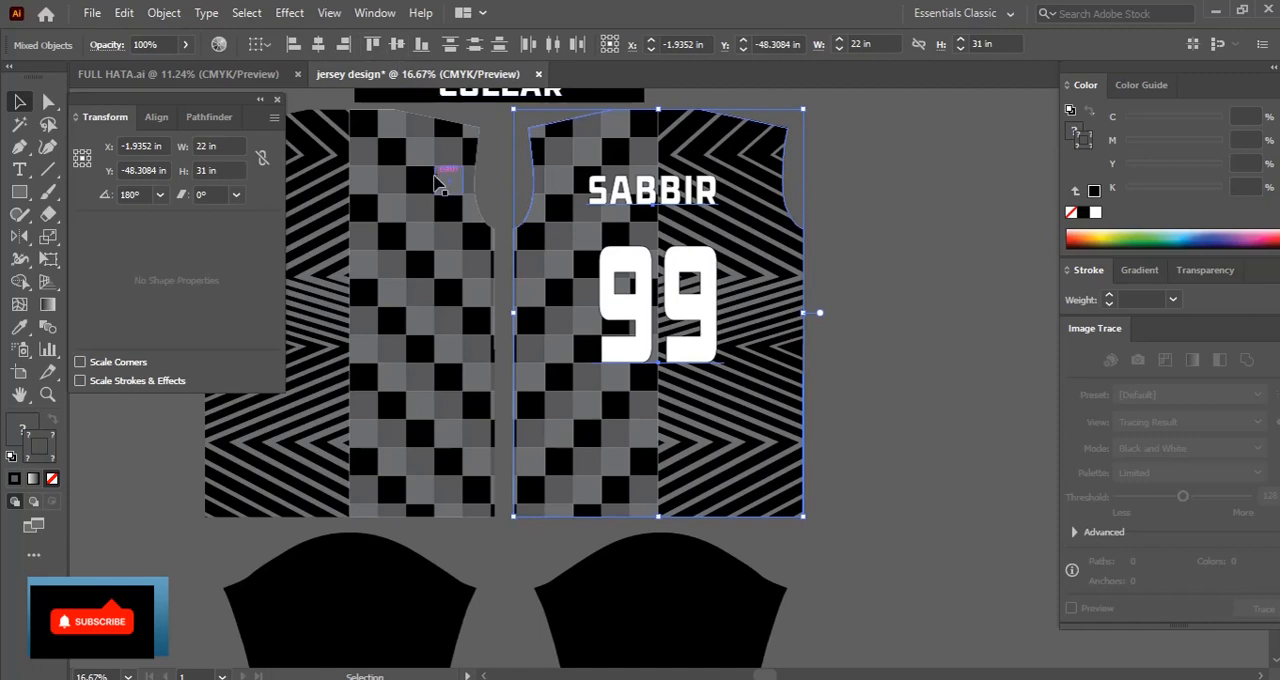
key("ctrl+g")
left_click(884, 392)
left_click_drag(731, 367, 870, 391)
left_click_drag(693, 356, 790, 404)
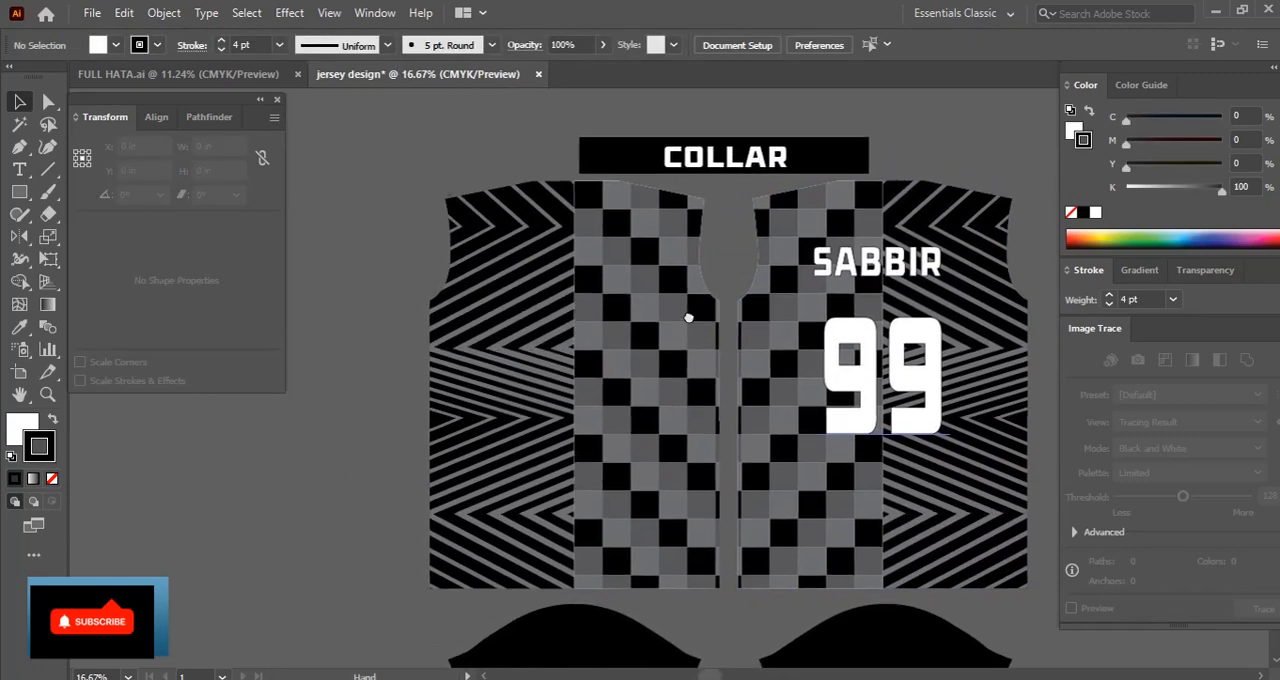
Open the logo collection file Untitled-1.eps from the logo folder on Local Disk (E:)
key("ctrl+o")
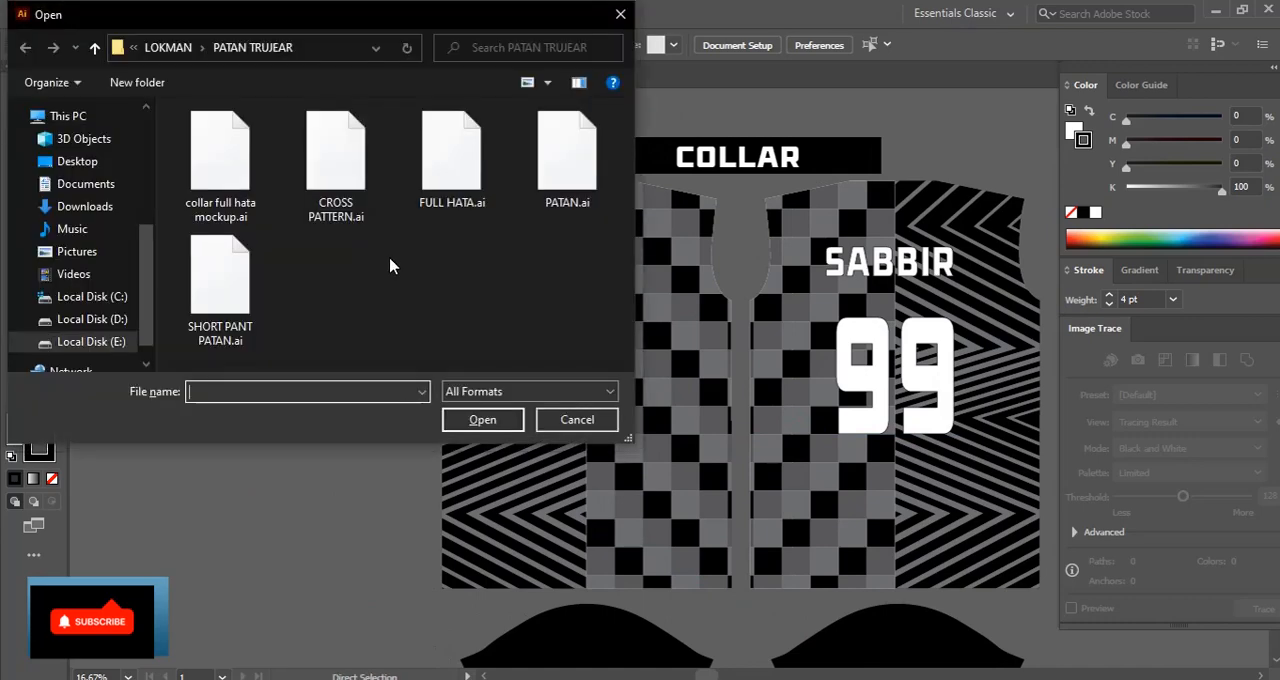
left_click(100, 341)
scroll(233, 290, "down", 2)
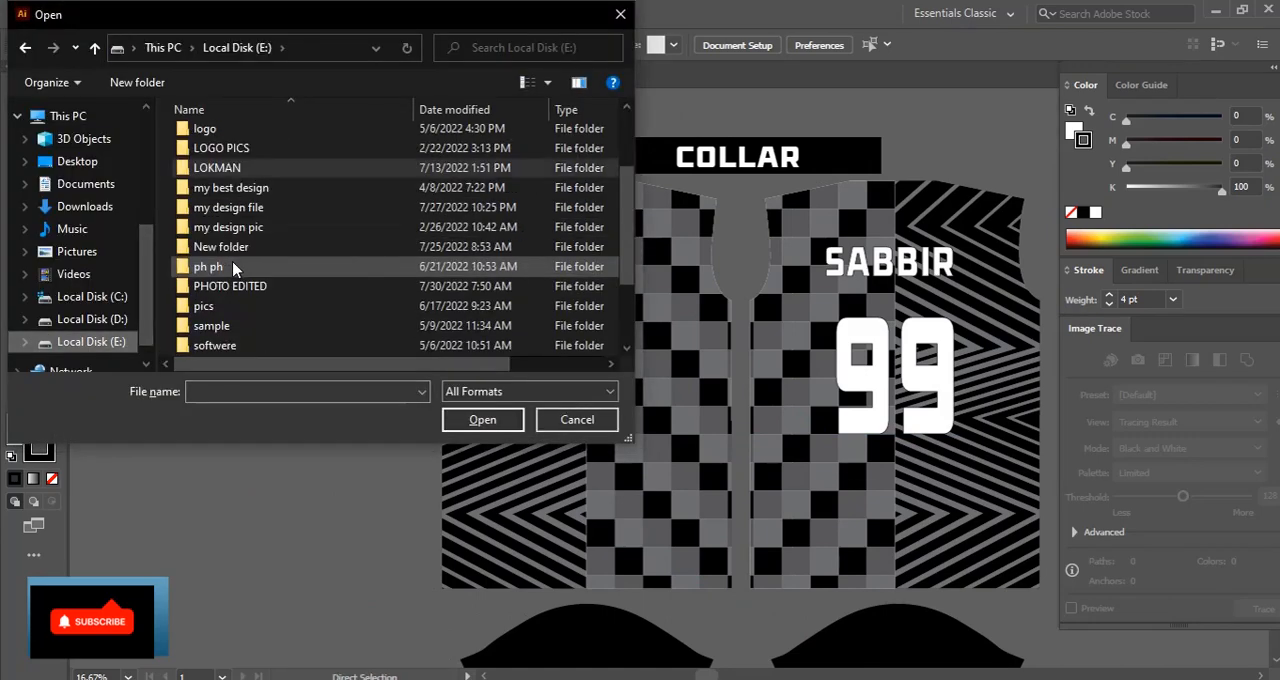
double_click(243, 168)
scroll(249, 209, "down", 2)
scroll(245, 200, "down", 1)
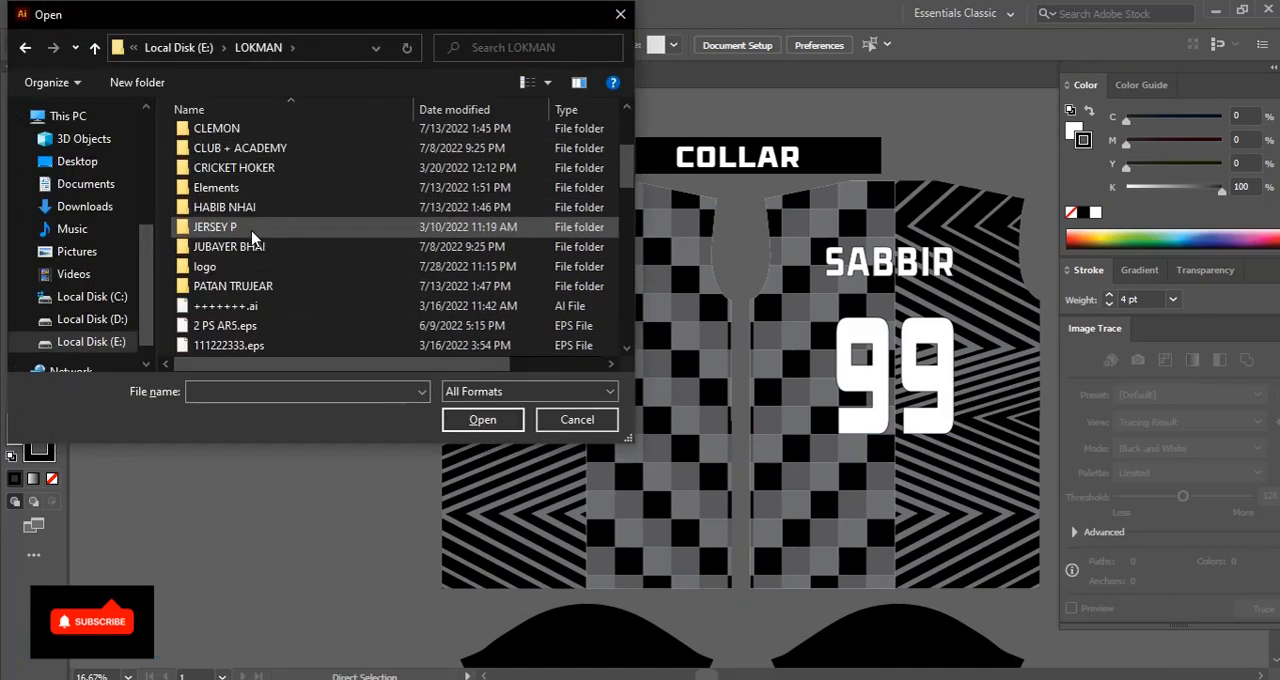
double_click(243, 265)
double_click(217, 140)
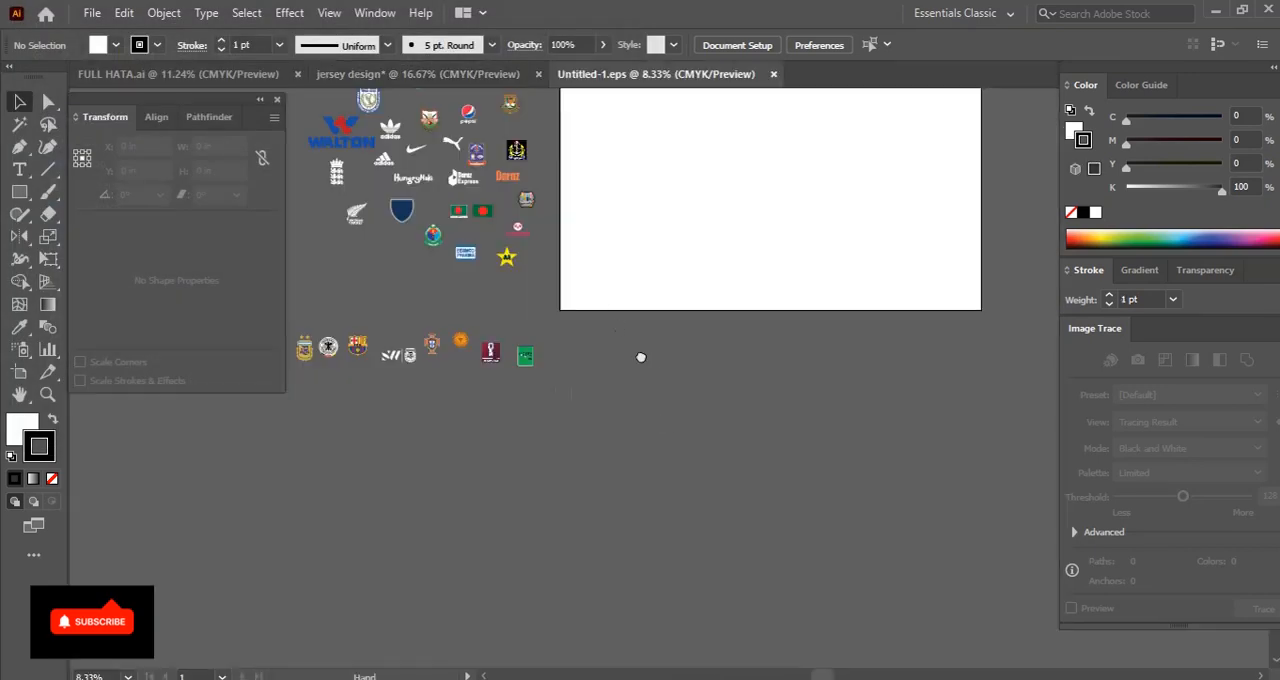
Copy the orange cricket club badge with ball, bats and stumps from the logo collection, and close that file
left_click_drag(641, 357, 734, 523)
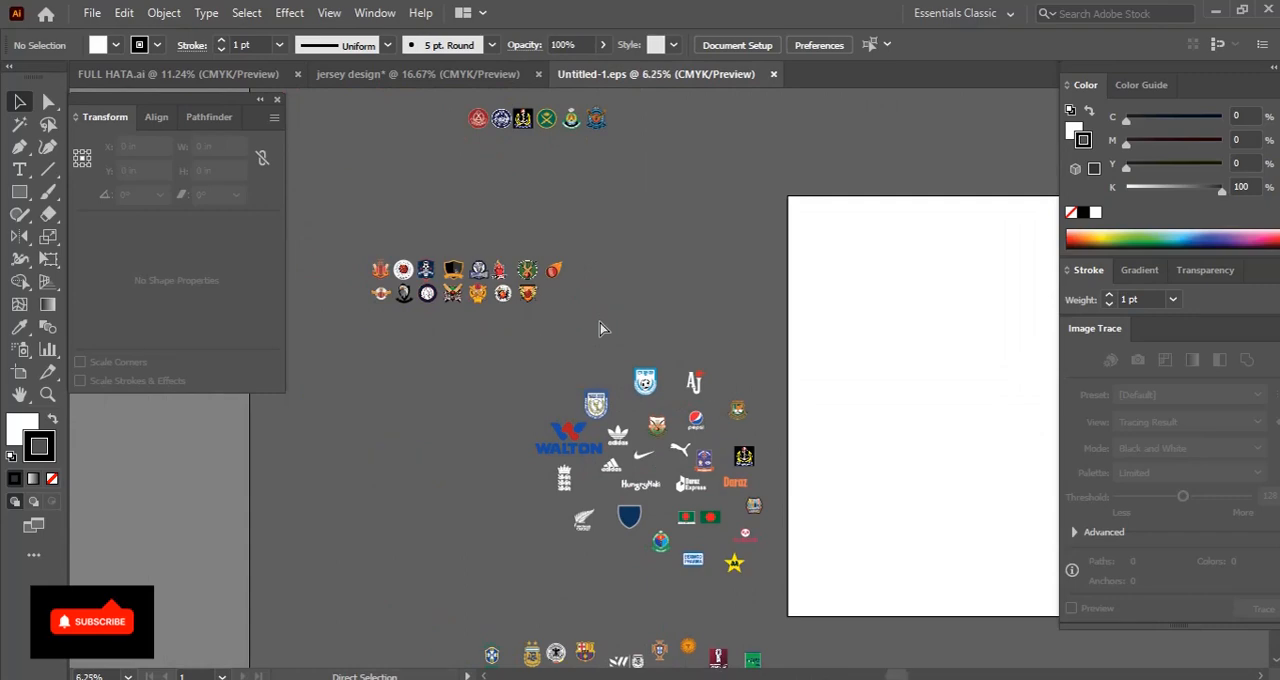
key("ctrl+minus")
left_click_drag(473, 351, 530, 349)
key("ctrl+plus")
key("ctrl+plus")
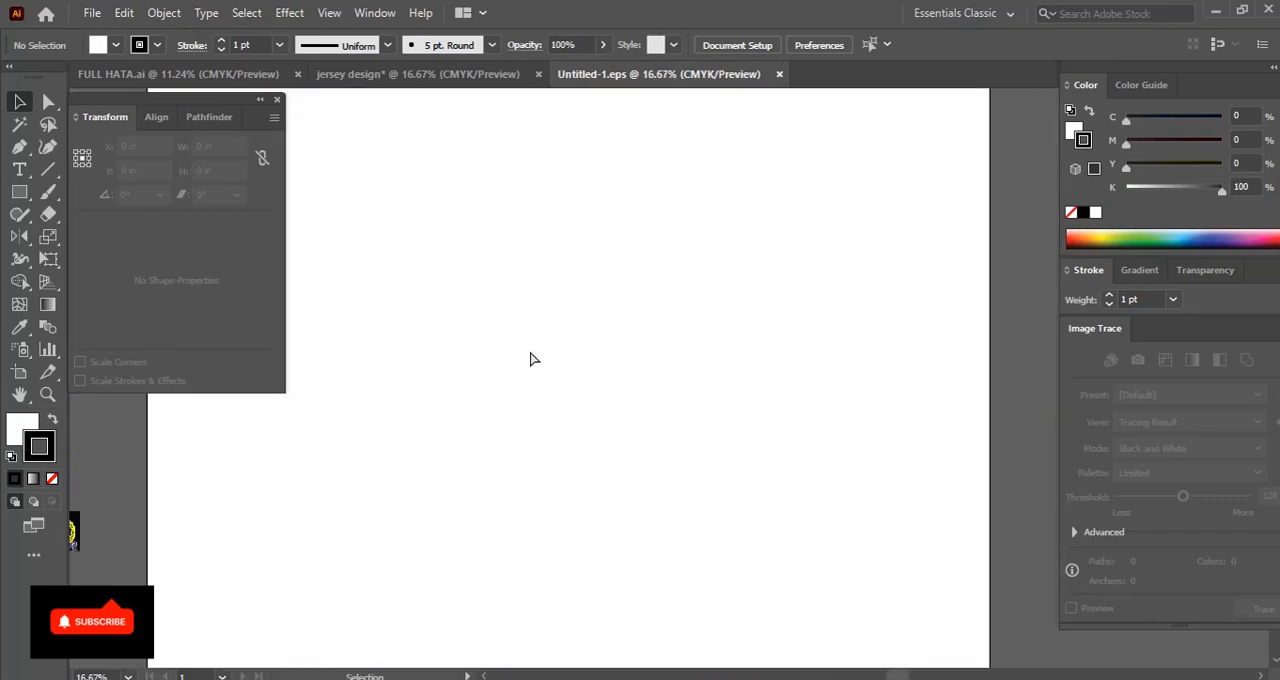
left_click_drag(670, 254, 1118, 329)
left_click_drag(400, 262, 1150, 424)
left_click_drag(632, 420, 632, 323)
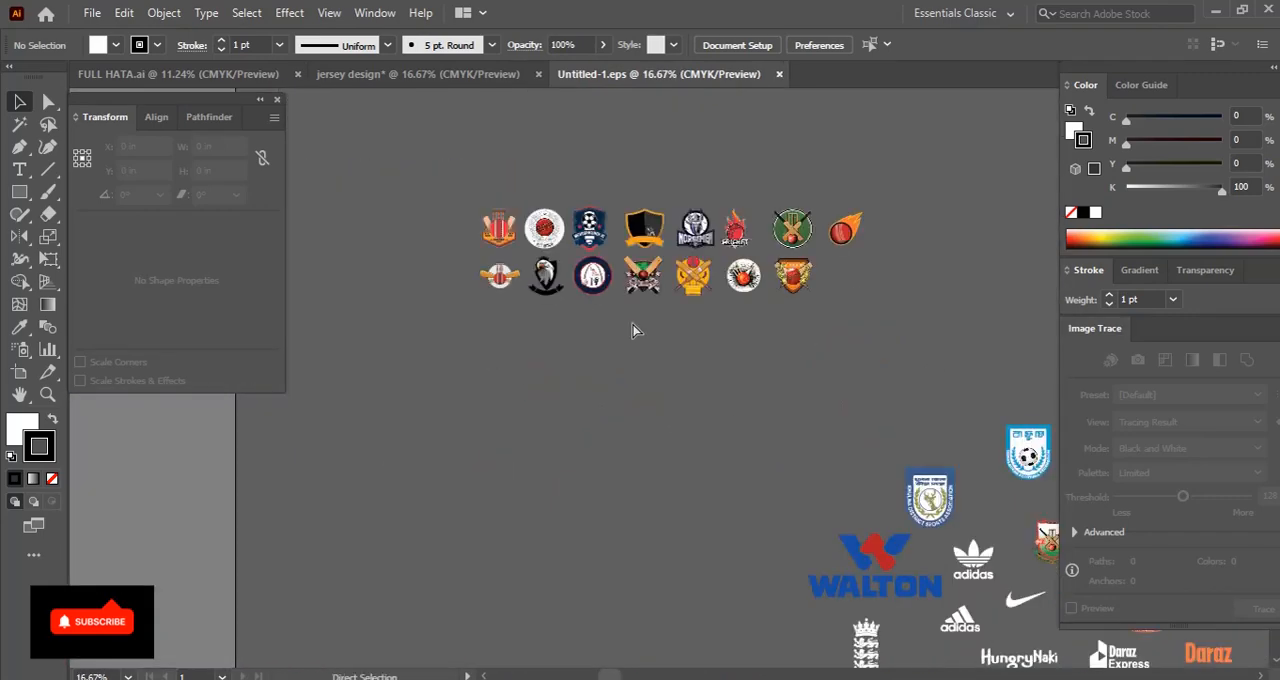
key("ctrl+plus")
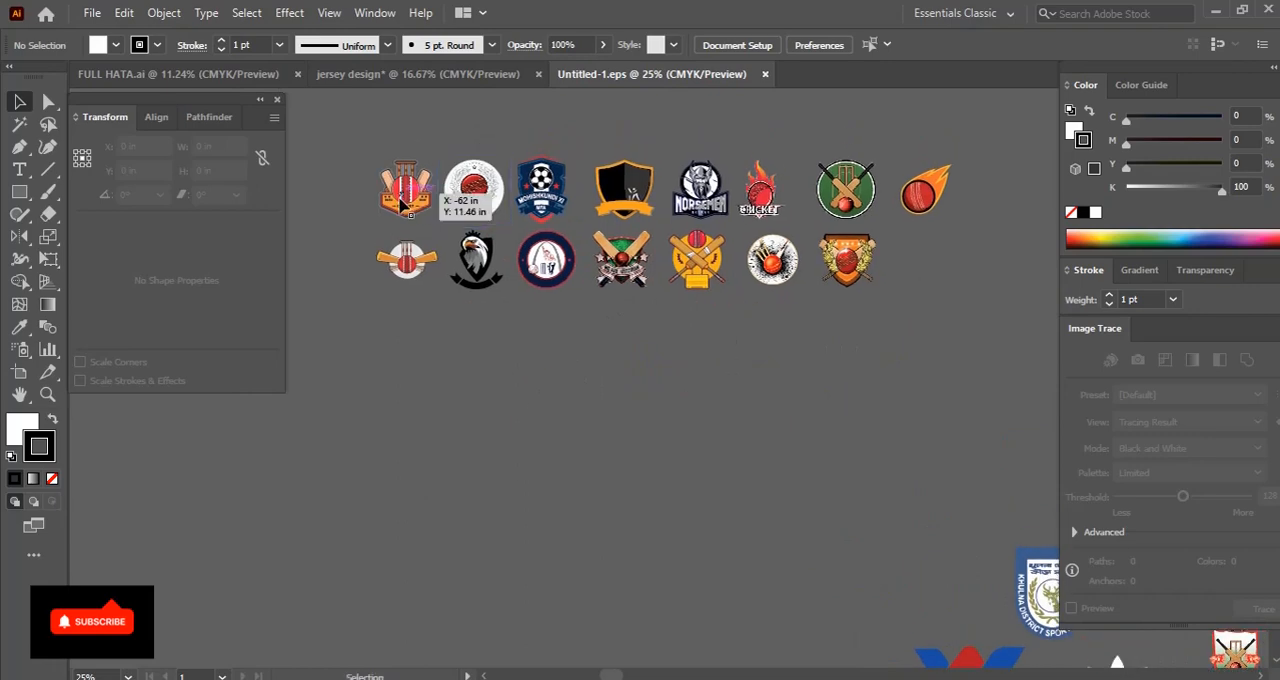
left_click(400, 203)
key("ctrl+w")
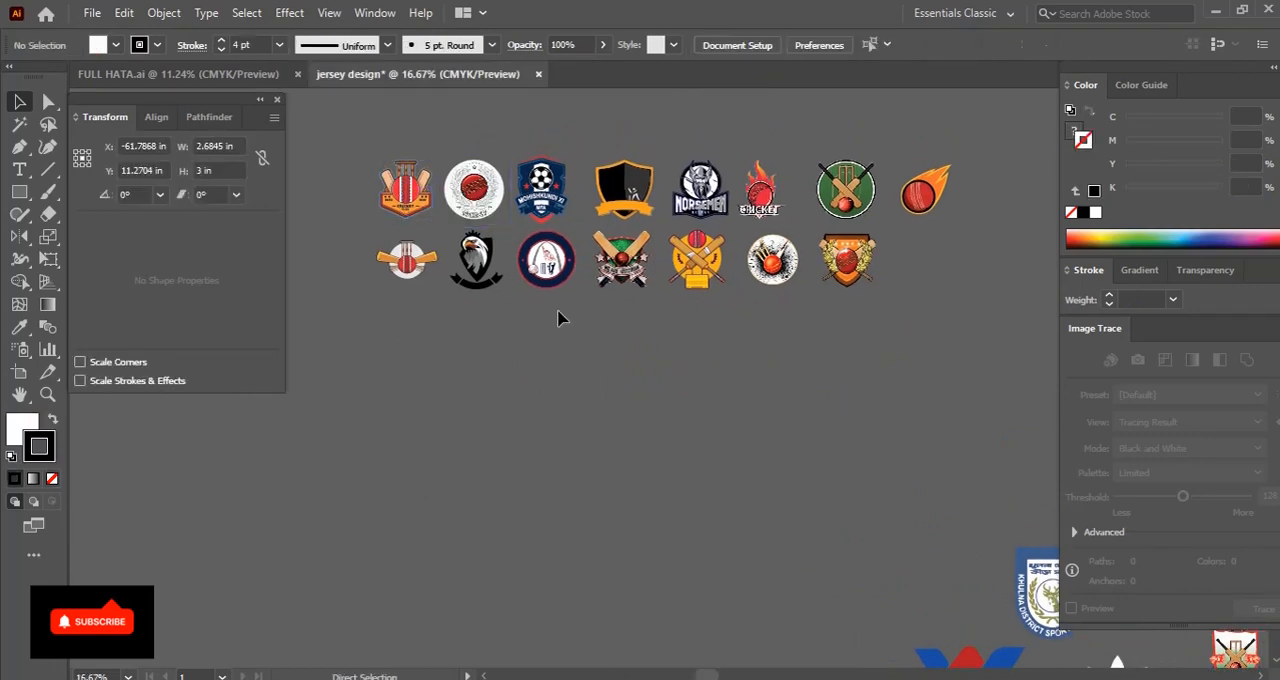
Paste the cricket badge into the jersey design and move it onto the upper checkered part of the left body
key("ctrl+plus")
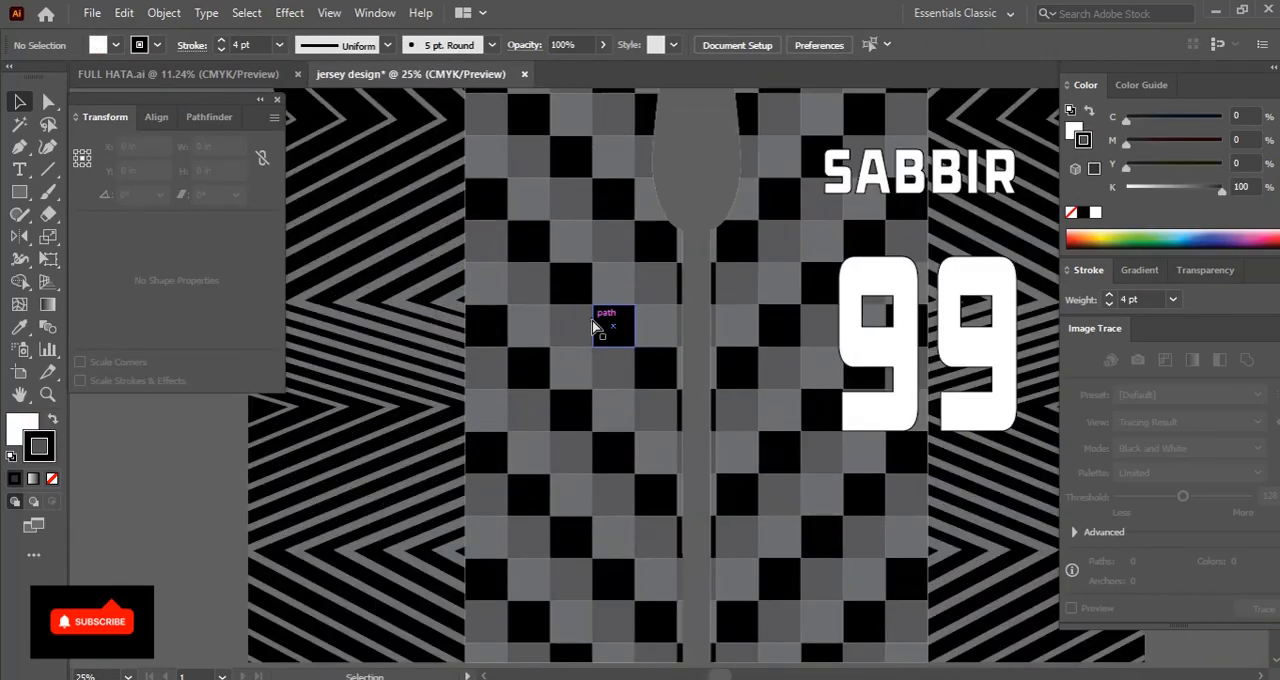
mouse_move(595, 286)
left_mouse_down()
mouse_move(626, 337)
mouse_move(661, 472)
left_mouse_up()
key("ctrl+v")
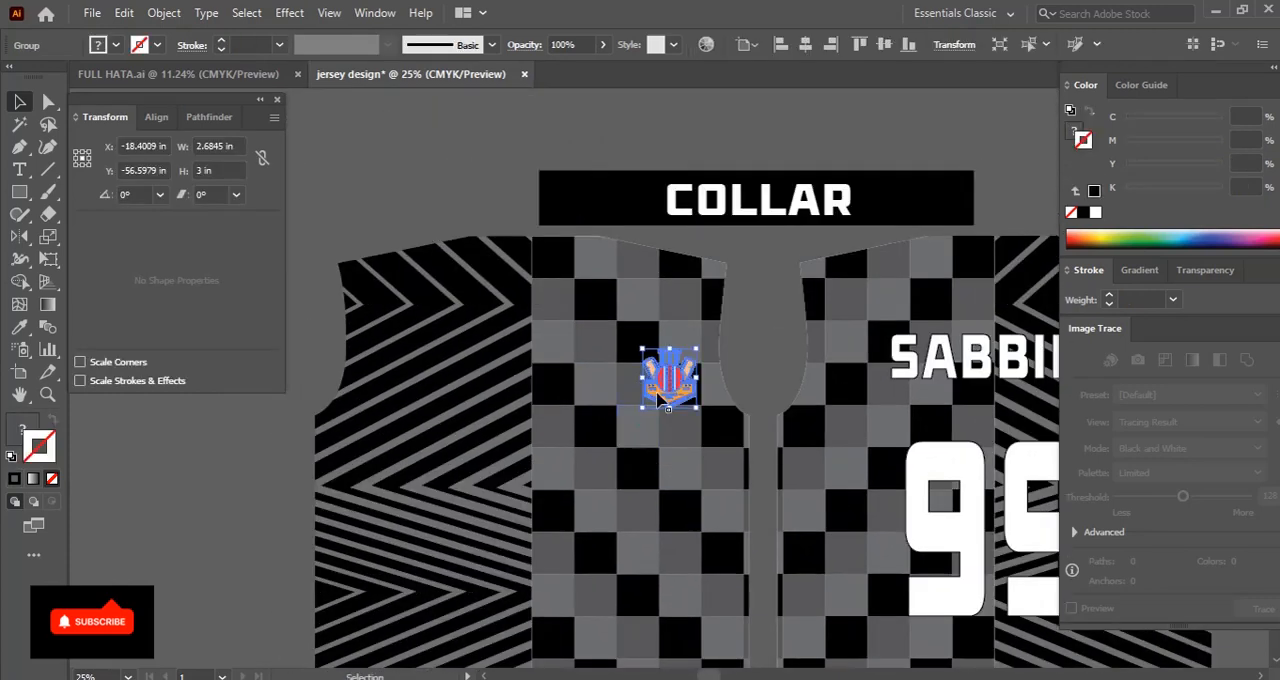
left_click_drag(646, 383, 569, 378)
key("ctrl+shift+a")
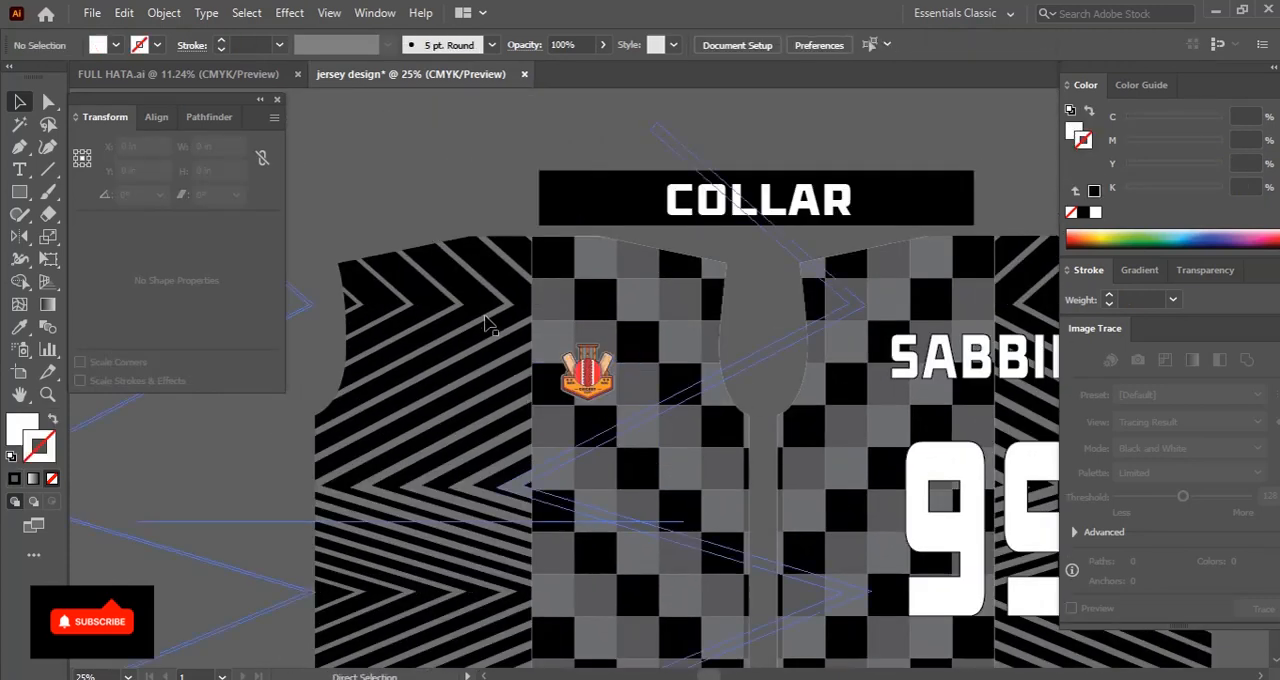
Create a white guide rectangle 5 in wide and 7 in high near the top of the left body
key("ctrl+minus")
key("ctrl+plus")
key("ctrl+plus")
left_click_drag(522, 344, 578, 455)
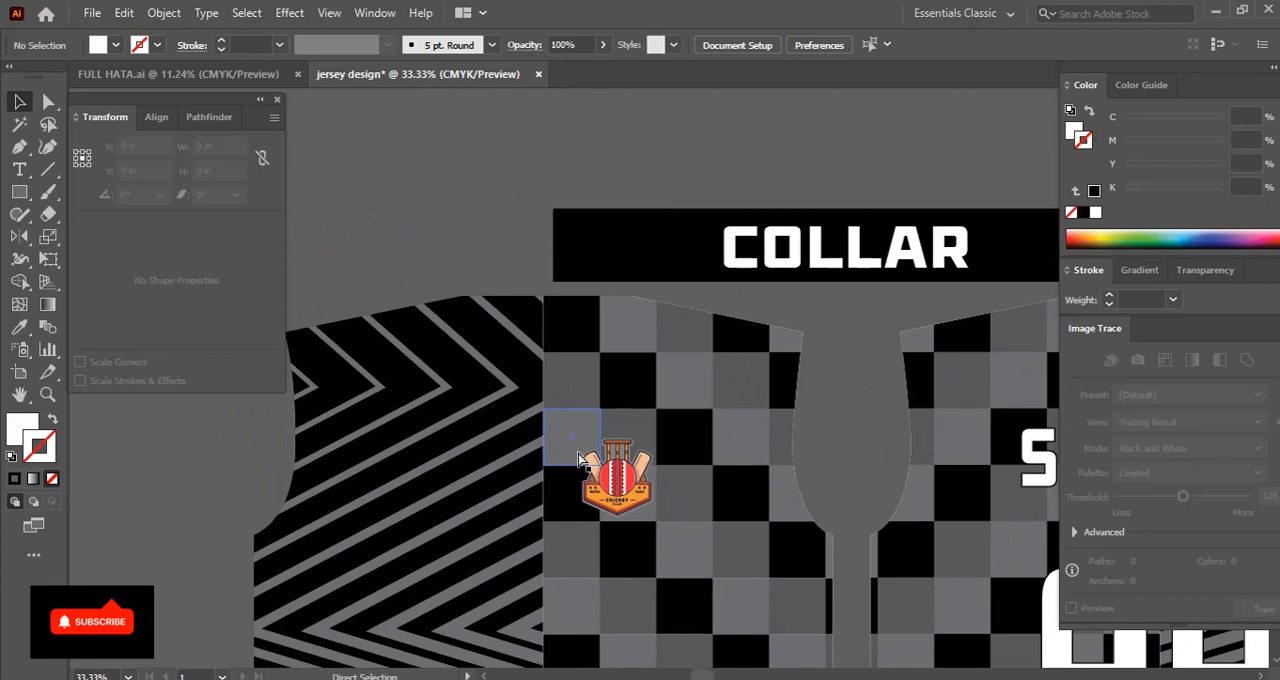
key("ctrl+plus")
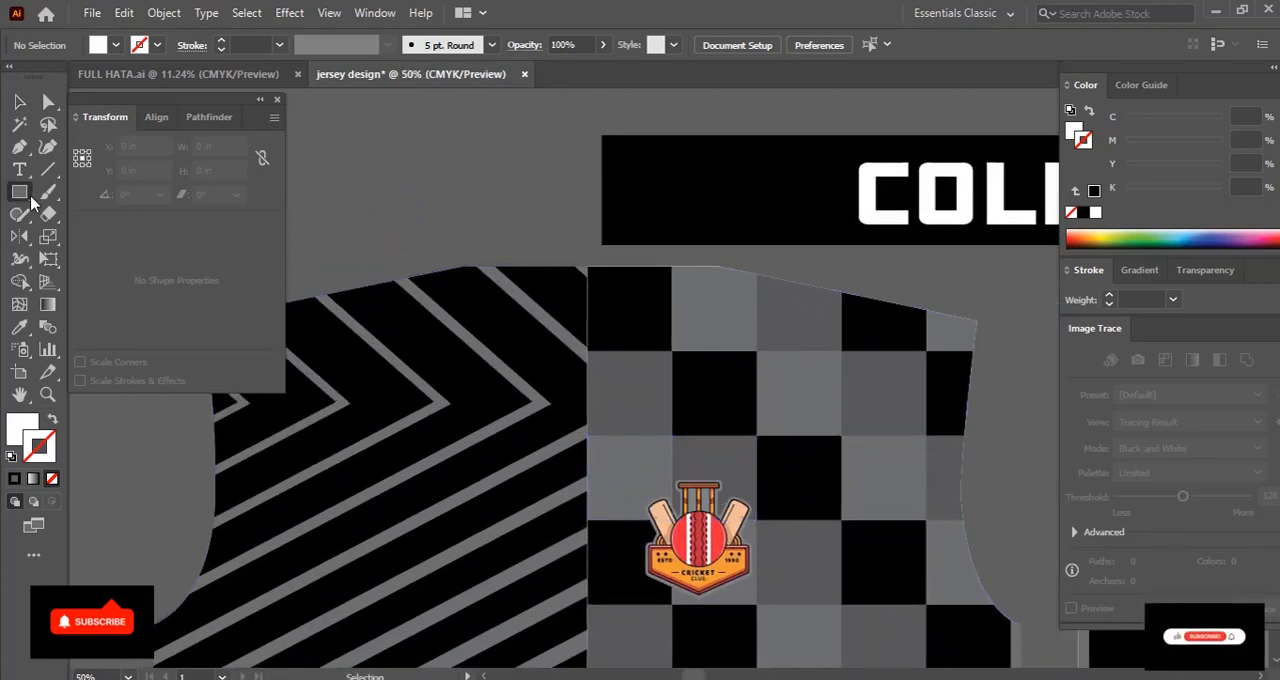
left_click(590, 400)
key("Tab")
type("7")
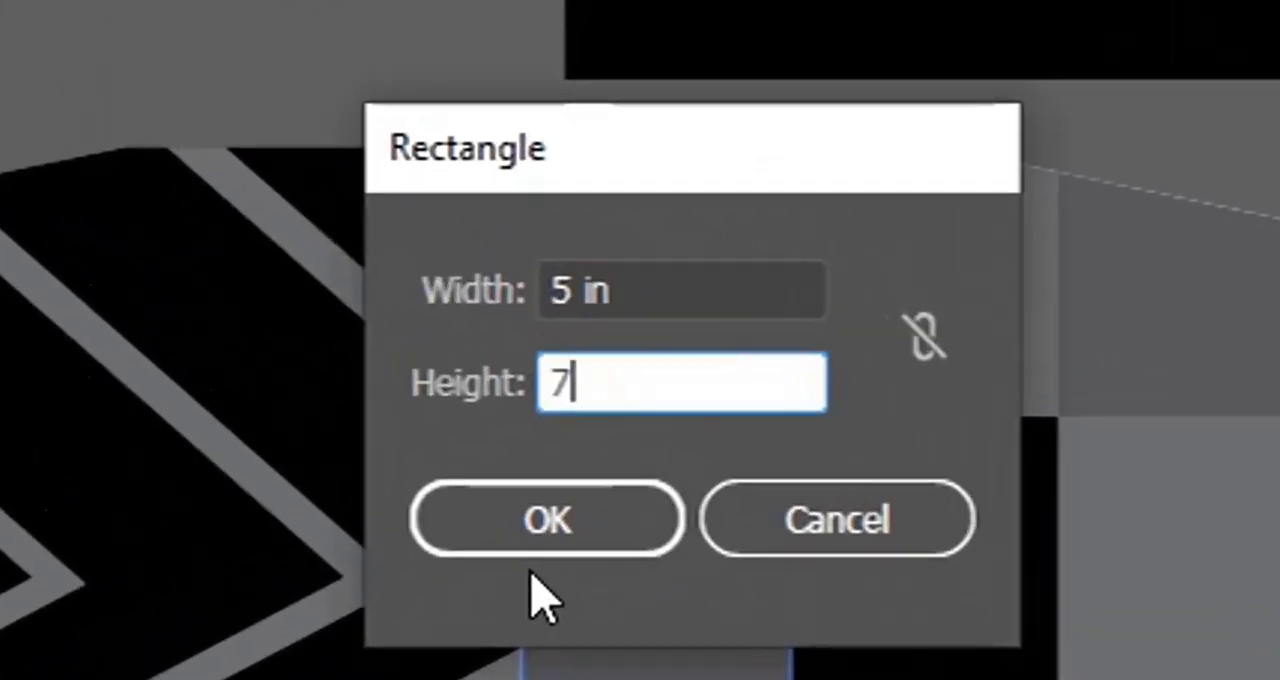
left_click(591, 382)
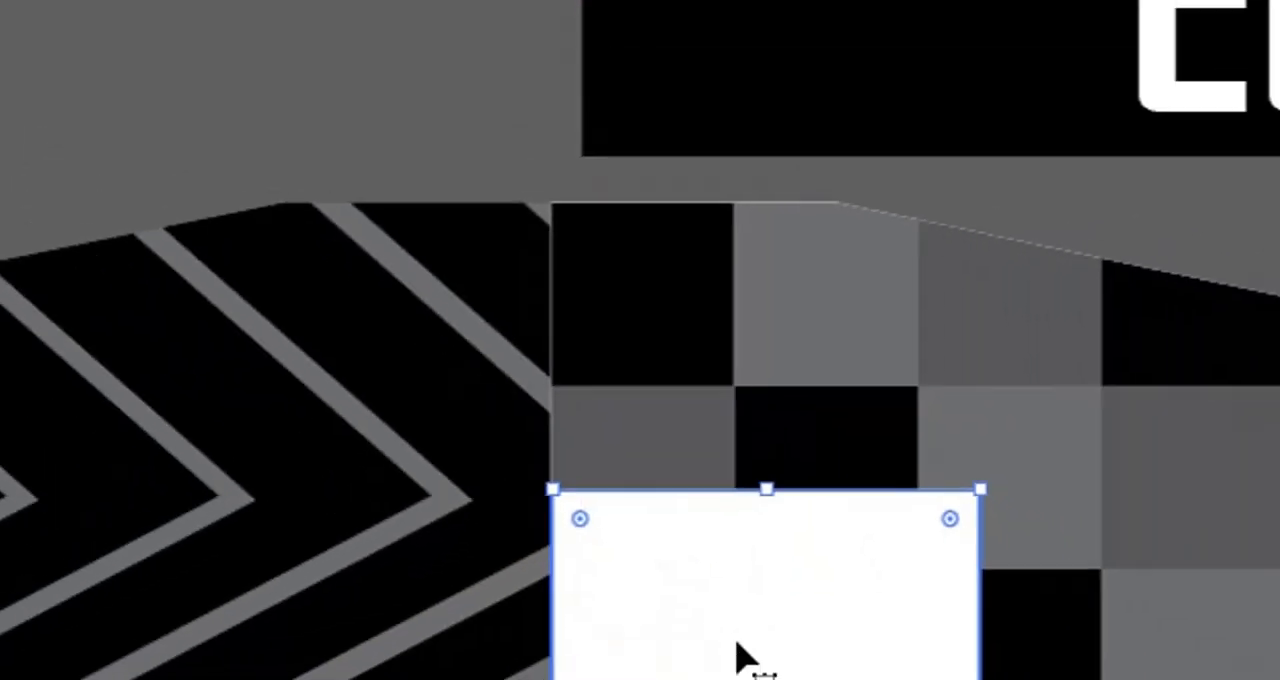
Align the guide rectangle with the left body's horizontal centre and top edge
left_click_drag(680, 485, 592, 346)
left_click_drag(500, 243, 523, 323)
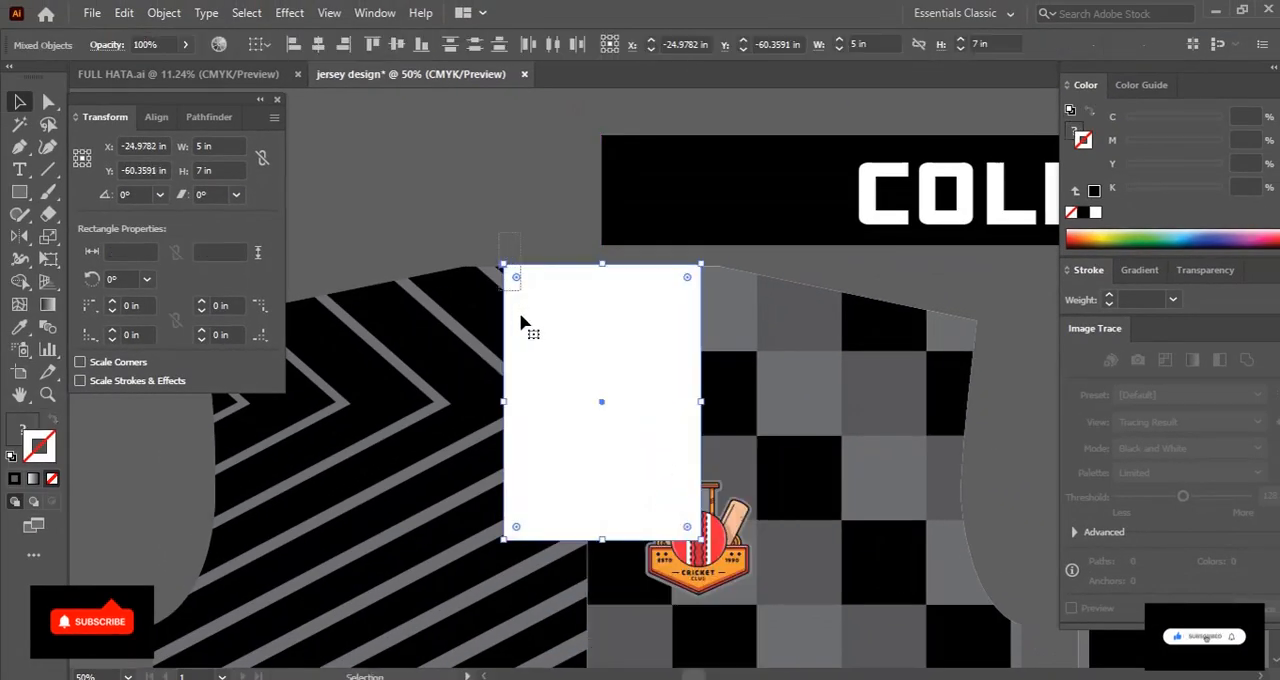
left_click(323, 48)
left_click(373, 45)
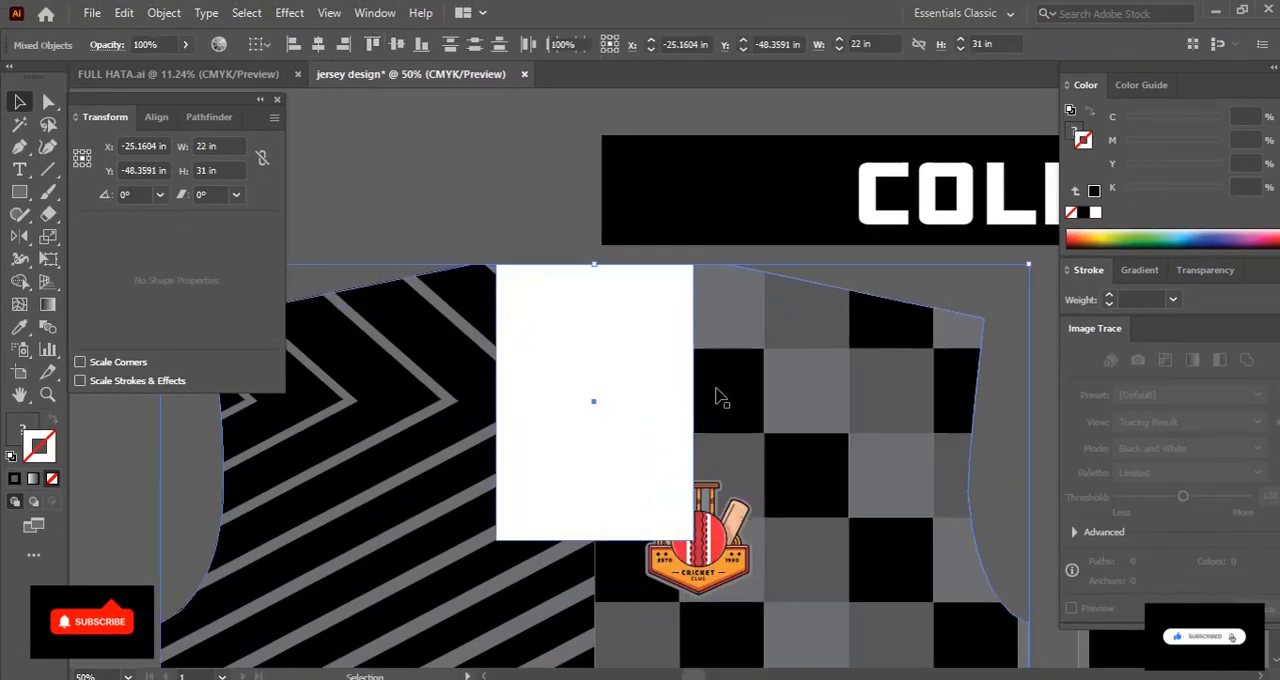
key("ctrl+2")
Place the cricket badge at the guide rectangle's lower right corner and delete the rectangle
left_click_drag(752, 432, 632, 206)
left_click_drag(592, 341, 634, 397)
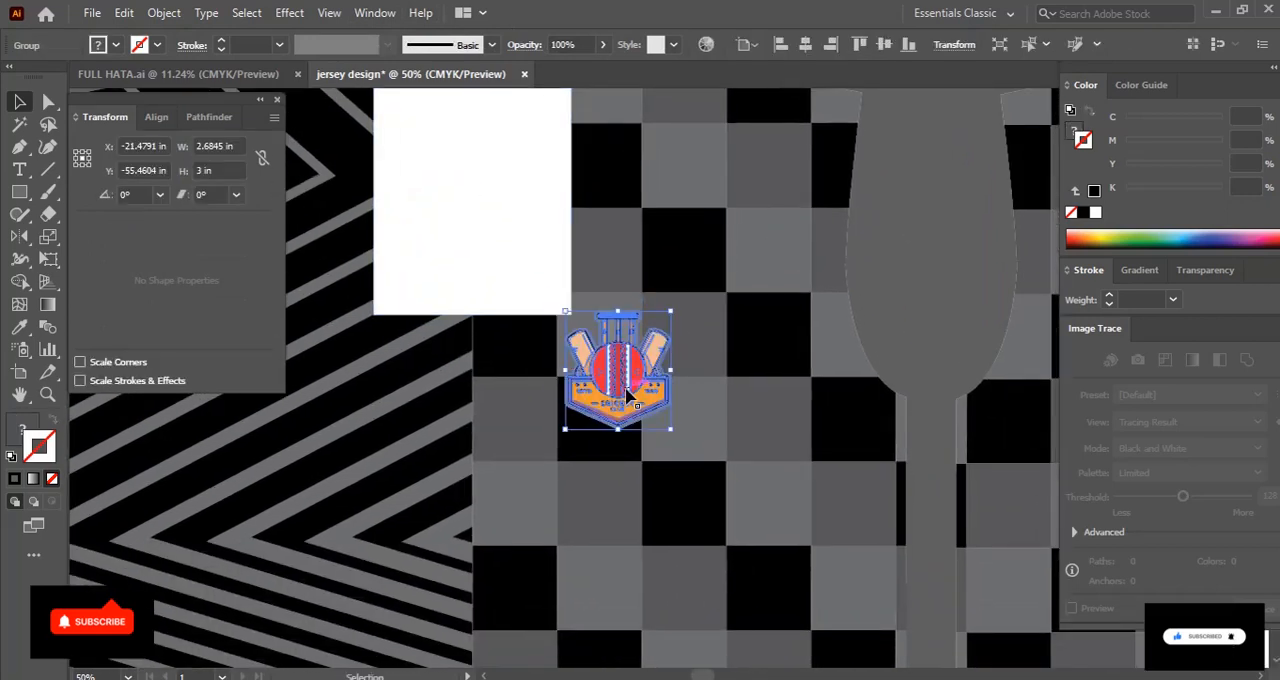
left_click(538, 212)
scroll(590, 255, "down", 2)
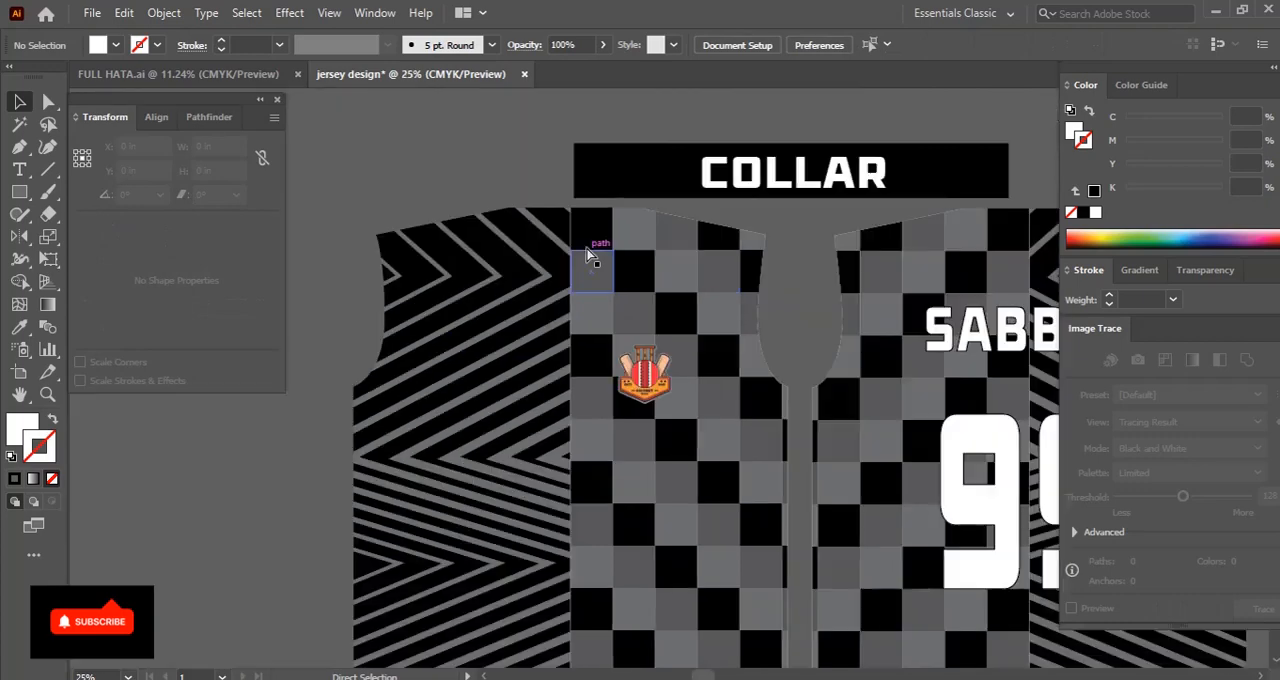
scroll(583, 257, "down", 3)
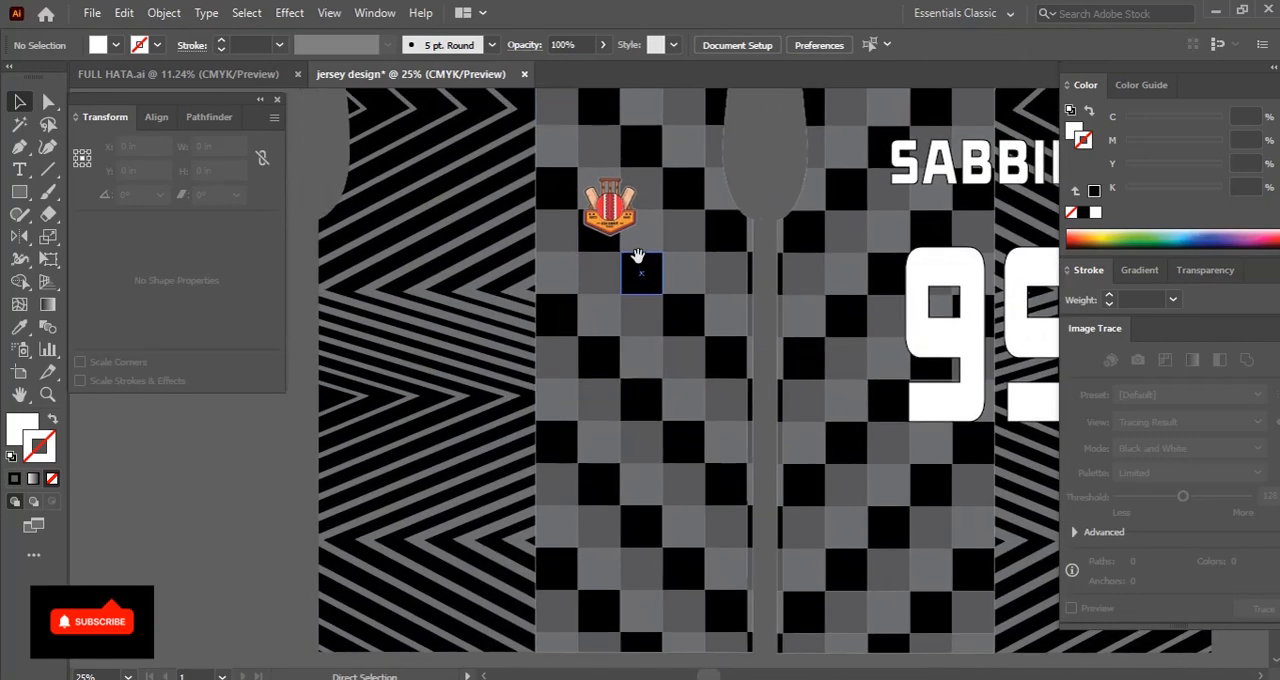
key("ctrl+minus")
left_click(590, 335)
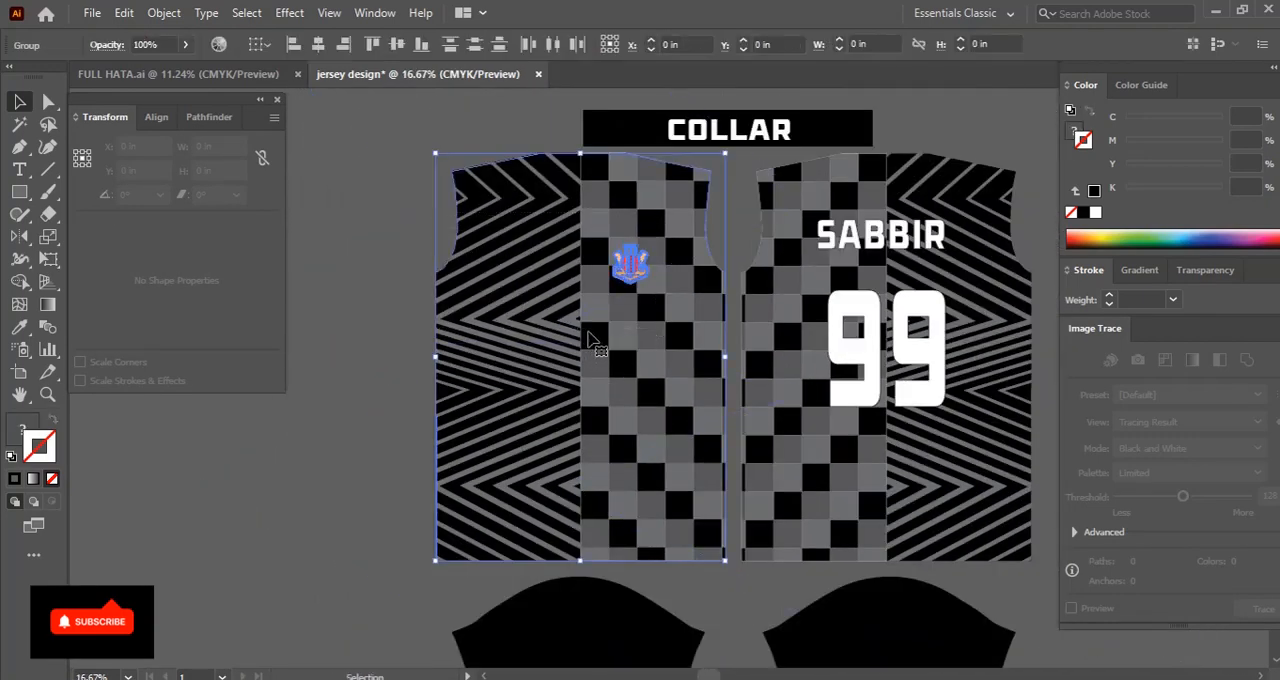
left_click(370, 388)
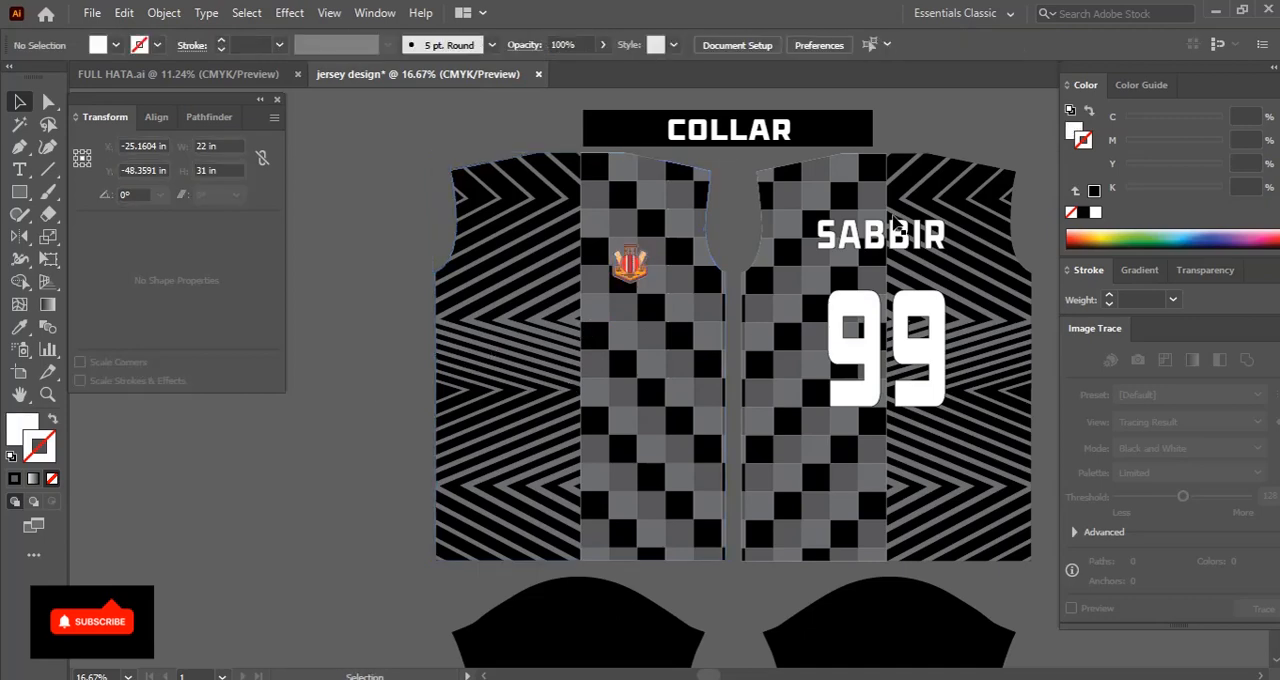
Duplicate the player's name text onto the left body below the badge and change it to TEAM NAME
left_click(884, 258)
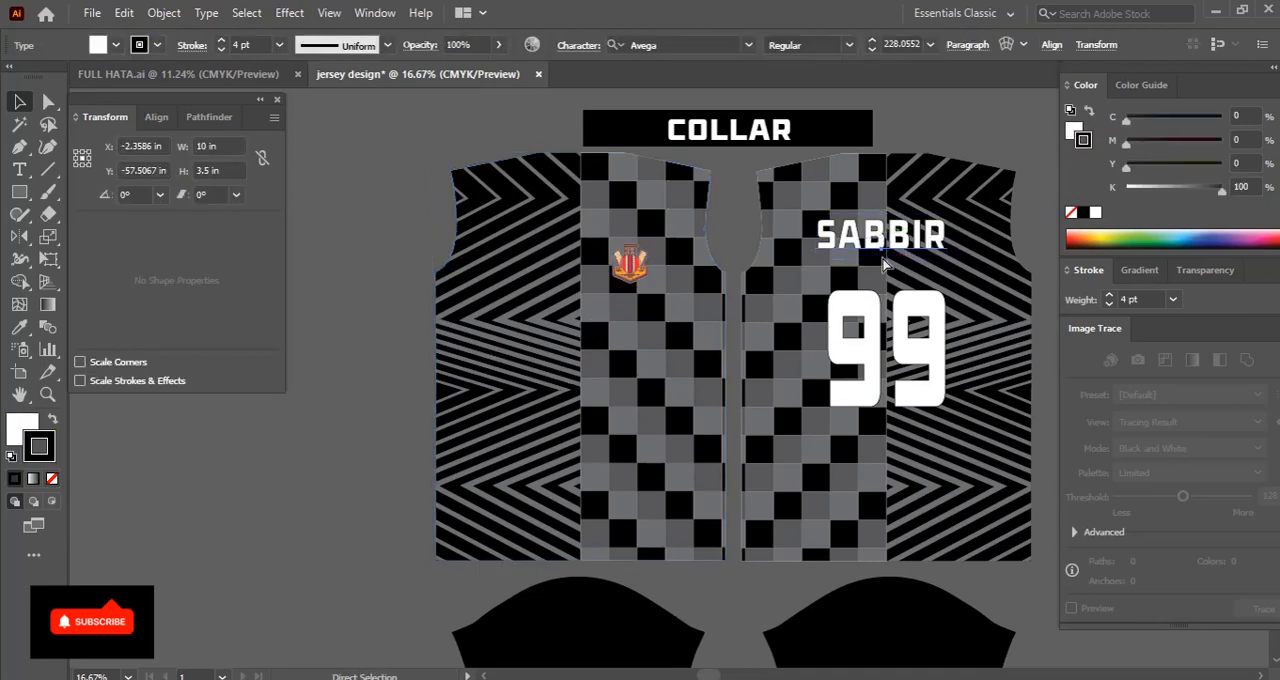
left_click(375, 380)
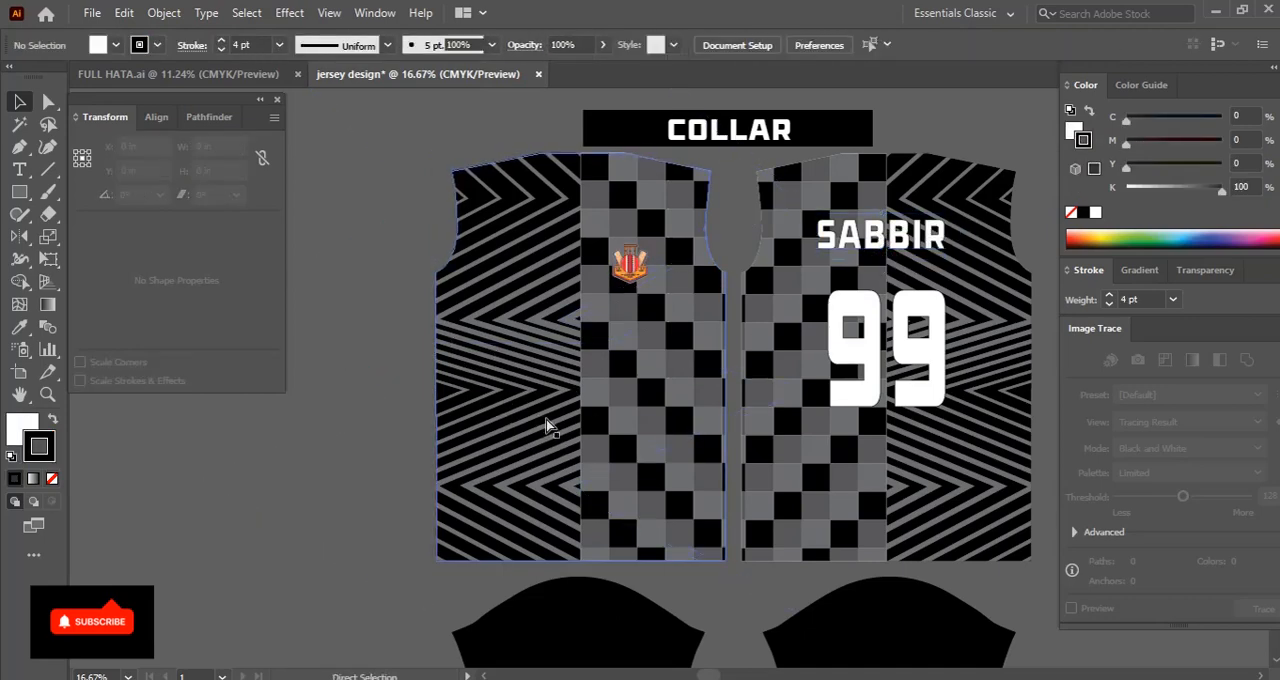
key("ctrl+v")
left_click_drag(653, 388, 586, 374)
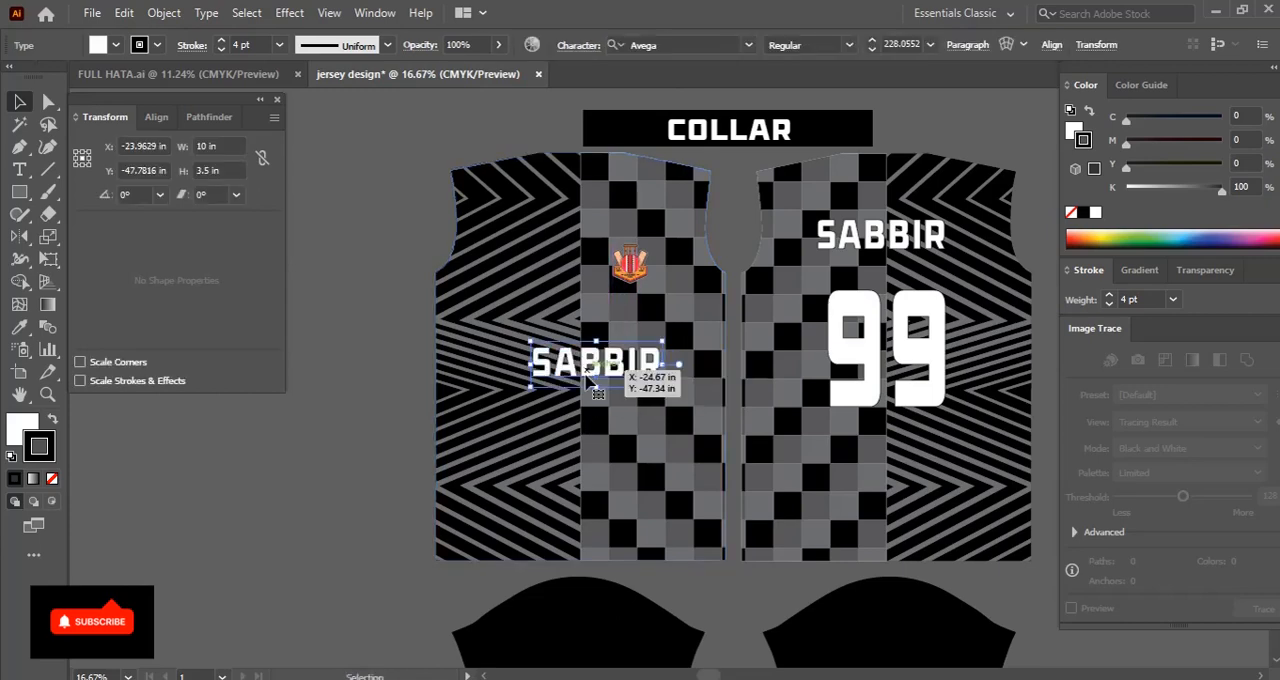
double_click(597, 372)
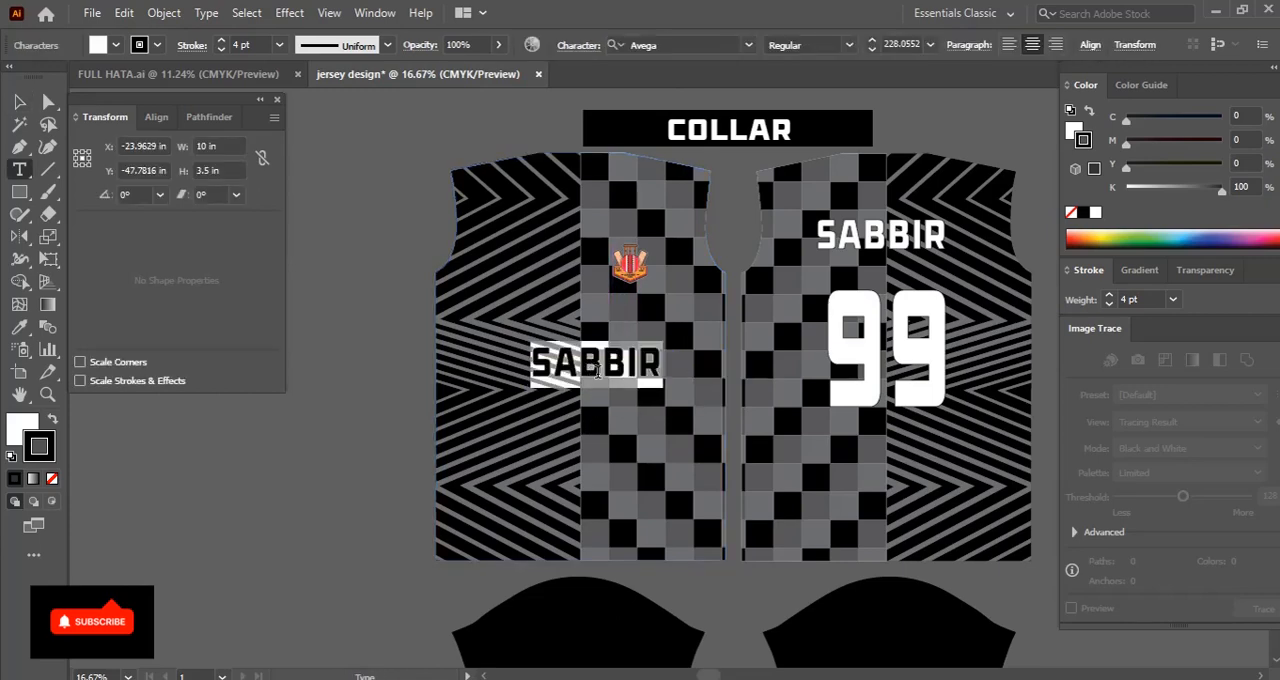
type("TEAM")
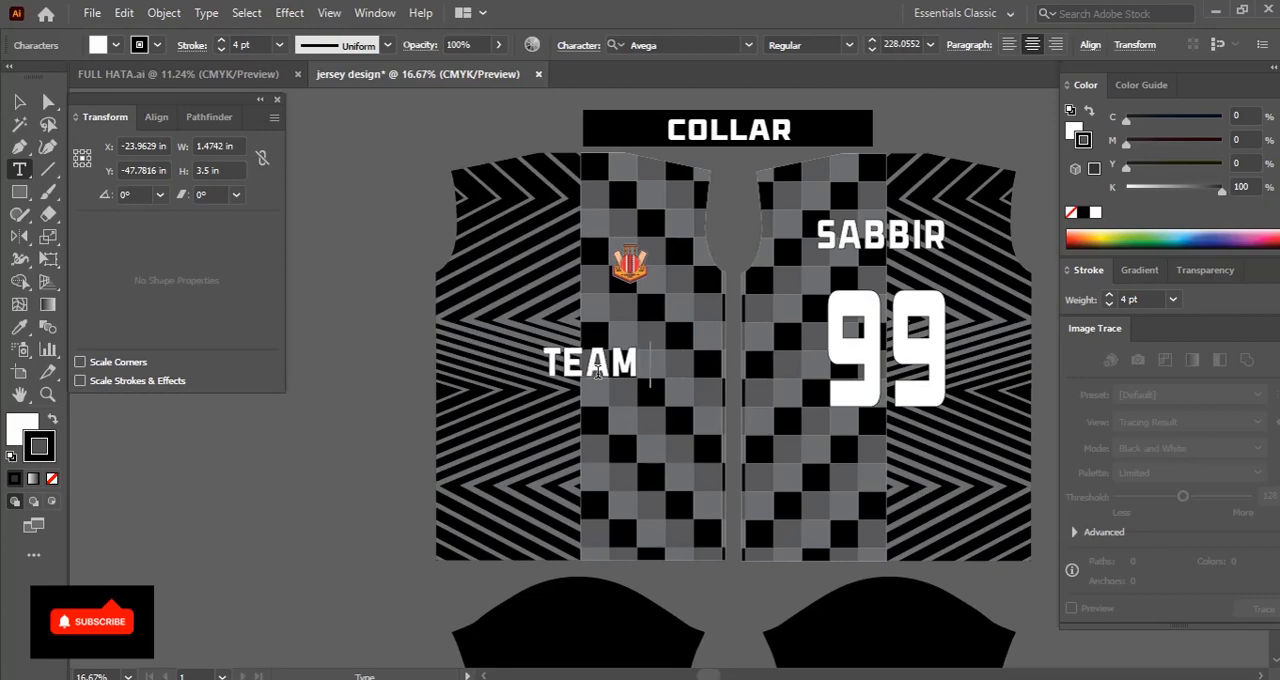
type("NAME")
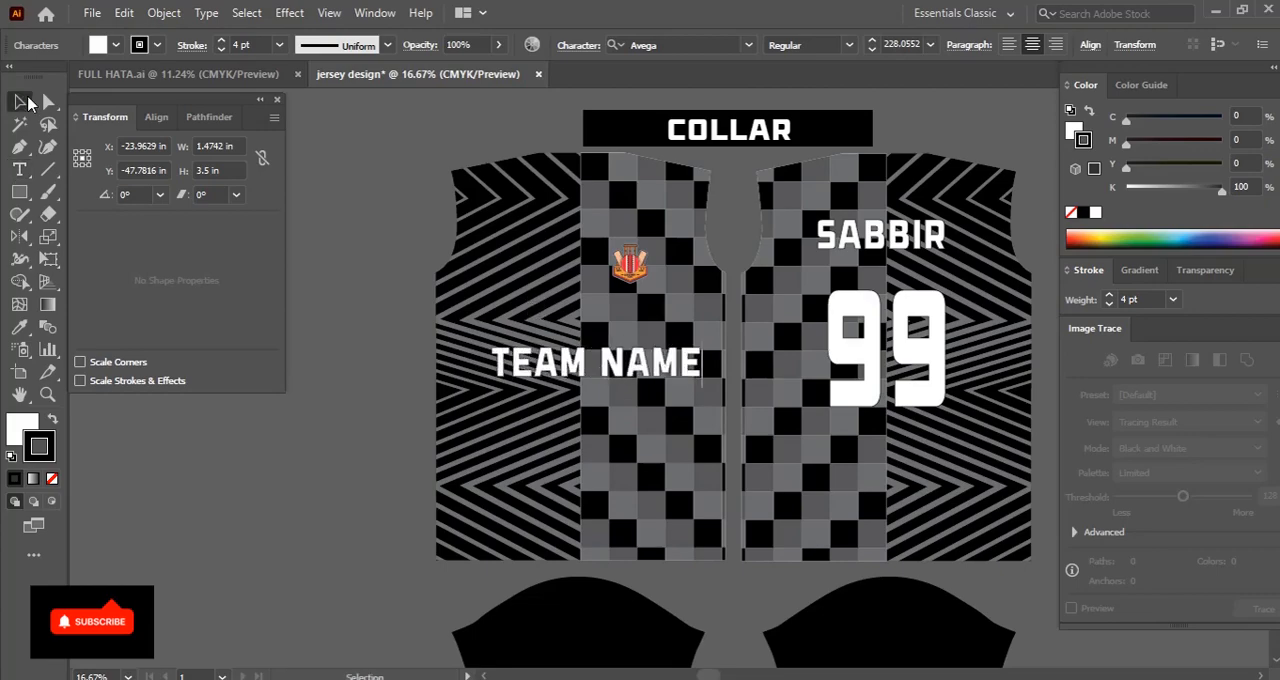
Set the TEAM NAME text's width to 14 in
left_click(214, 145)
type("14")
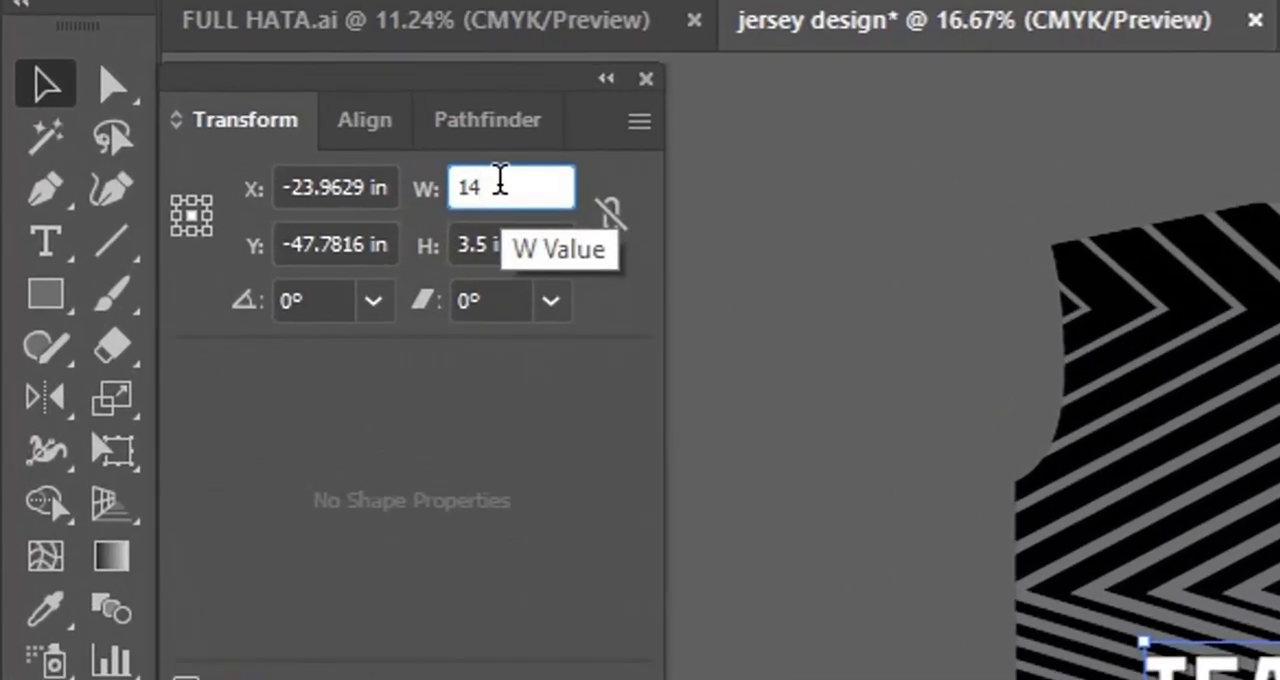
key("Tab")
left_click(908, 443)
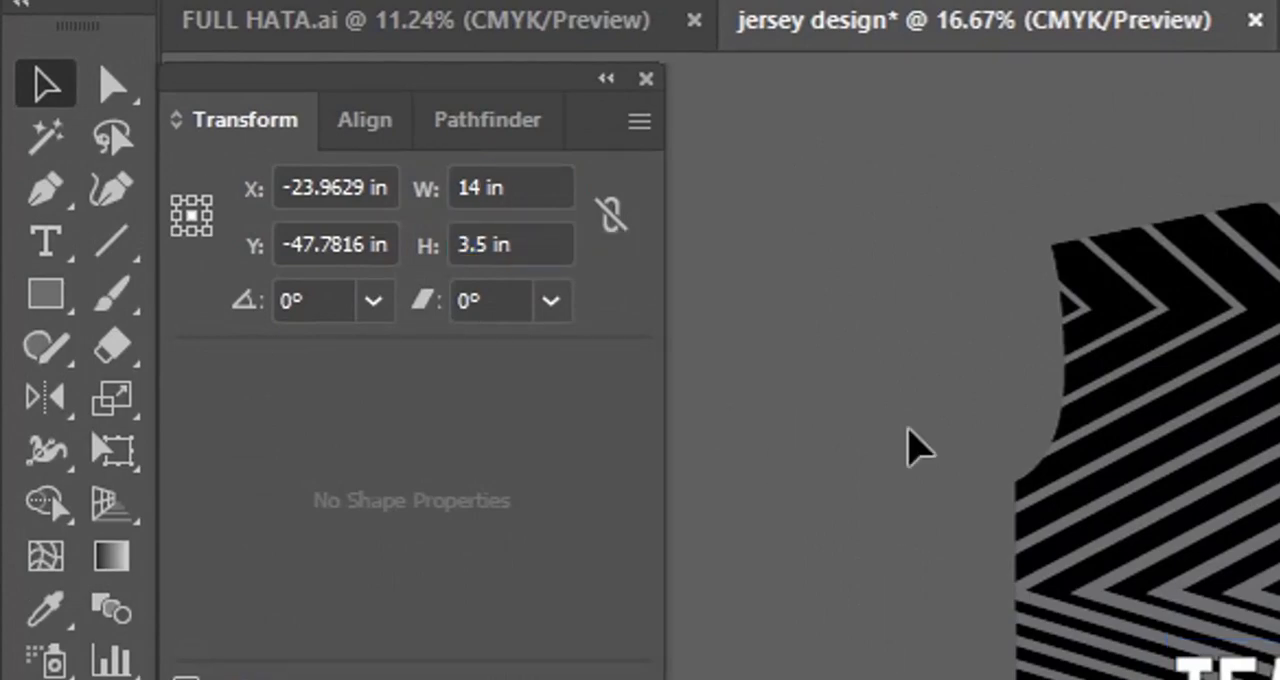
Centre the TEAM NAME text horizontally on the left body
left_click(632, 208)
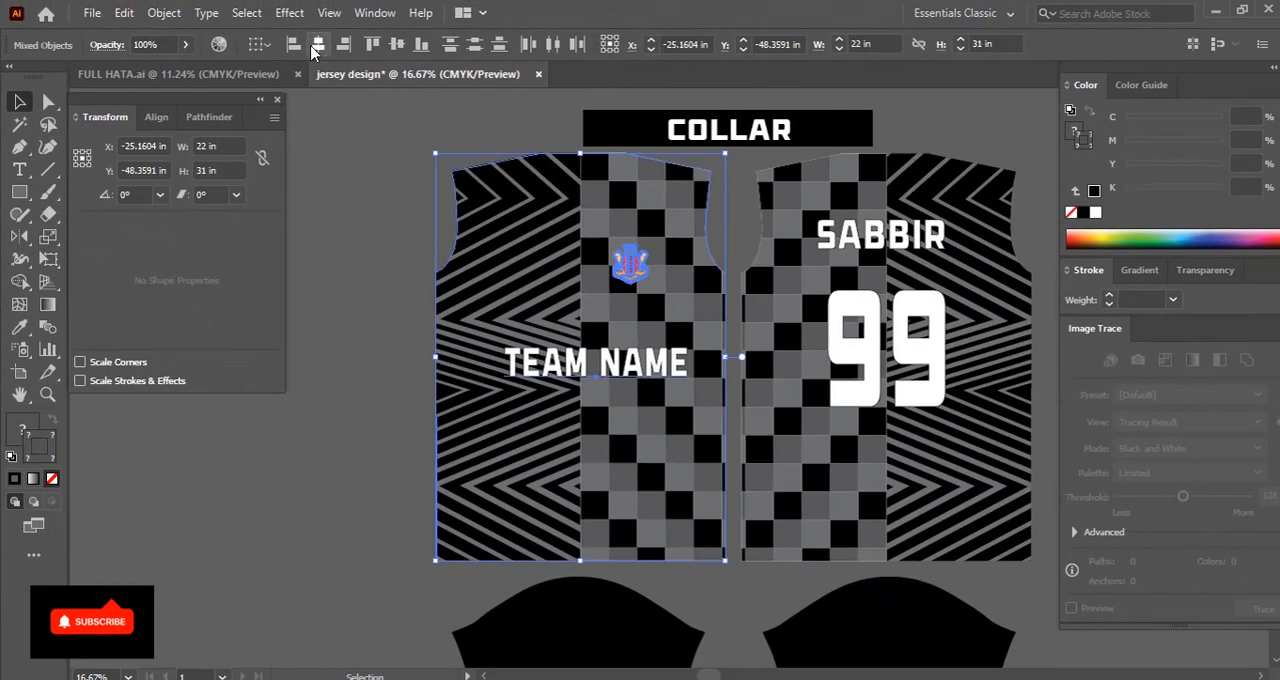
left_click(313, 47)
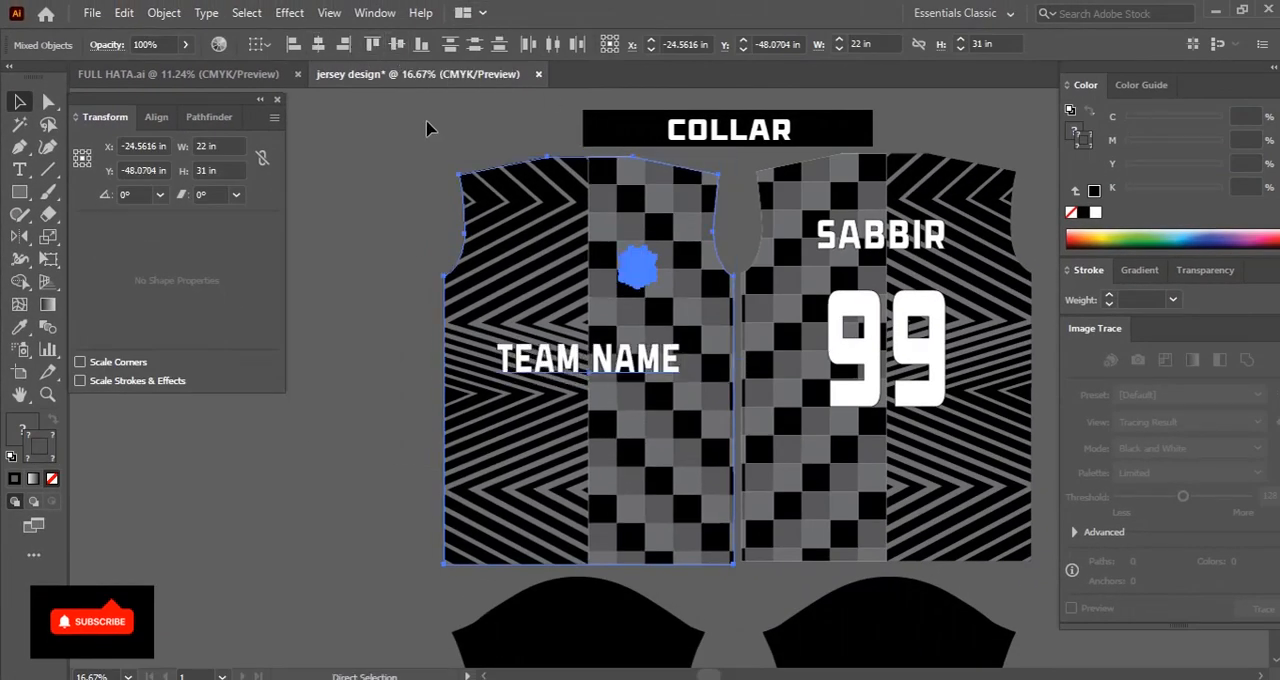
key("v")
left_click(415, 292)
Align the left body artwork and the sleeve below it on their horizontal centres
scroll(365, 221, "down", 3)
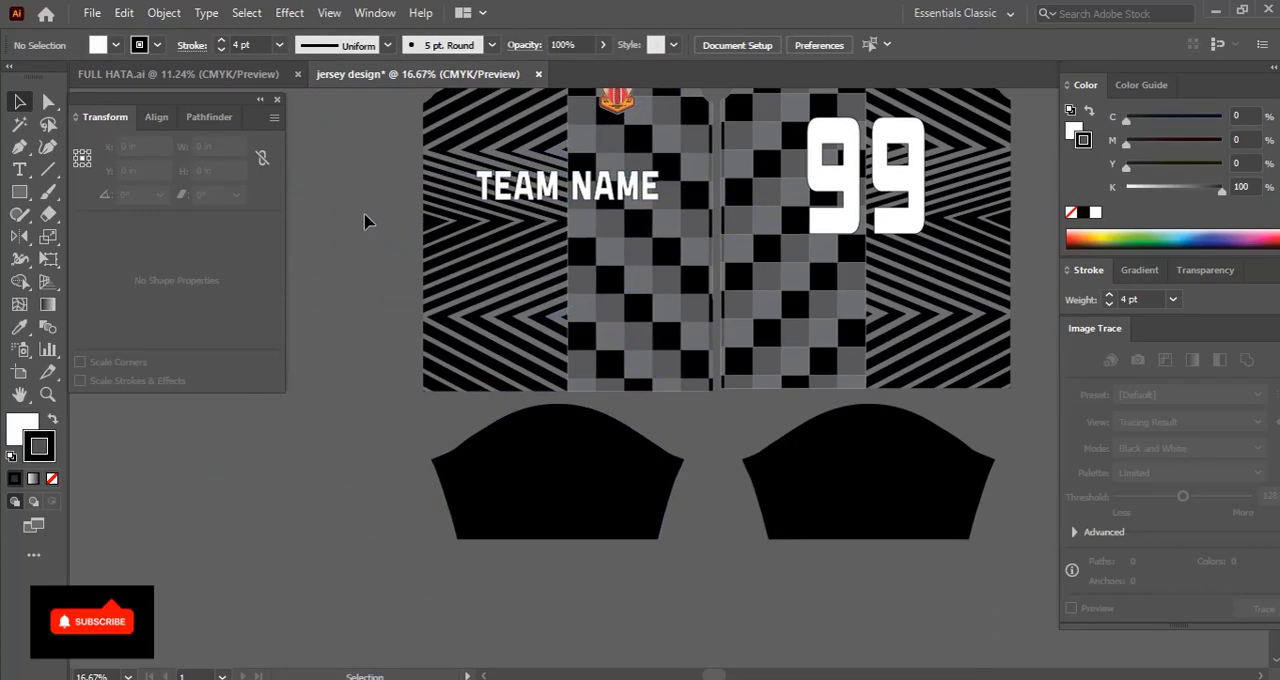
left_click_drag(610, 591, 610, 591)
left_click(318, 46)
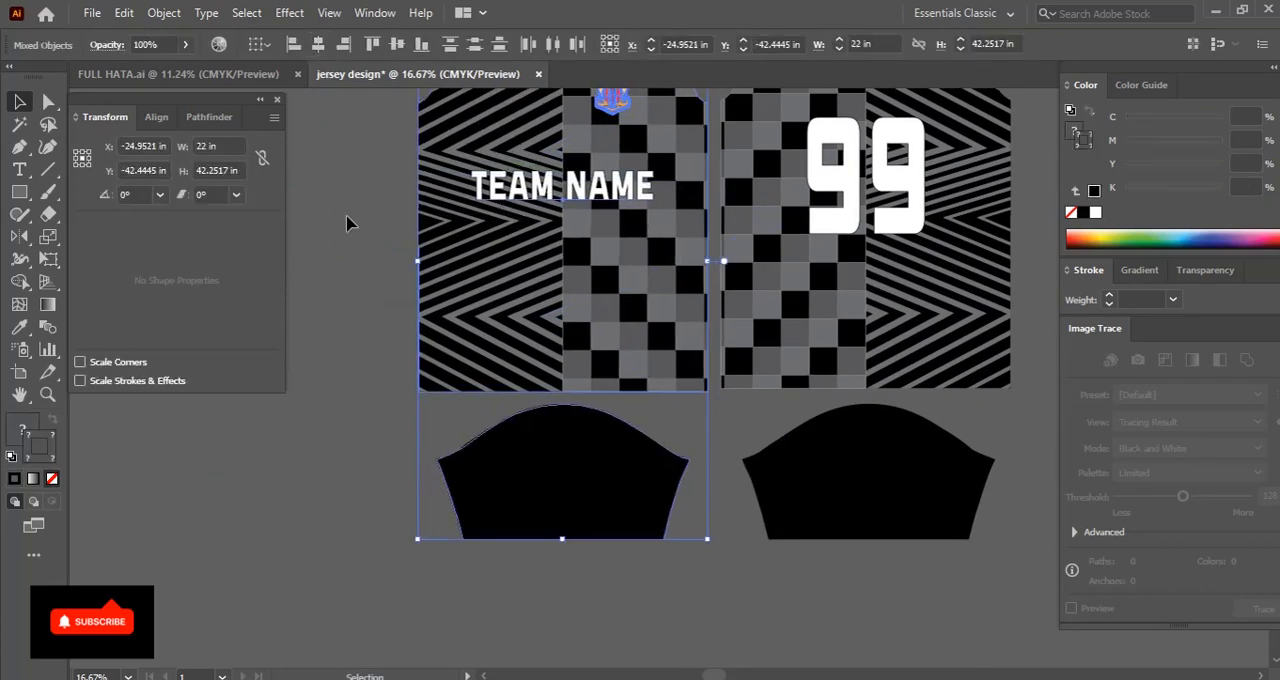
left_click(351, 221)
Move the complete jersey design onto the white artboard
left_click_drag(708, 268, 617, 383)
scroll(620, 392, "down", 4)
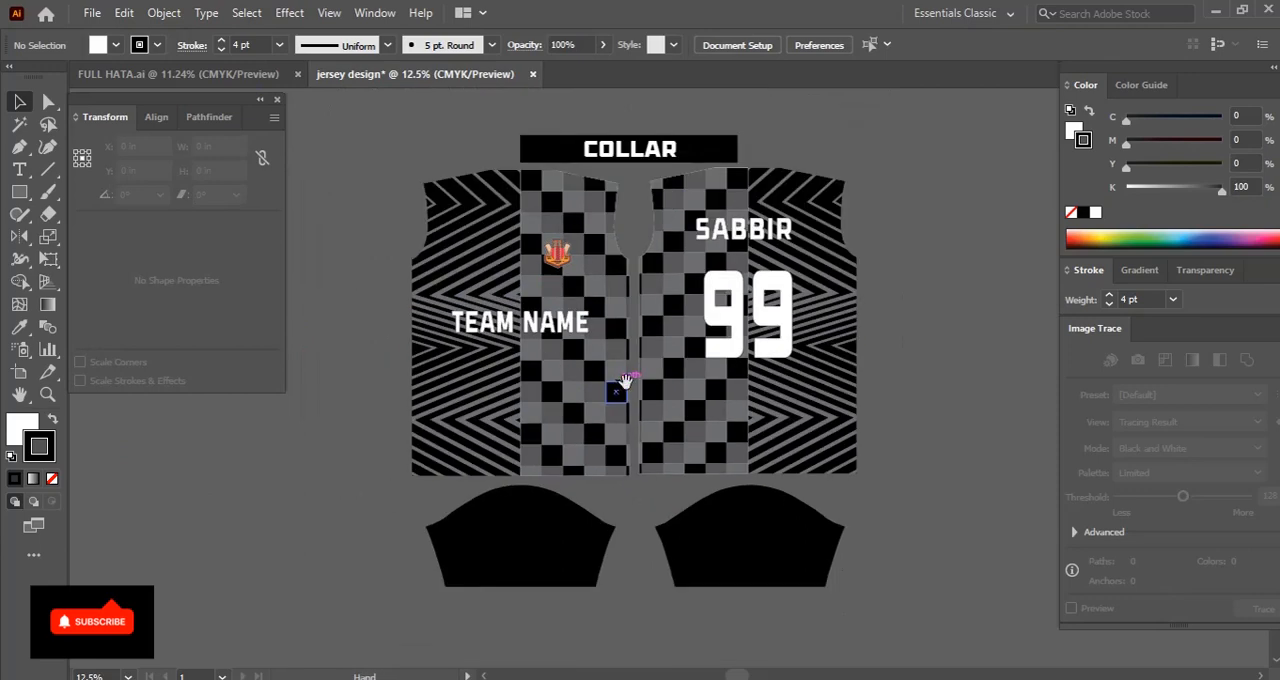
left_click_drag(536, 281, 537, 248)
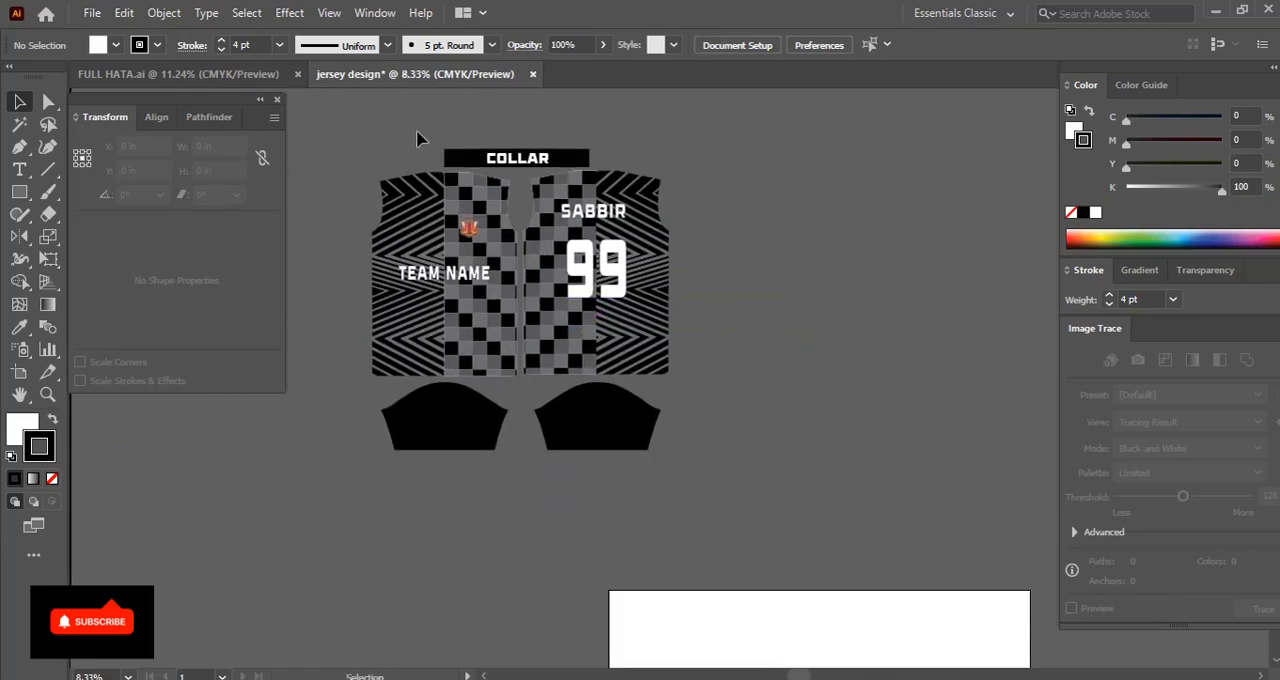
left_click_drag(621, 447, 630, 478)
left_click_drag(589, 397, 888, 598)
left_click_drag(824, 505, 688, 361)
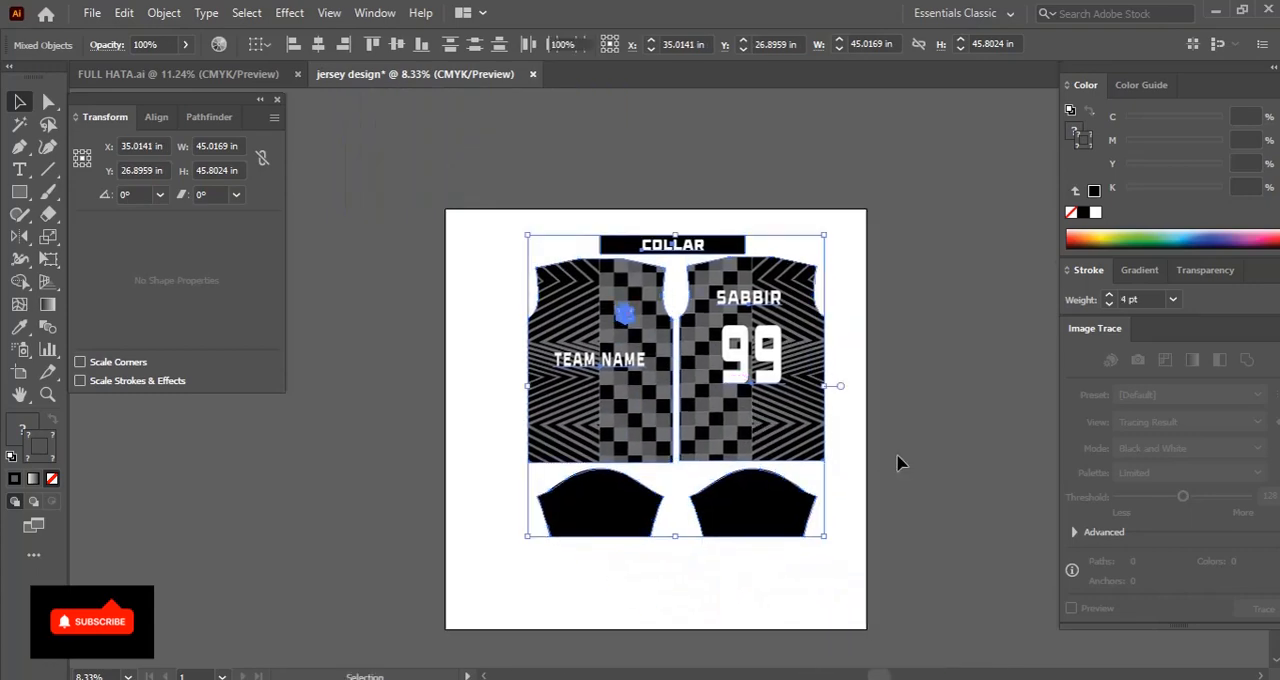
left_click(897, 457)
Open the logo file Untitled-1.eps and copy the orange cricket badge from its logo collection
key("ctrl+plus")
left_click_drag(839, 437, 823, 317)
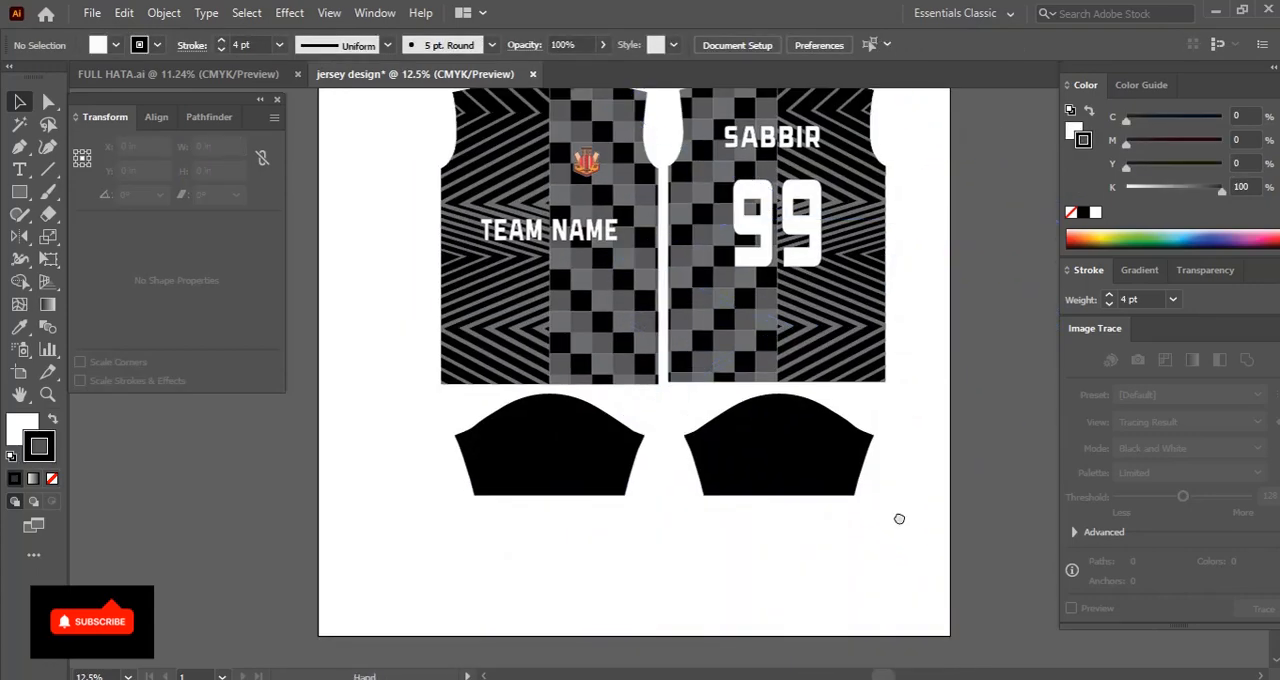
left_click_drag(899, 517, 893, 531)
key("ctrl+o")
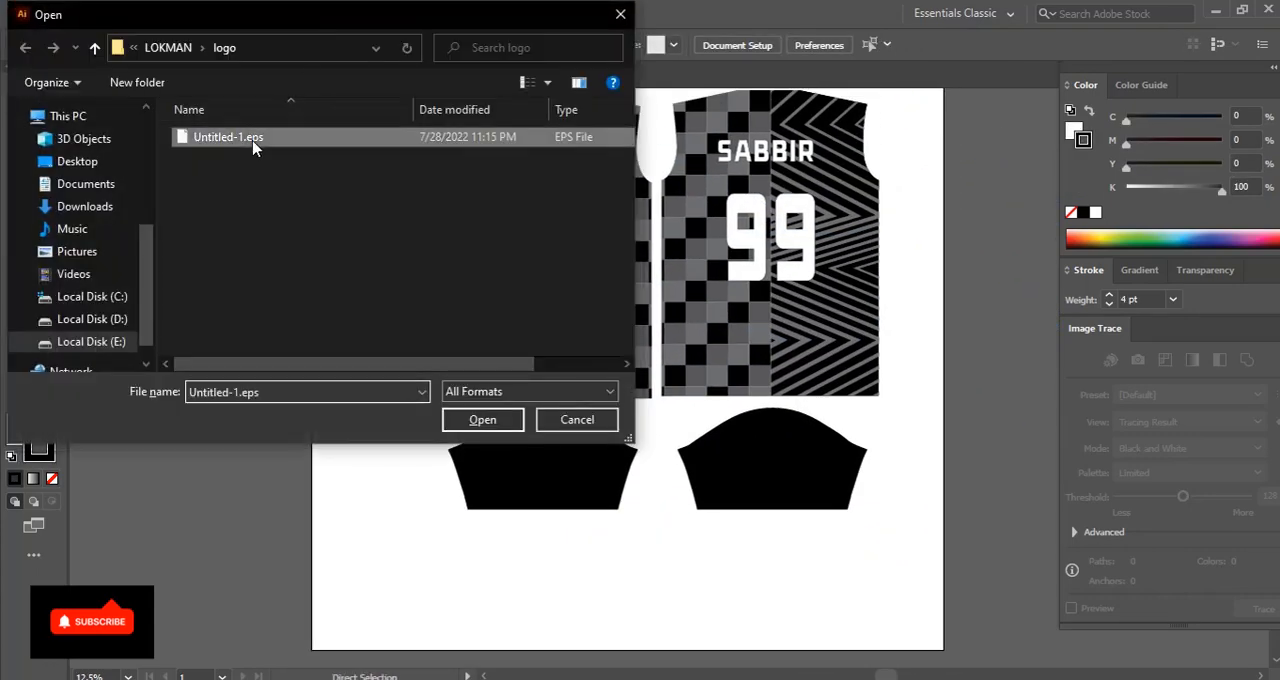
double_click(257, 145)
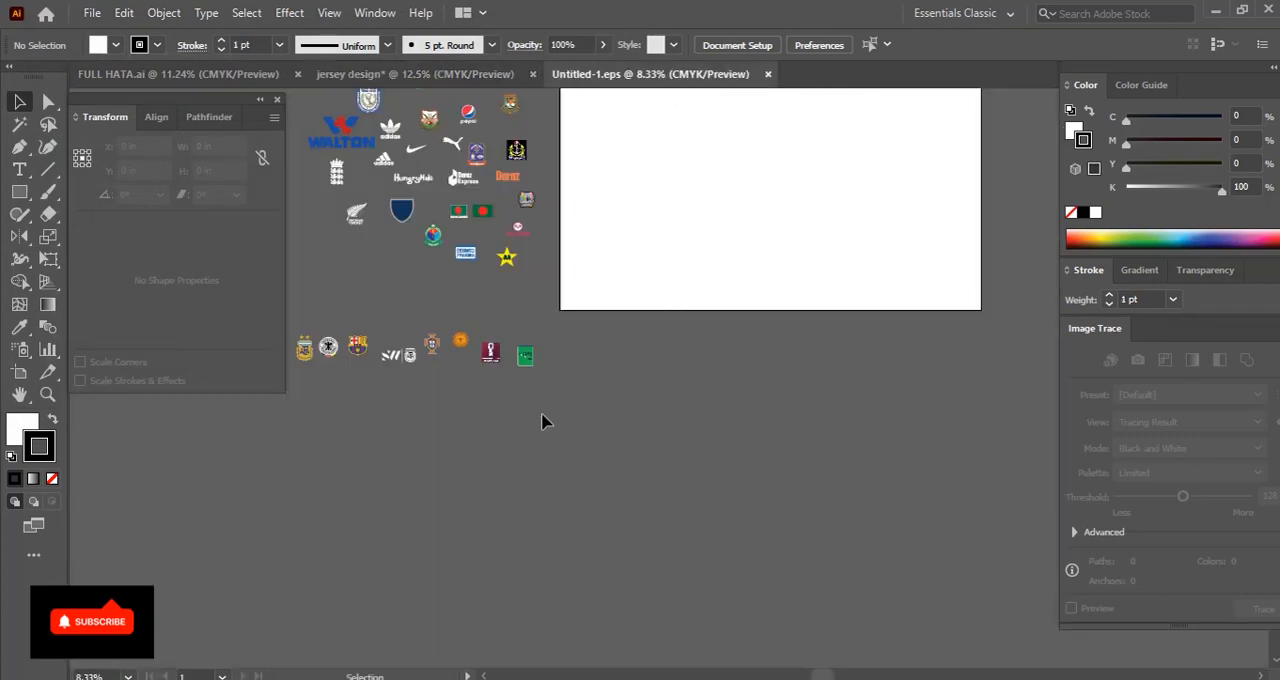
left_click_drag(543, 420, 647, 495)
left_click_drag(532, 299, 618, 519)
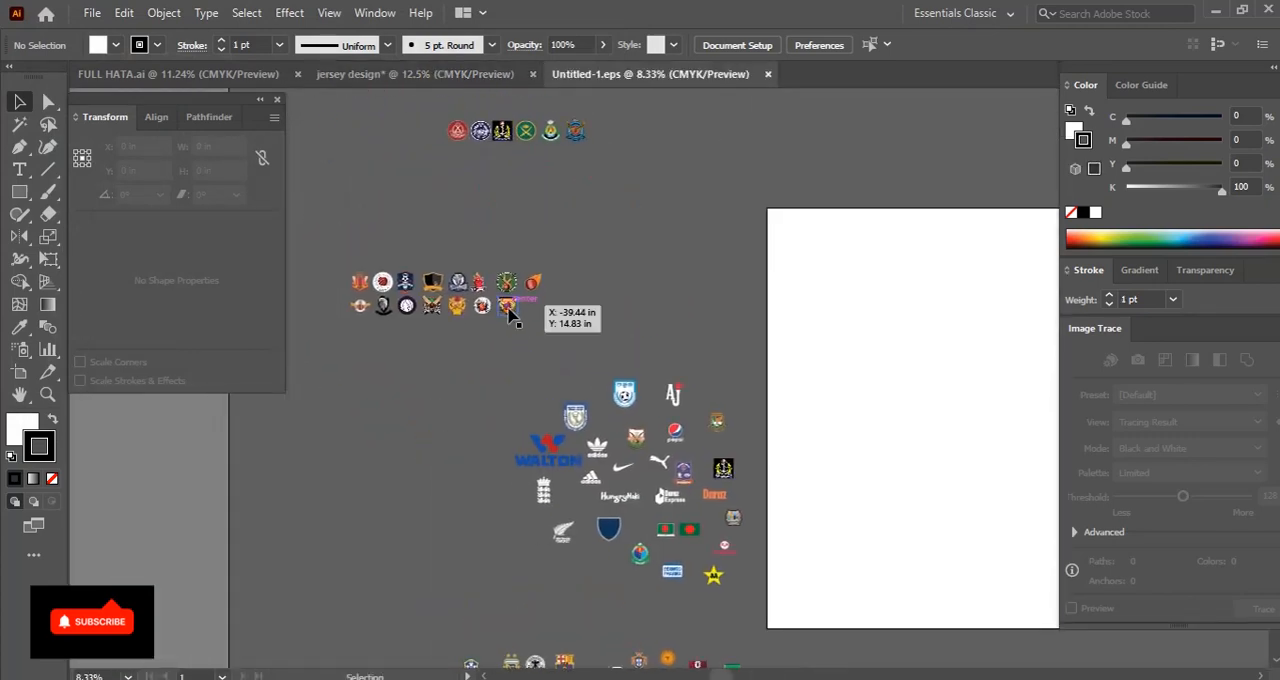
left_click_drag(510, 313, 574, 344)
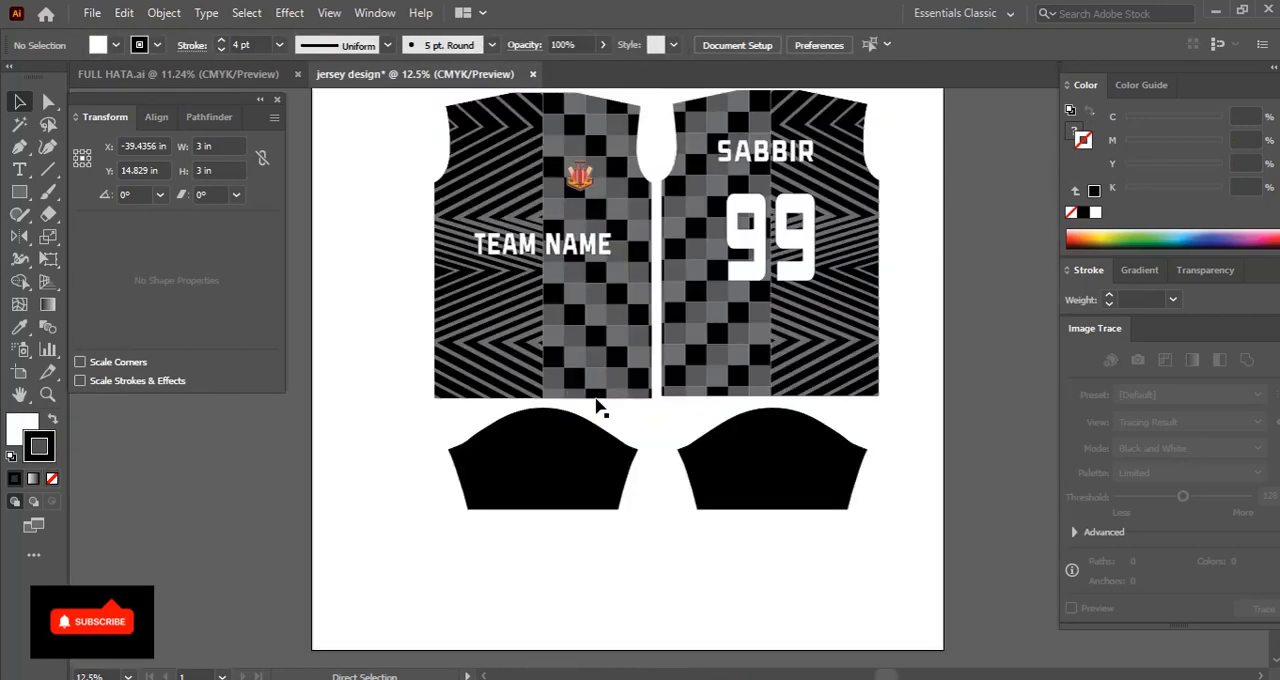
Paste the orange cricket badge onto the upper middle of the right sleeve in the jersey design
left_click_drag(761, 471, 705, 399)
scroll(705, 403, "up", 3)
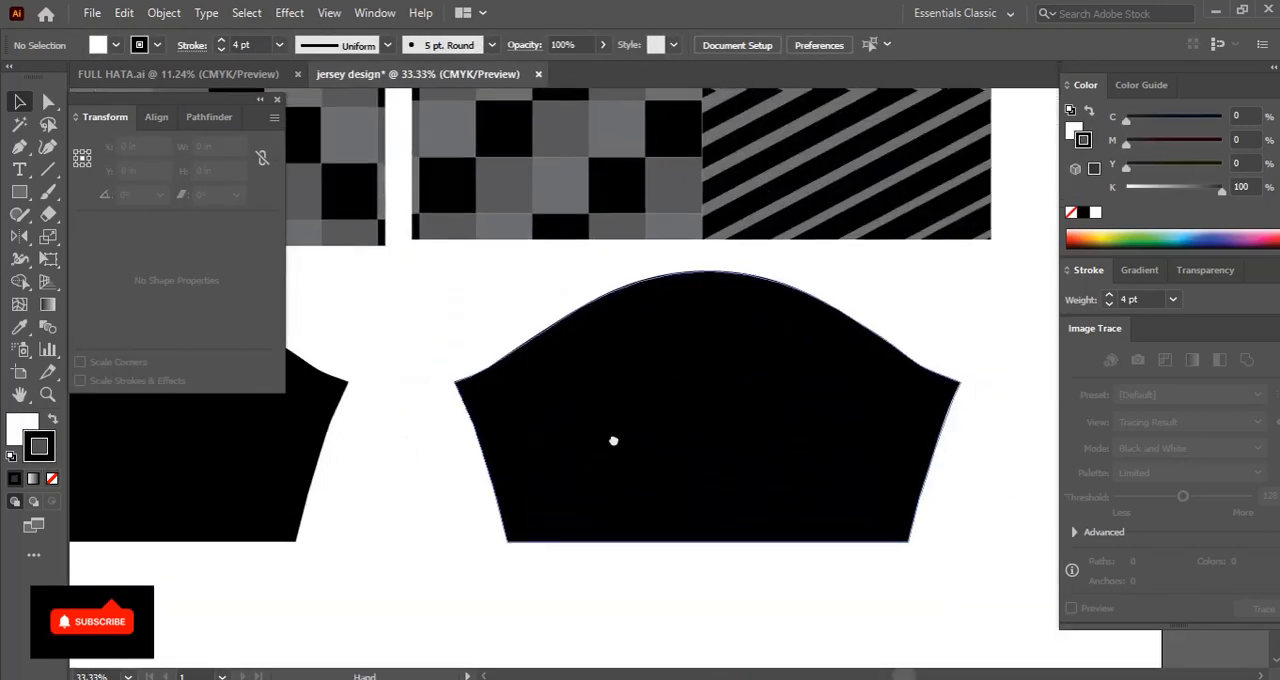
key("ctrl+v")
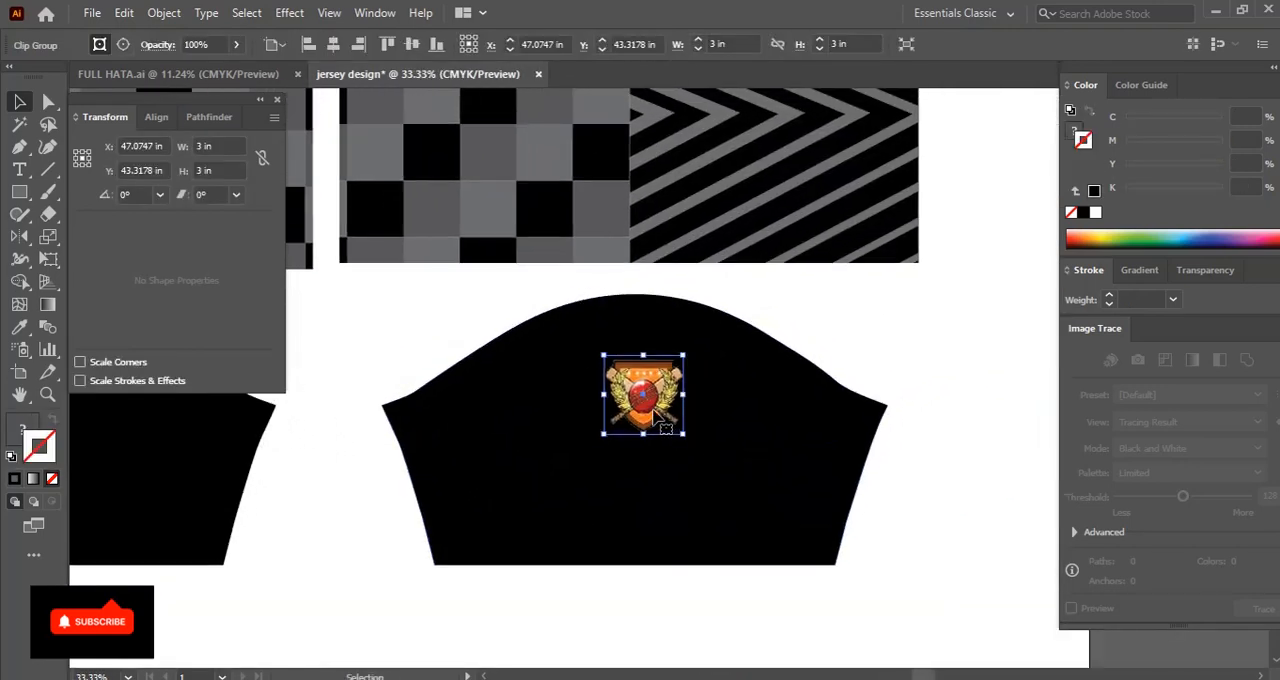
Create a white guide square 3 in wide and 3 in high on the right sleeve beside the badge
scroll(652, 420, "up", 1)
left_click(652, 522)
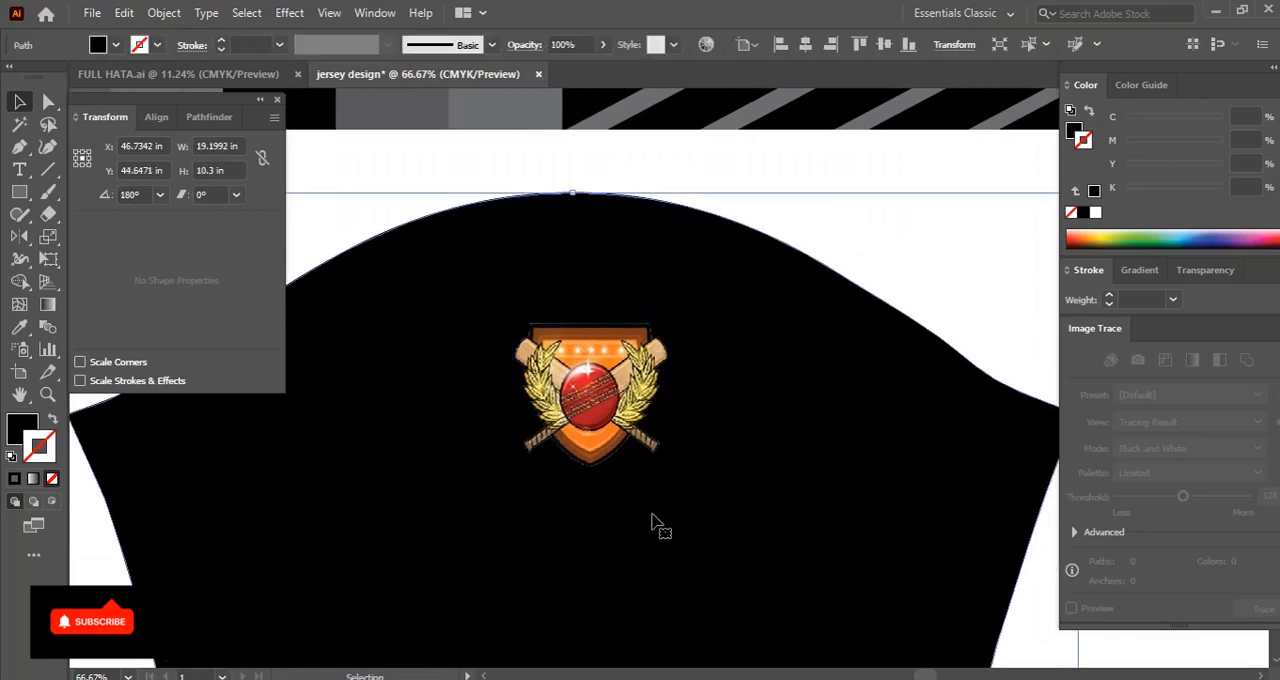
left_click(715, 423)
type("3")
key("Tab")
type("3")
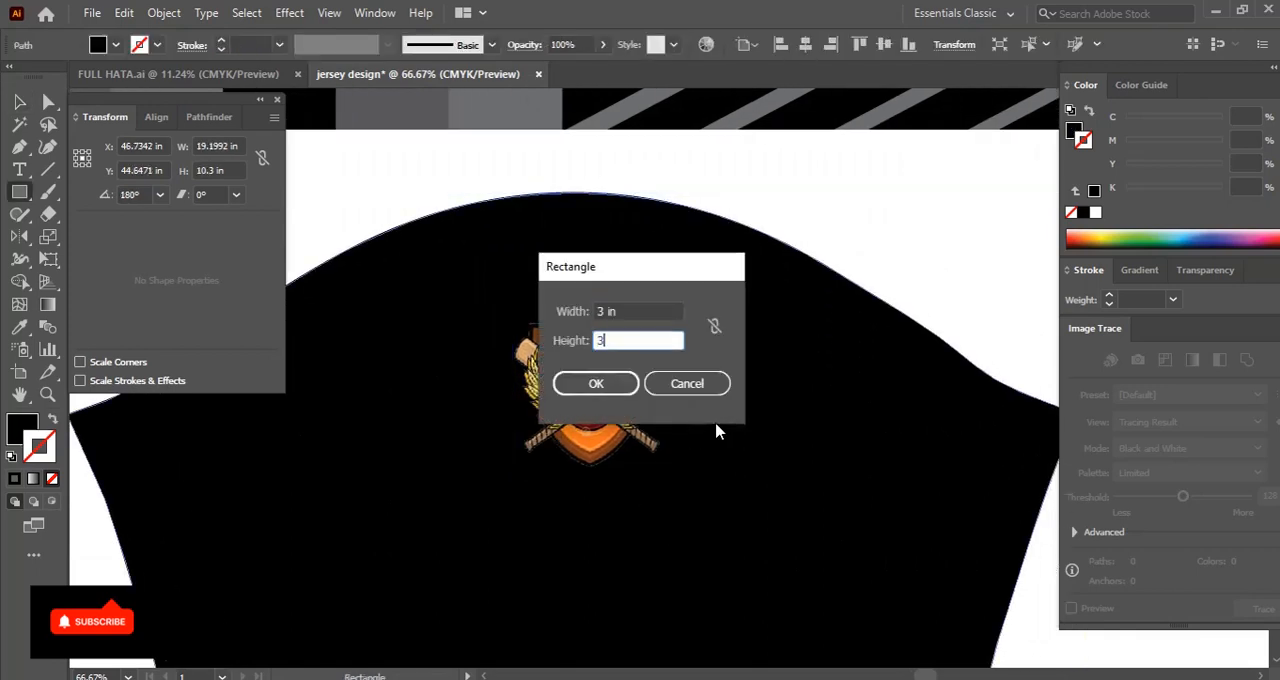
key("Return")
key("v")
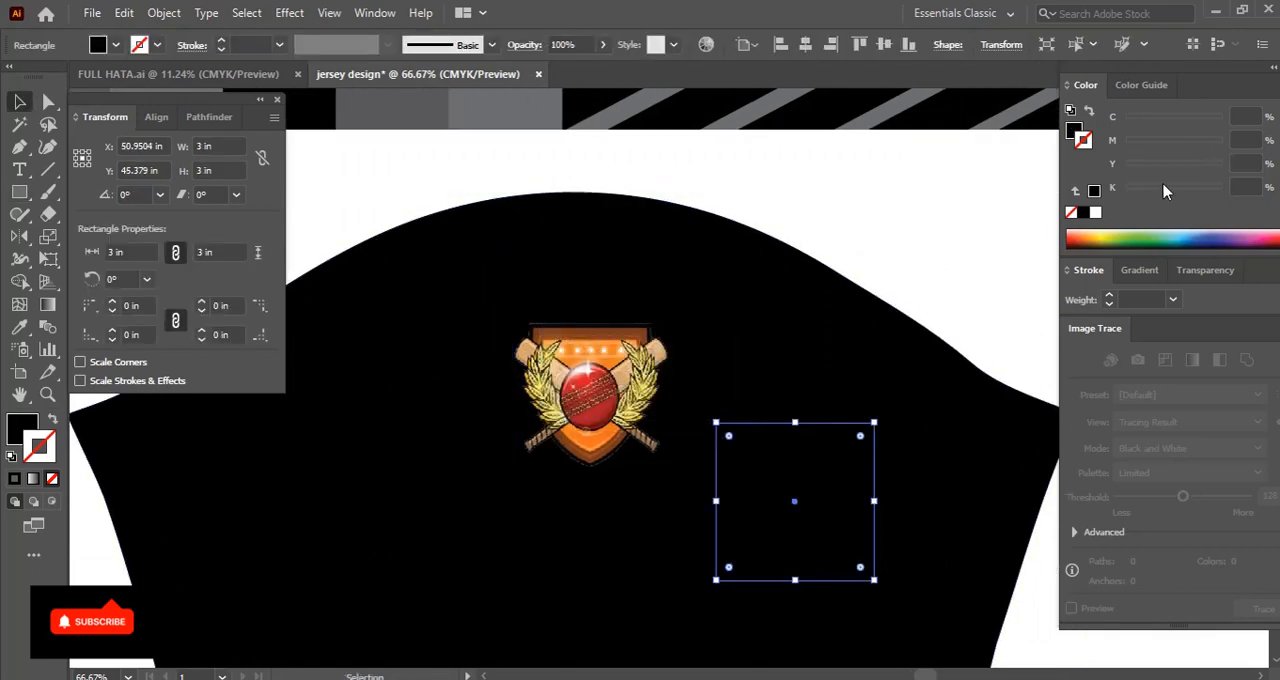
left_click(1096, 214)
left_click(53, 422)
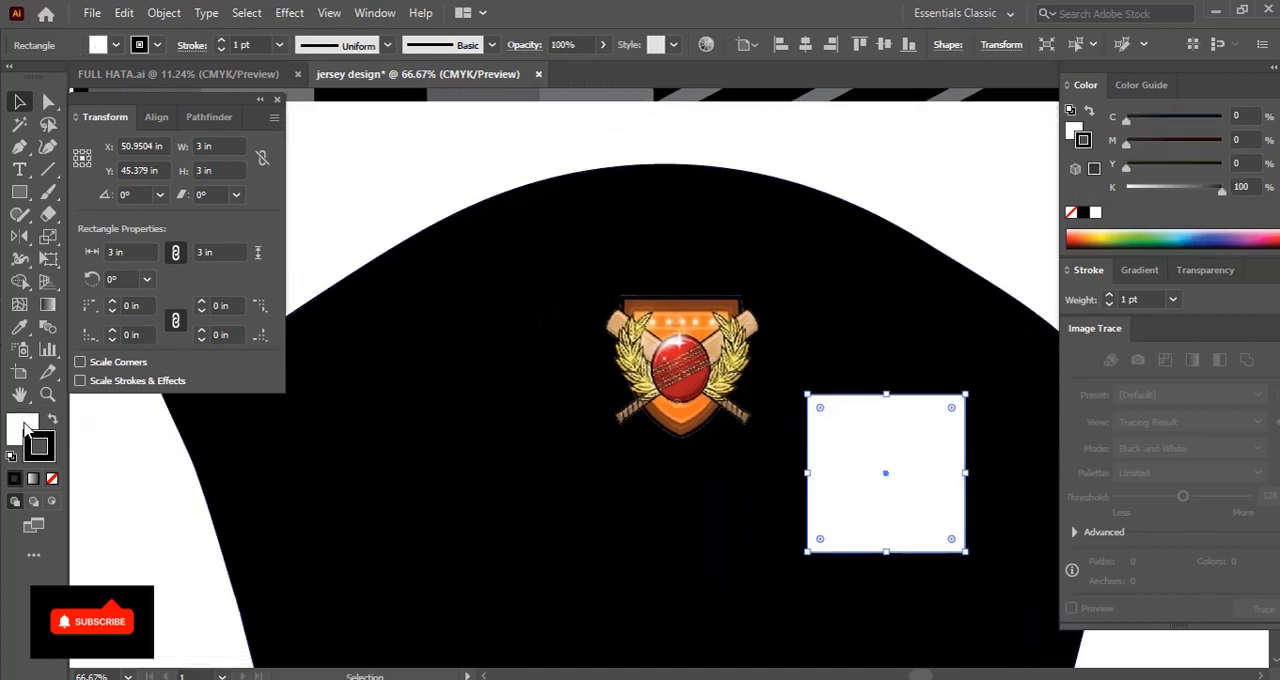
Place the badge directly below the guide square at the right sleeve's top edge and delete the square
left_click_drag(885, 480, 680, 287)
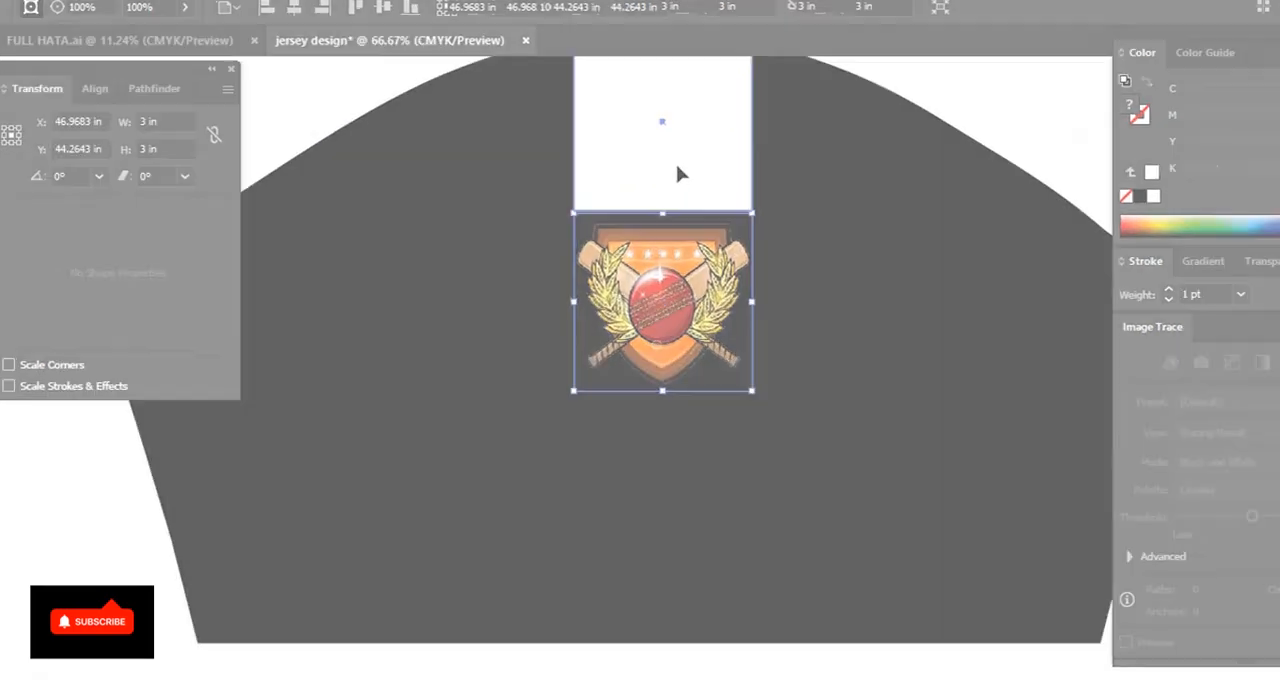
key("ctrl+minus")
key("ctrl+minus")
key("ctrl+minus")
key("ctrl+minus")
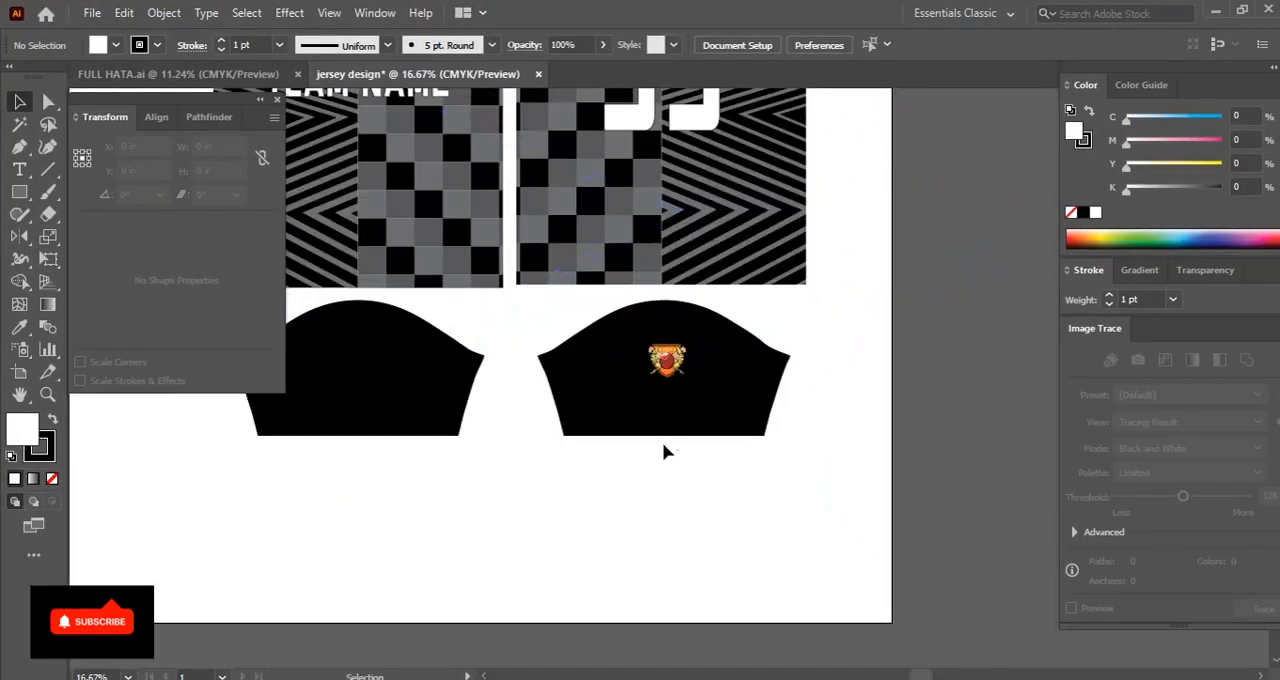
Centre the orange cricket badge horizontally on the right sleeve
left_click_drag(741, 330, 740, 328)
left_click(316, 45)
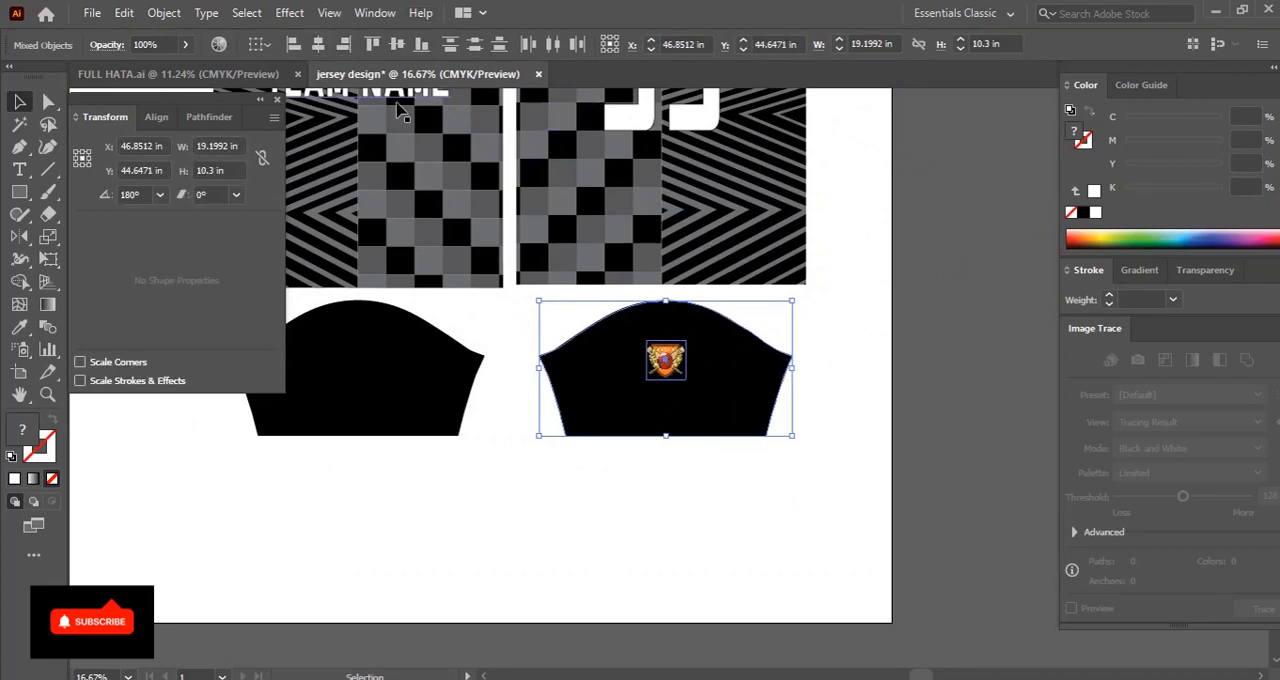
left_click(567, 500)
key("ctrl+minus")
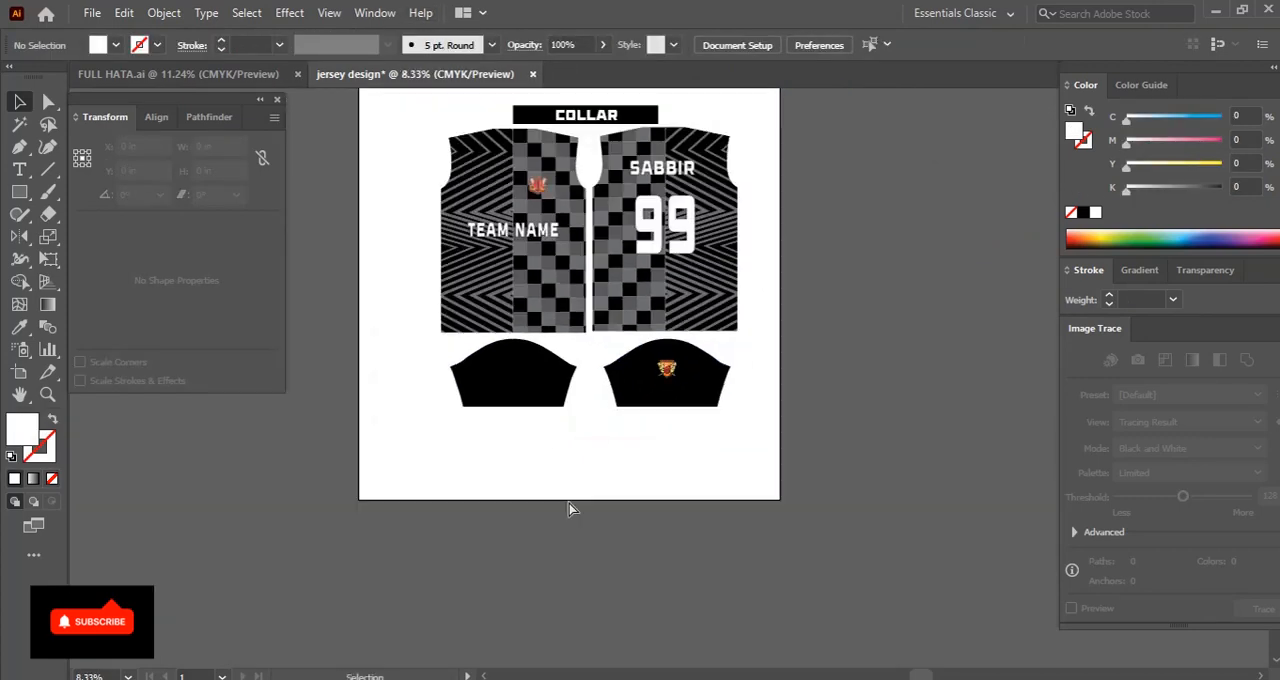
left_click_drag(628, 457, 632, 512)
key("ctrl+plus")
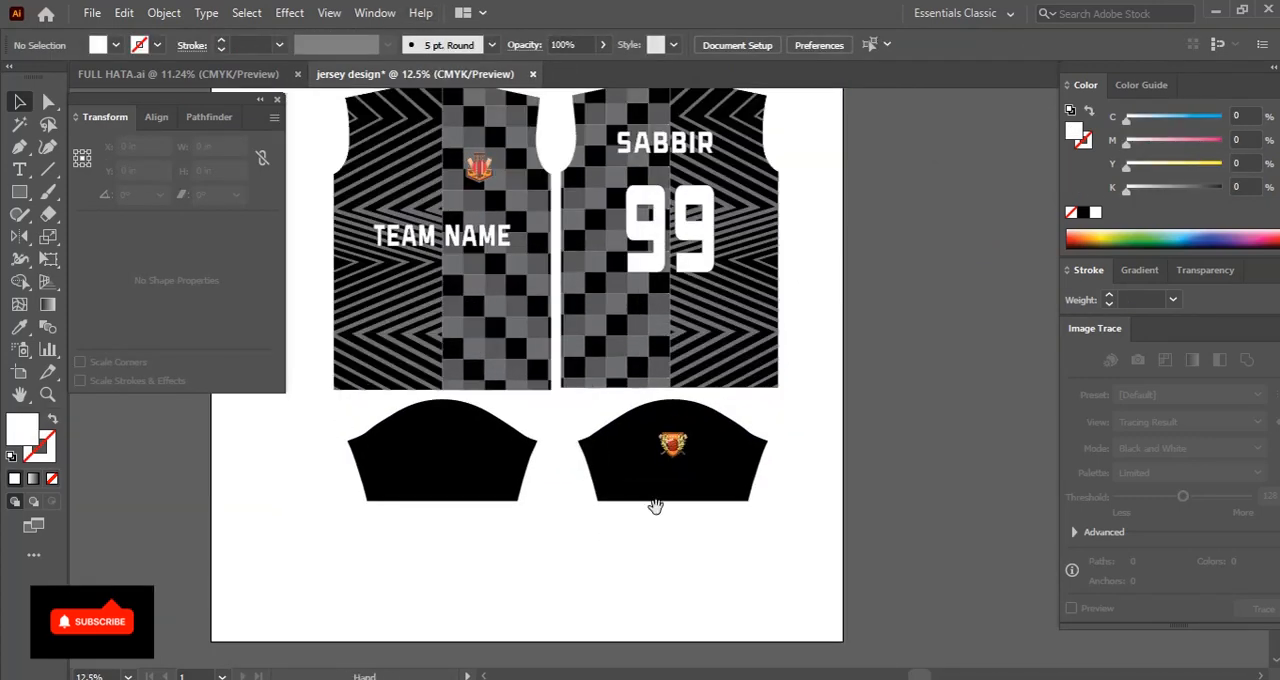
left_click_drag(660, 345, 678, 425)
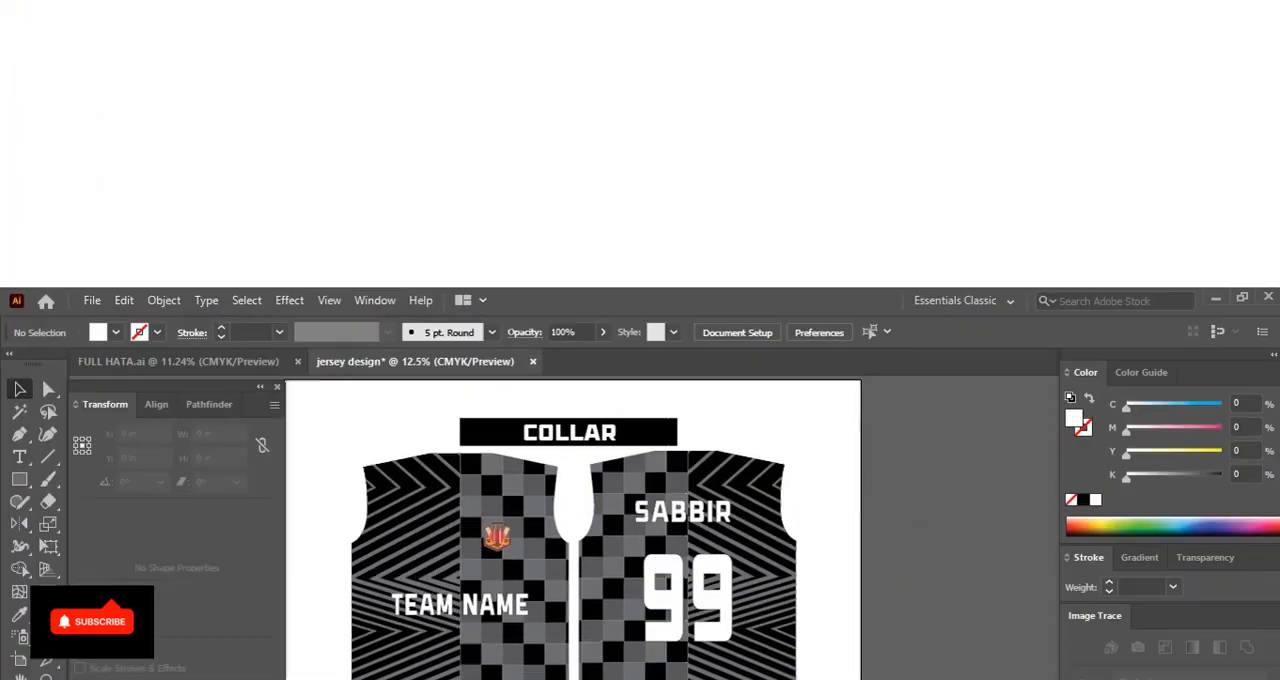